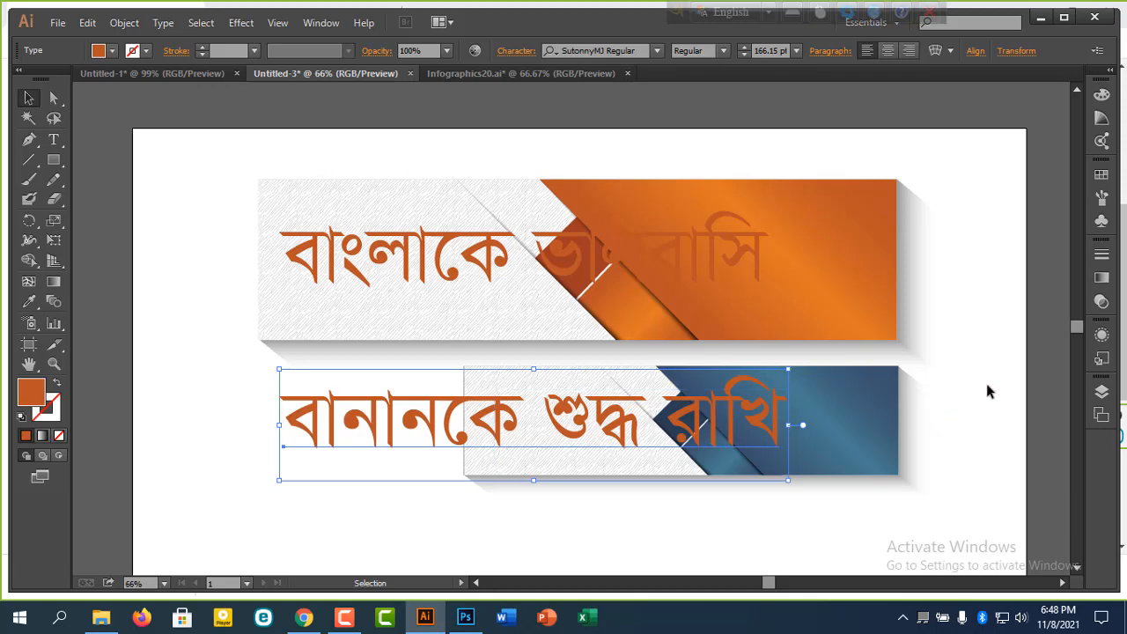
# Step: Move the second text line off the blue banner to the upper left of the artboard, above the first line
pyautogui.click(985, 379)
pyautogui.click(506, 460)
pyautogui.click(846, 449)
pyautogui.moveTo(417, 426); pyautogui.dragTo(292, 173)
pyautogui.moveTo(422, 360); pyautogui.dragTo(484, 377)
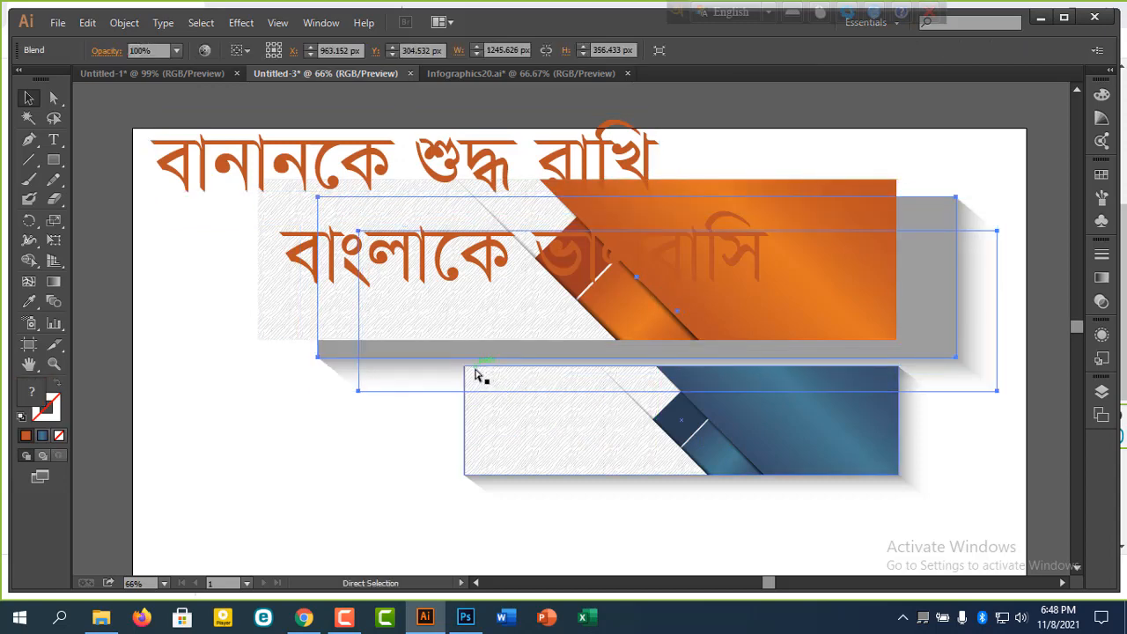
pyautogui.hotkey('ctrl', 'z')
pyautogui.click(883, 538)
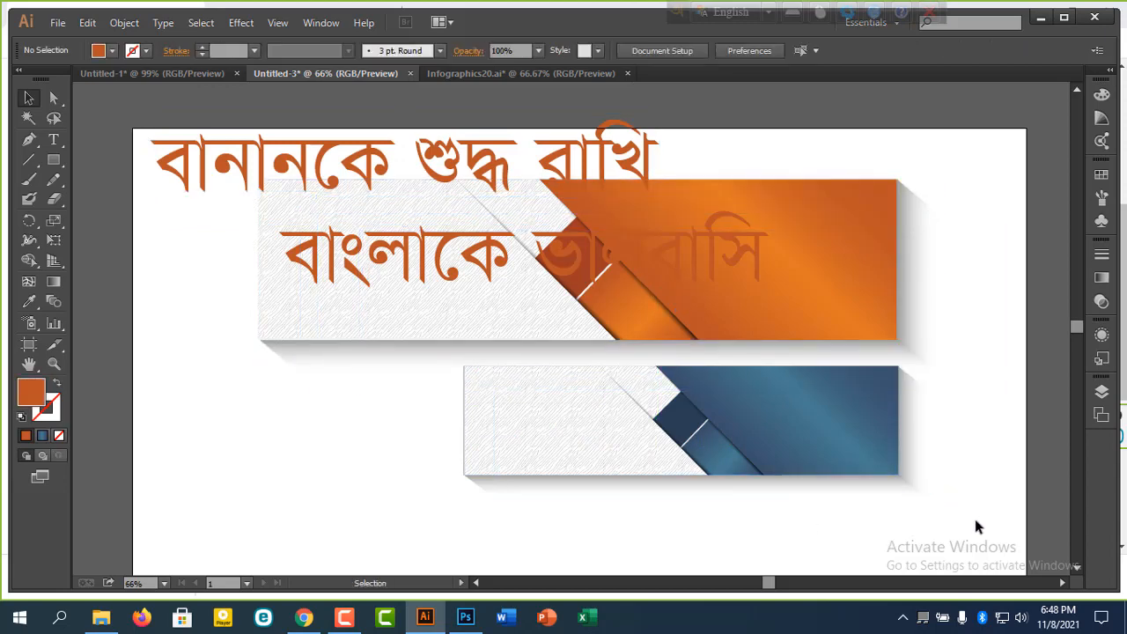
# Step: Group all parts of the blue banner with its shadow, leaving the orange banner's objects out of the selection
pyautogui.moveTo(974, 518); pyautogui.dragTo(561, 369)
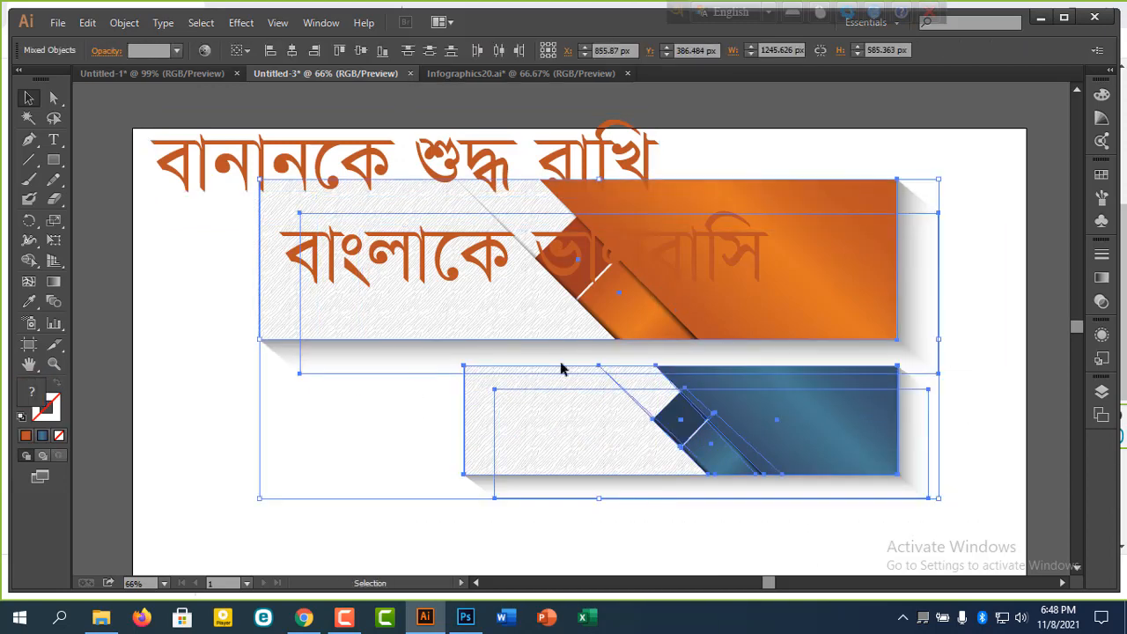
pyautogui.keyDown('shift'); pyautogui.click(937, 277); pyautogui.keyUp('shift')
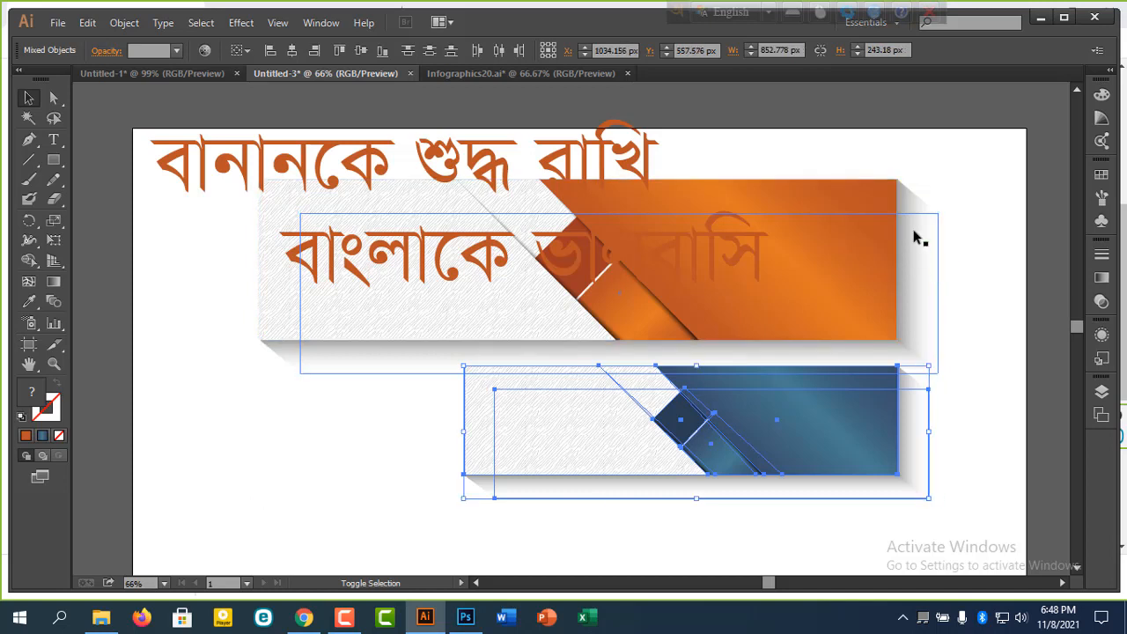
pyautogui.rightClick(802, 427)
pyautogui.click(843, 504)
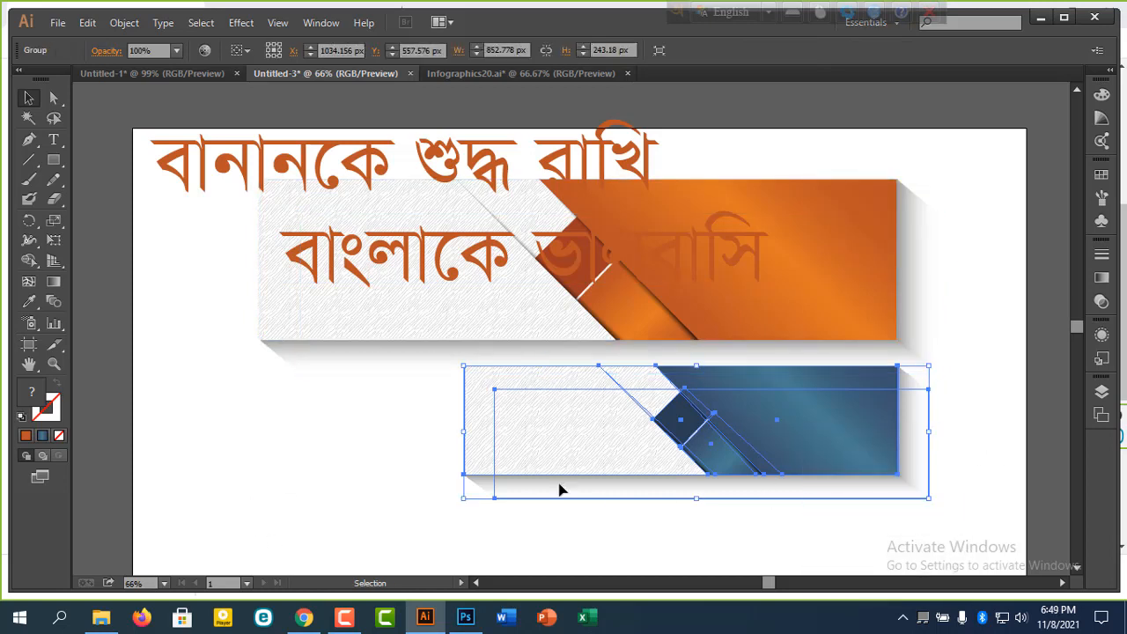
# Step: Reflect the blue banner group across the vertical axis with the preview on
pyautogui.rightClick(818, 426)
pyautogui.moveTo(919, 551)
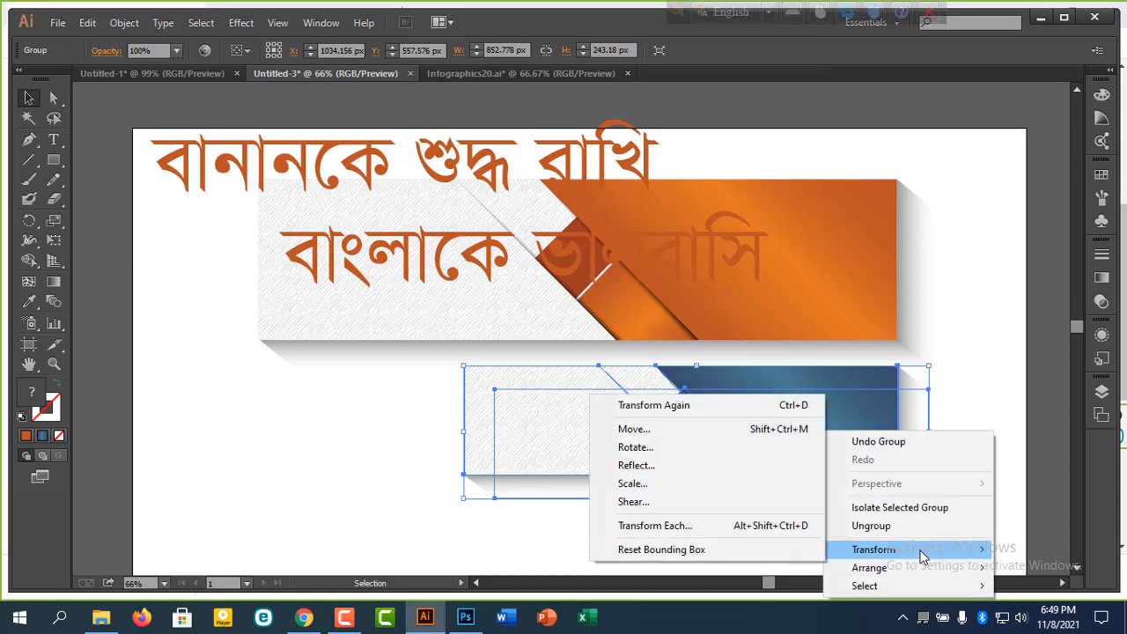
pyautogui.click(682, 462)
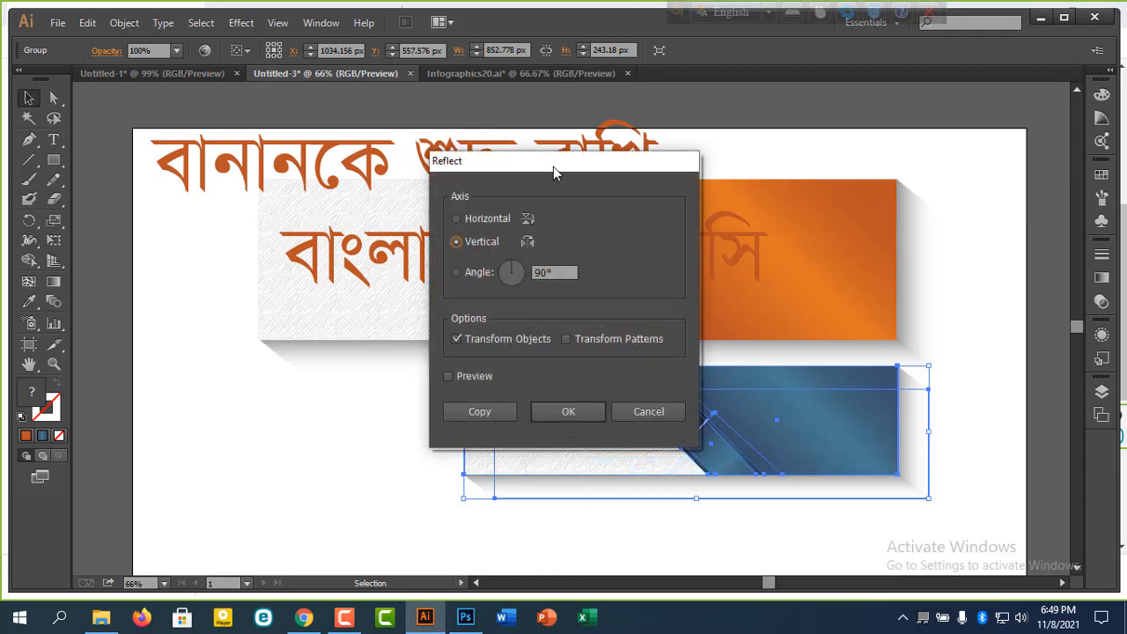
pyautogui.moveTo(553, 166); pyautogui.dragTo(626, 132)
pyautogui.click(549, 341)
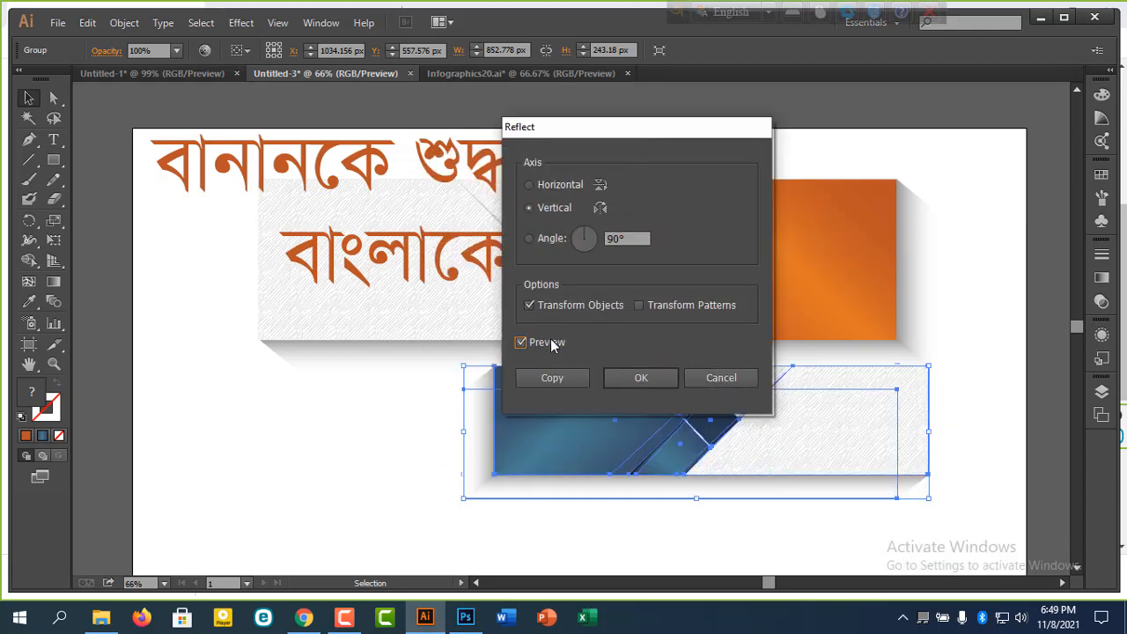
pyautogui.click(641, 378)
# Step: Move the mirrored blue banner to the left under the orange one and enlarge it to about the same width
pyautogui.moveTo(772, 440); pyautogui.dragTo(540, 442)
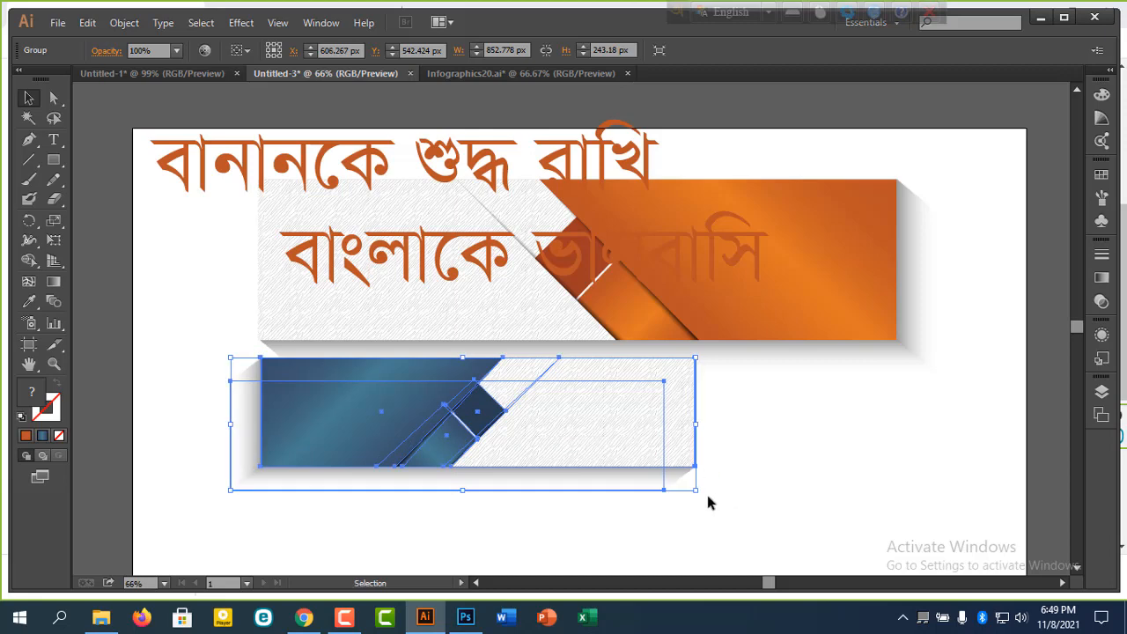
pyautogui.moveTo(697, 492); pyautogui.dragTo(895, 464)
pyautogui.moveTo(955, 253); pyautogui.dragTo(954, 358)
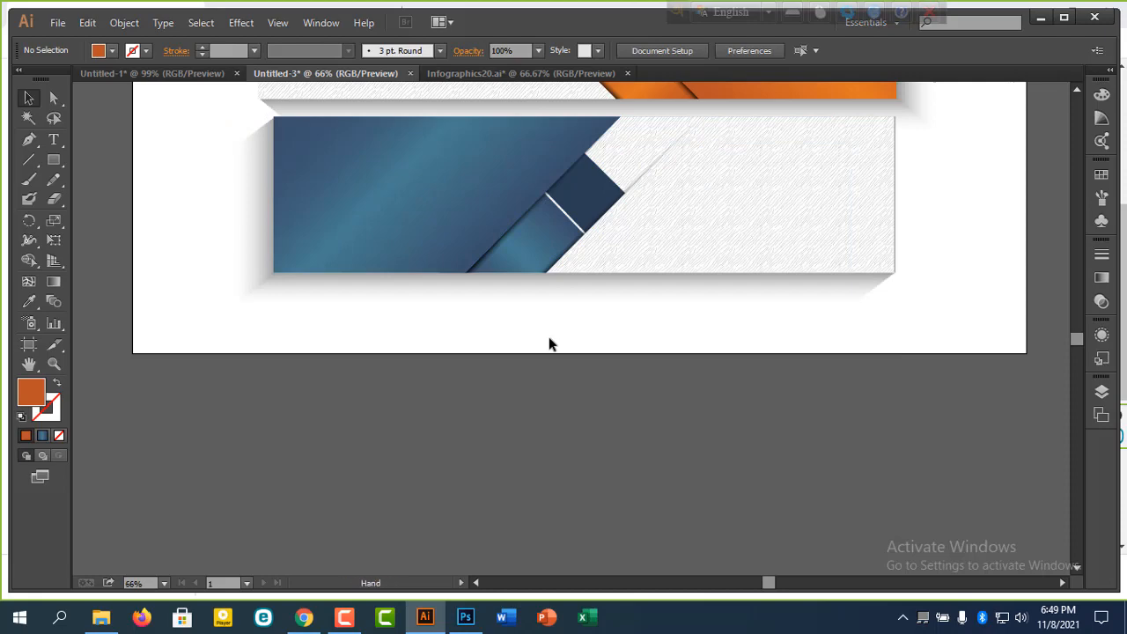
pyautogui.scroll(5, 752, 405)
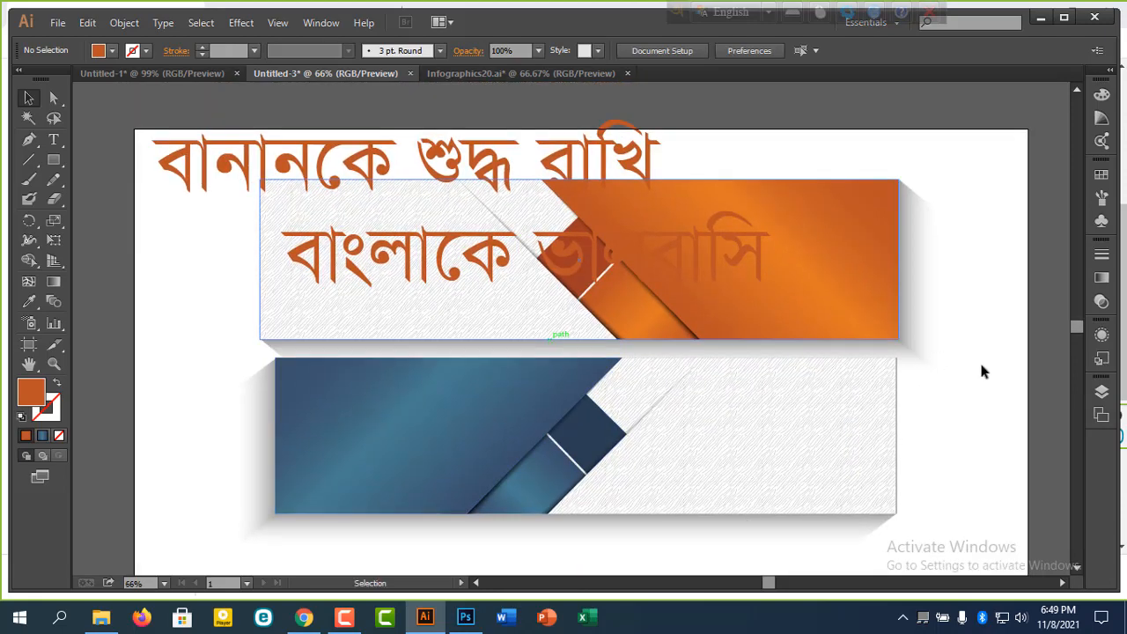
# Step: Move the second text line to the blue banner's lower edge and shift the orange banner with its text slightly upward
pyautogui.moveTo(607, 158); pyautogui.dragTo(718, 519)
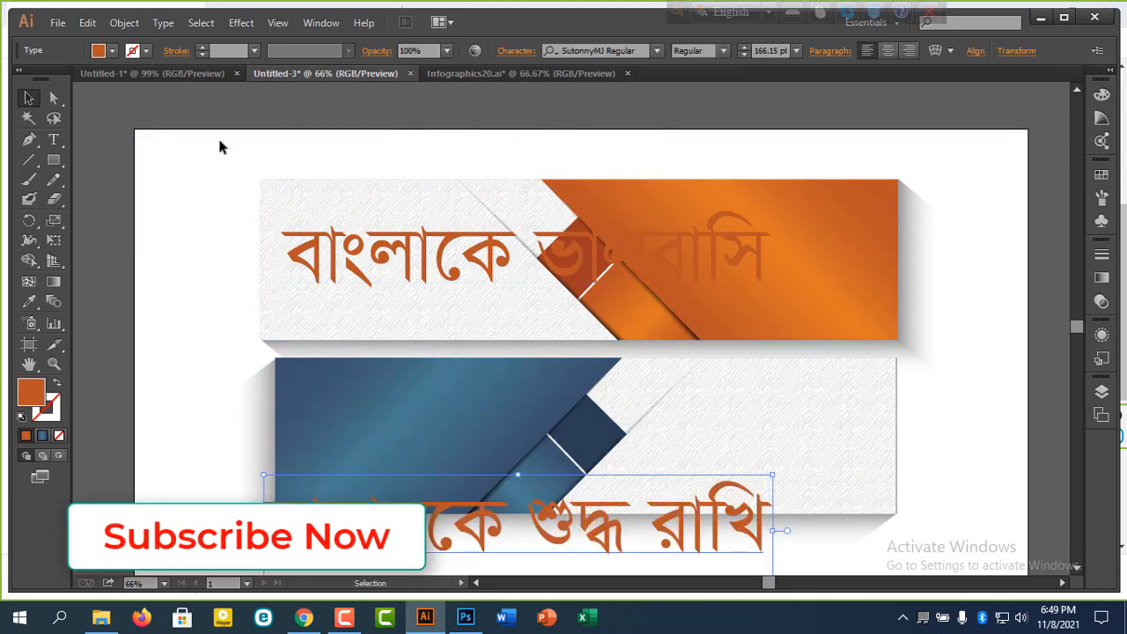
pyautogui.moveTo(220, 147); pyautogui.dragTo(943, 319)
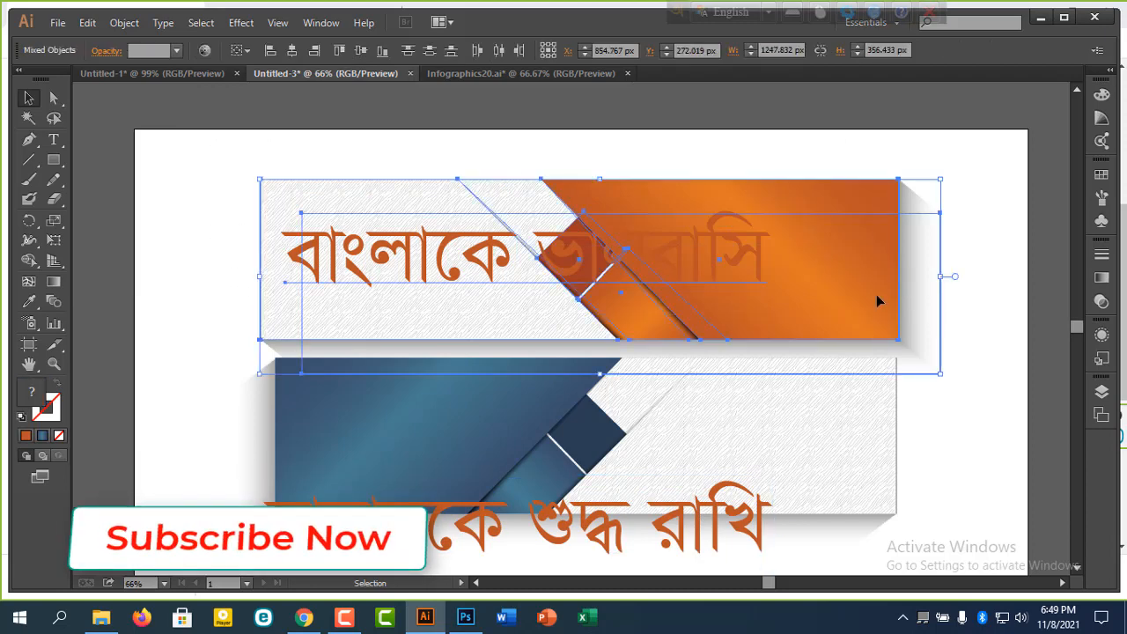
pyautogui.moveTo(876, 300); pyautogui.dragTo(875, 287)
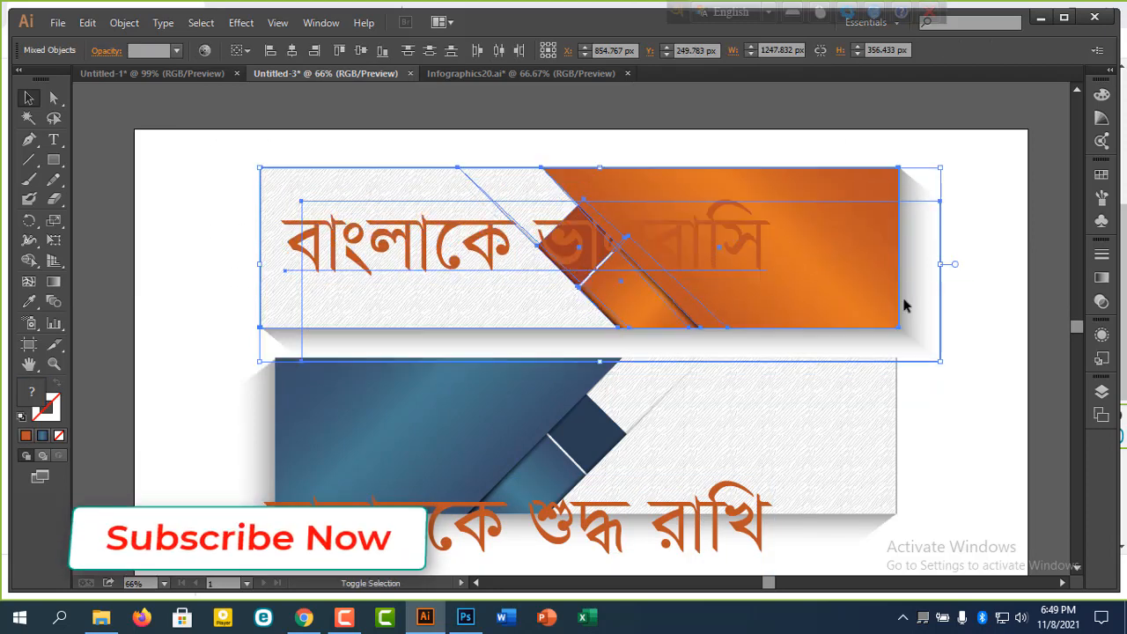
pyautogui.click(983, 347)
pyautogui.moveTo(972, 410); pyautogui.dragTo(968, 371)
# Step: Set the font size of the text on the orange banner to 174 pt and shift it slightly right and down
pyautogui.click(688, 215)
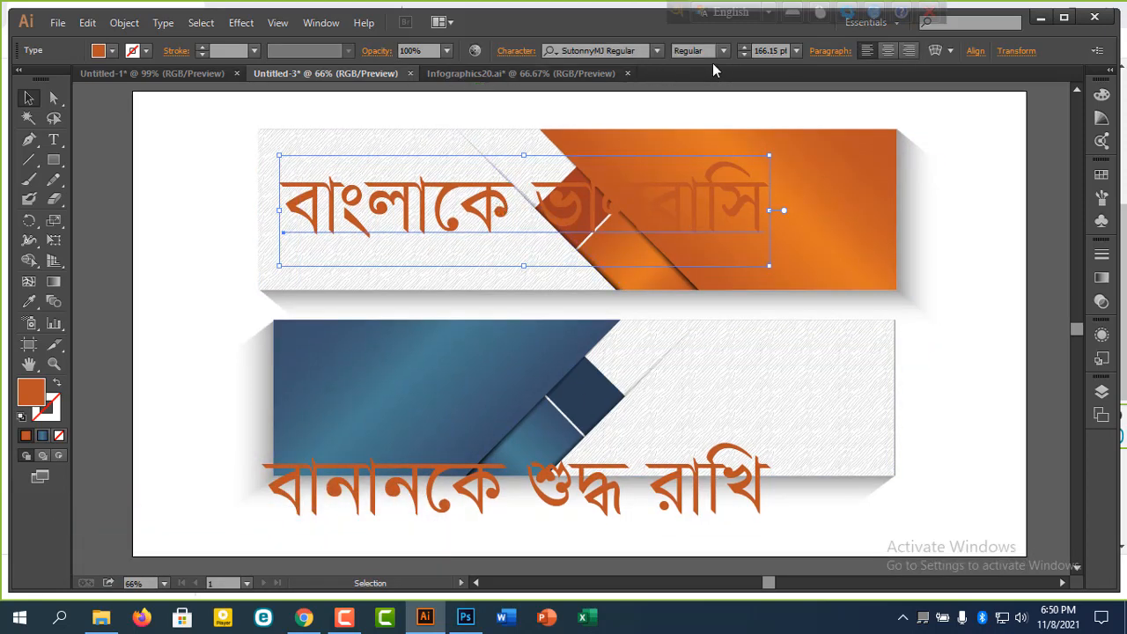
pyautogui.click(744, 48)
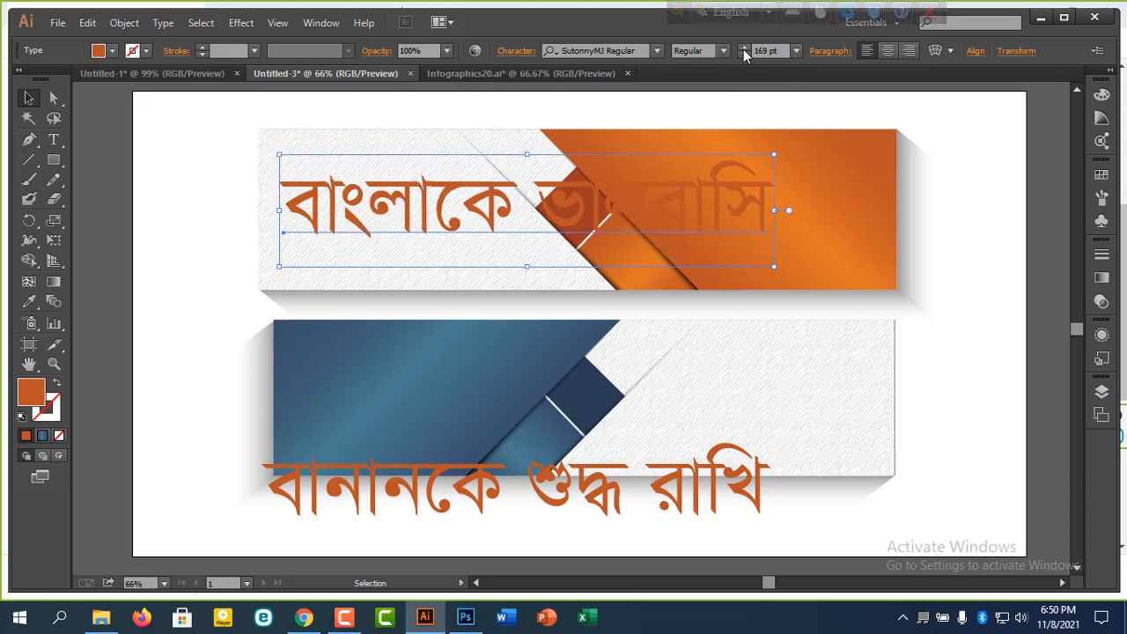
pyautogui.click(744, 48)
pyautogui.click(744, 48)
pyautogui.click(744, 47)
pyautogui.click(744, 48)
pyautogui.click(744, 48)
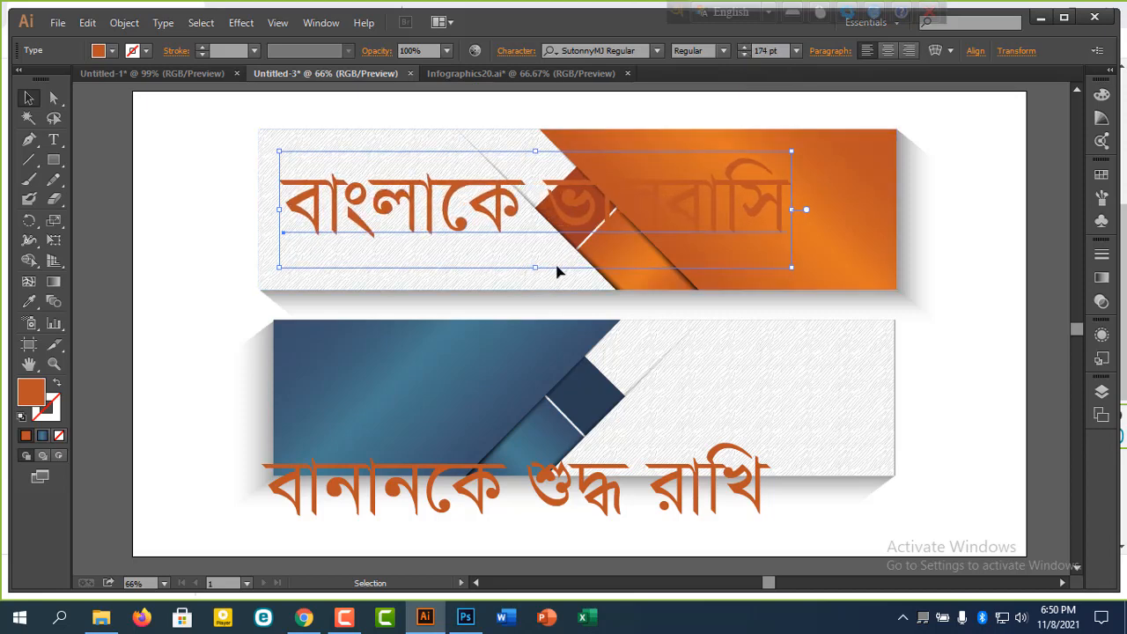
pyautogui.moveTo(493, 225); pyautogui.dragTo(509, 229)
pyautogui.click(957, 222)
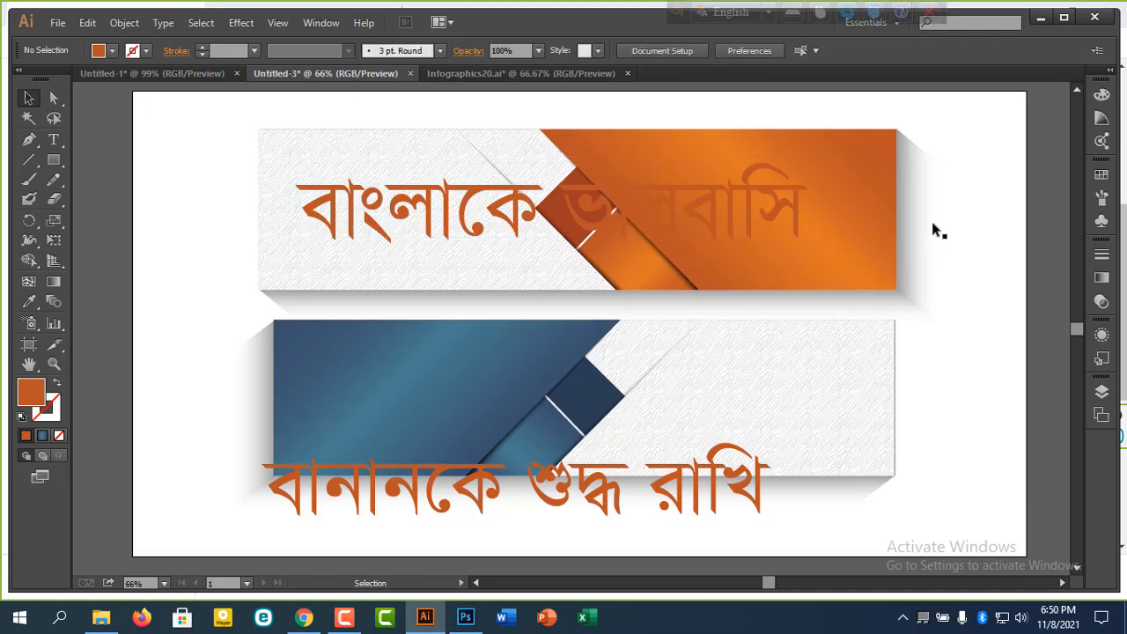
# Step: Scale the orange banner's text up to about 181.57 pt and reposition it slightly to the left
pyautogui.click(750, 210)
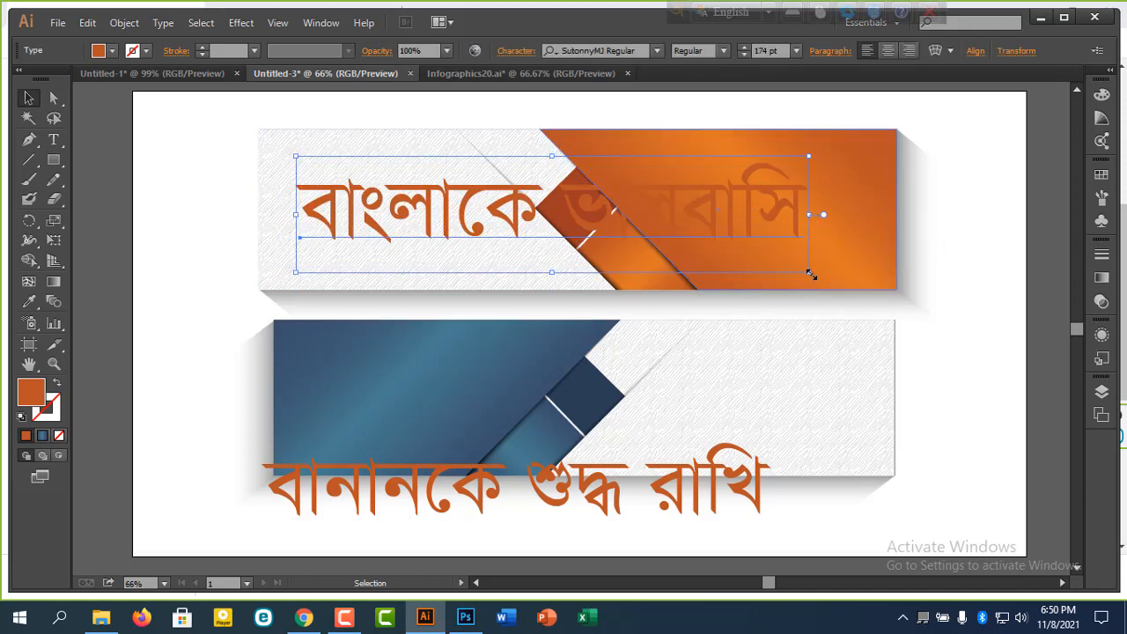
pyautogui.moveTo(810, 274); pyautogui.dragTo(832, 282)
pyautogui.moveTo(821, 226); pyautogui.dragTo(807, 232)
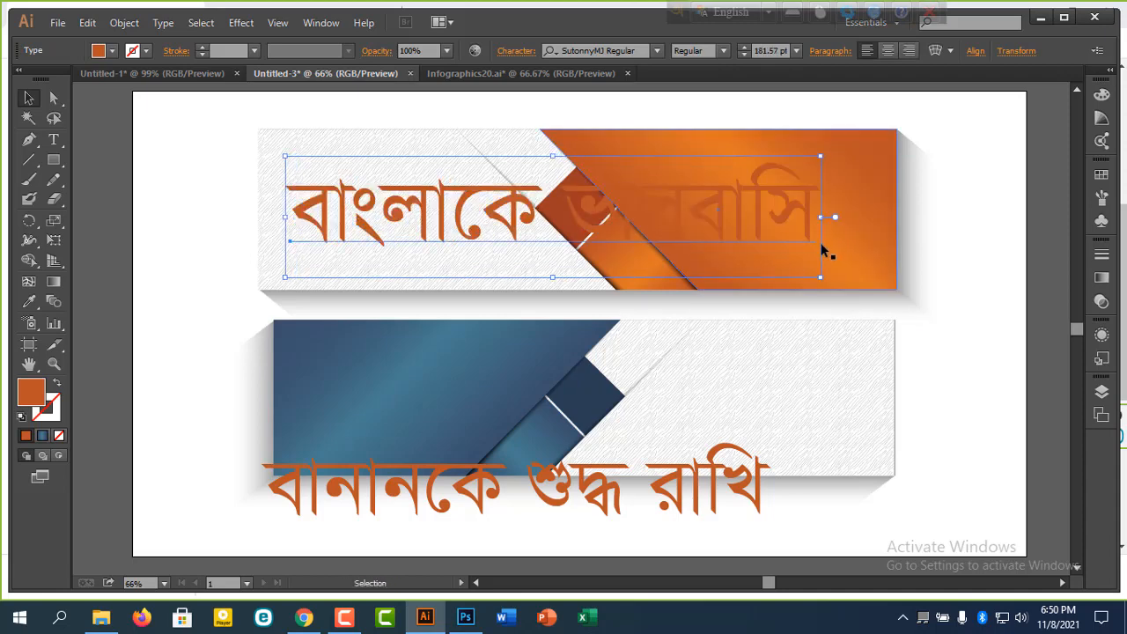
# Step: Colour the word ভালবাসি on the orange banner white (FFFFFF)
pyautogui.doubleClick(769, 207)
pyautogui.moveTo(576, 202); pyautogui.dragTo(800, 193)
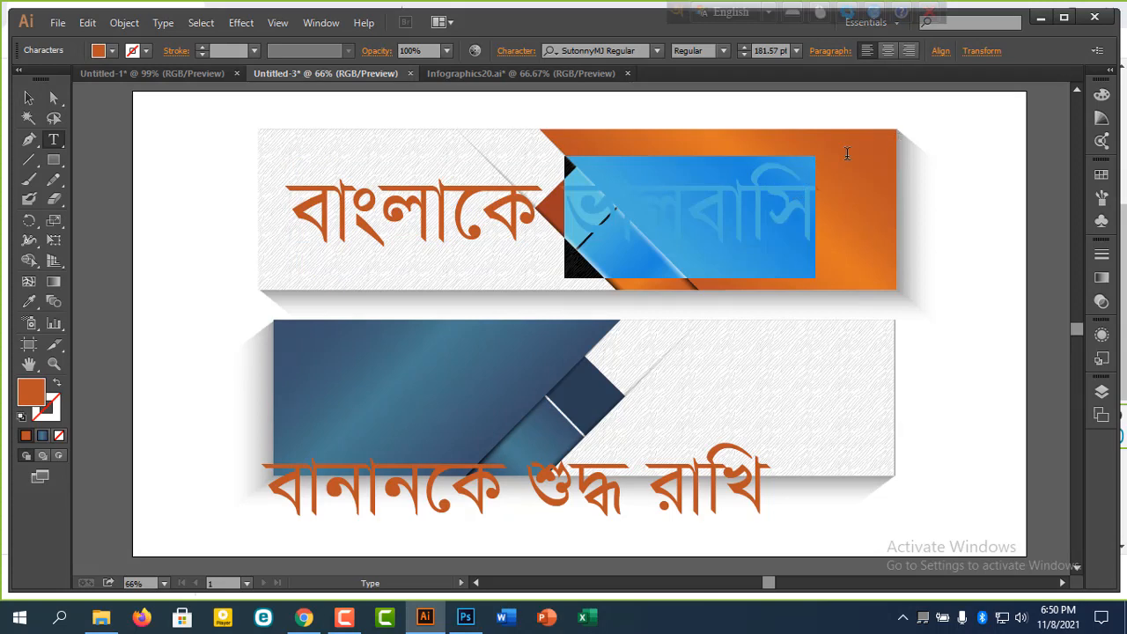
pyautogui.click(1104, 96)
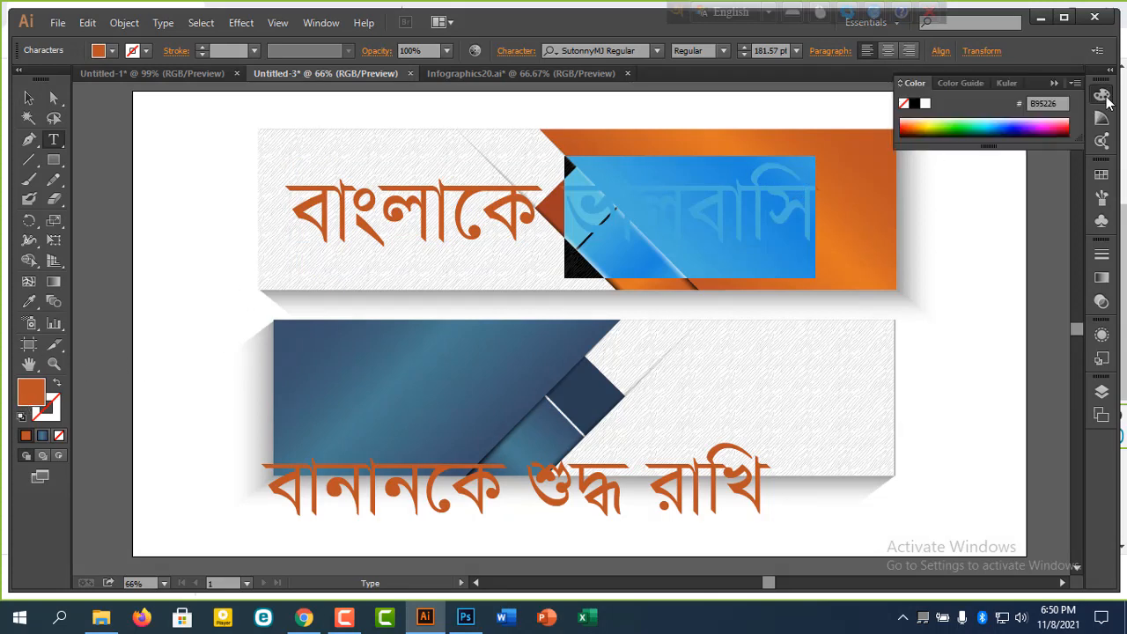
pyautogui.click(924, 103)
pyautogui.press('Escape')
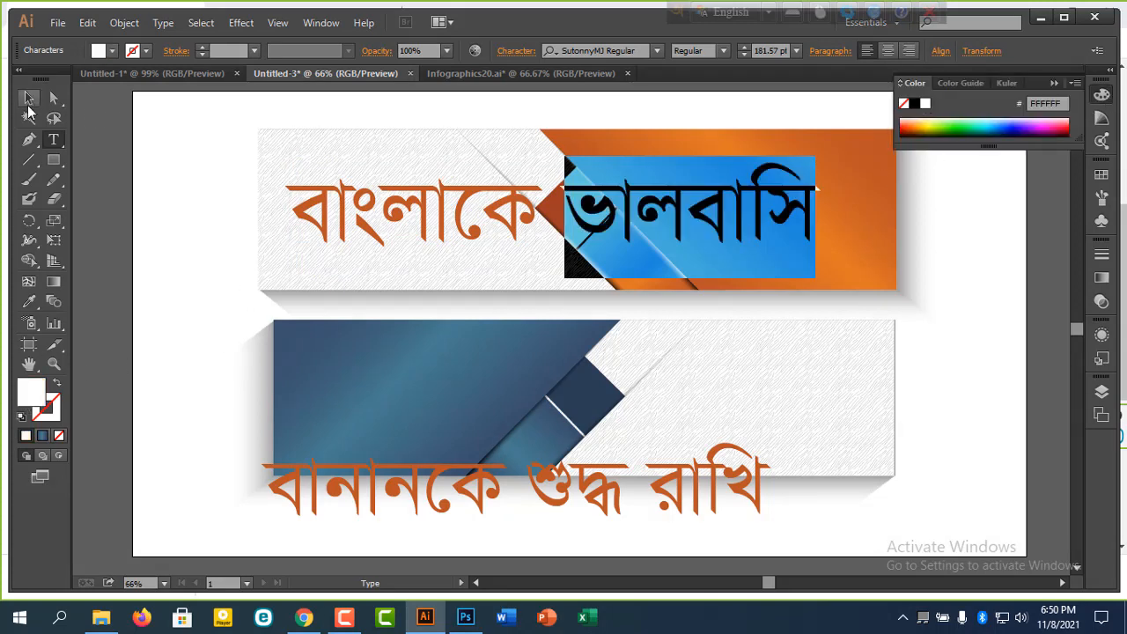
pyautogui.click(117, 195)
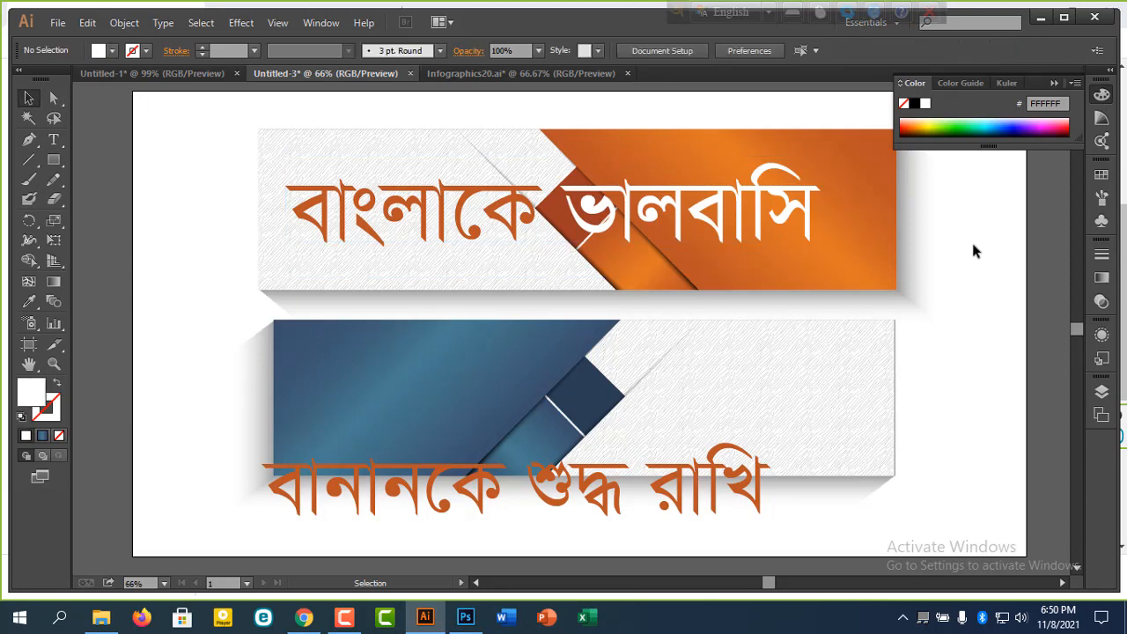
pyautogui.click(1054, 83)
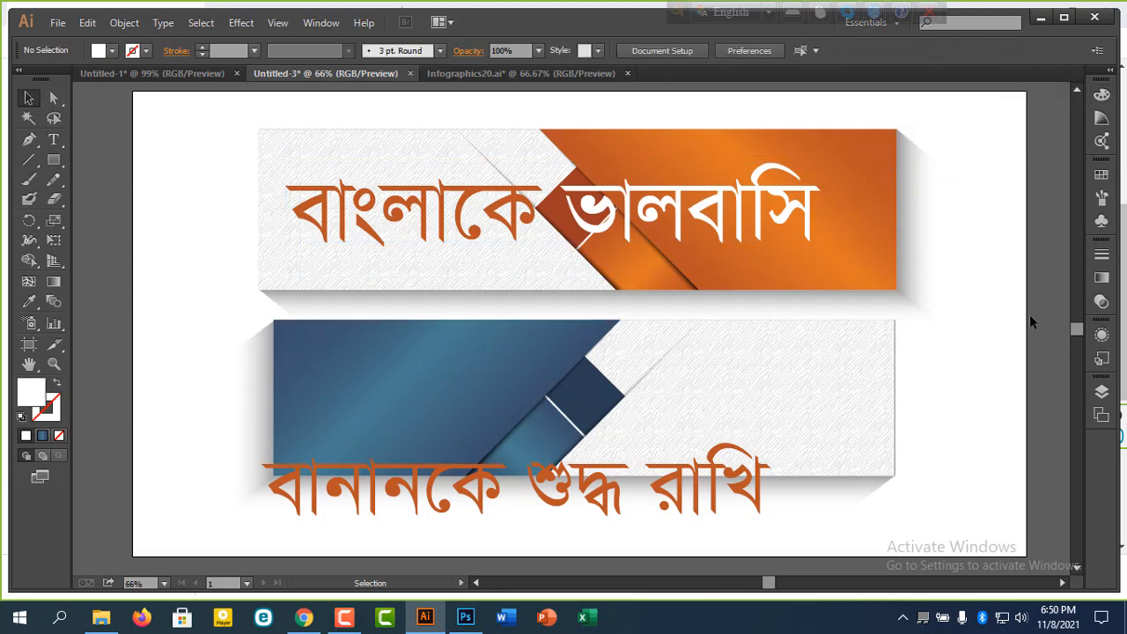
# Step: Stretch the orange diagonal strip slightly up and left to close the white gap beside the dark square
pyautogui.hotkey('ctrl', '-')
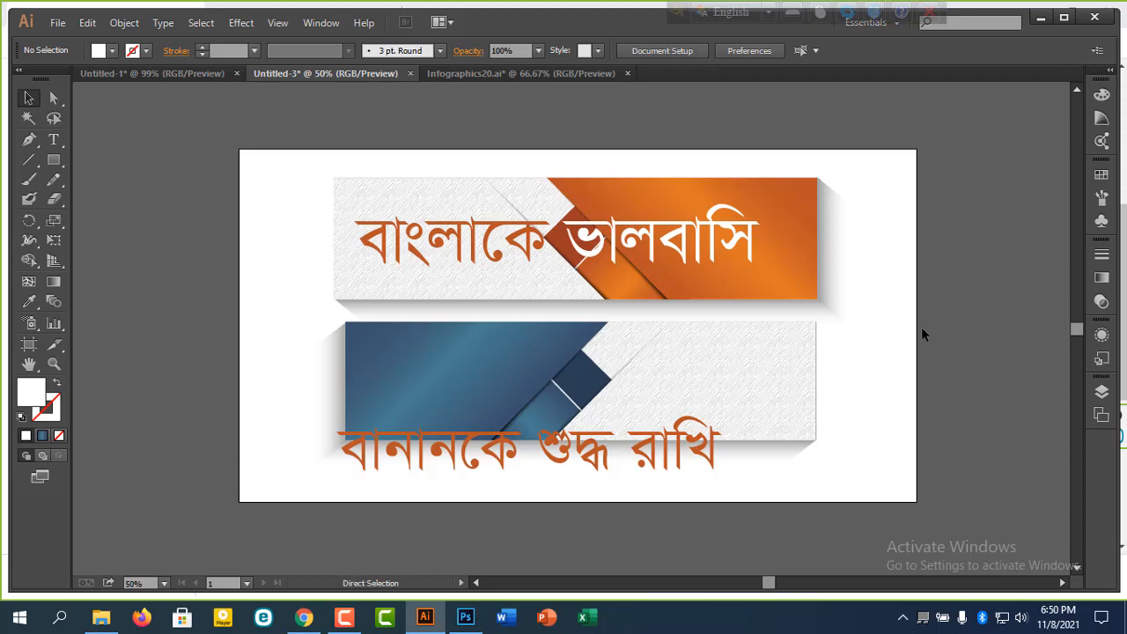
pyautogui.hotkey('ctrl', '+')
pyautogui.moveTo(969, 342); pyautogui.dragTo(971, 334)
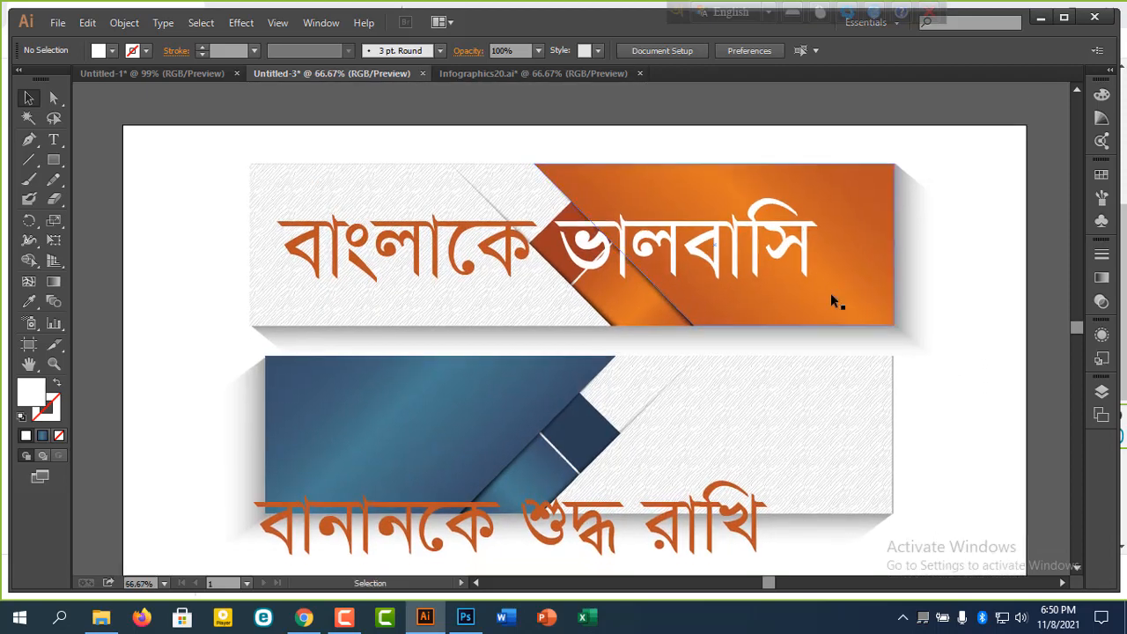
pyautogui.click(617, 286)
pyautogui.click(670, 322)
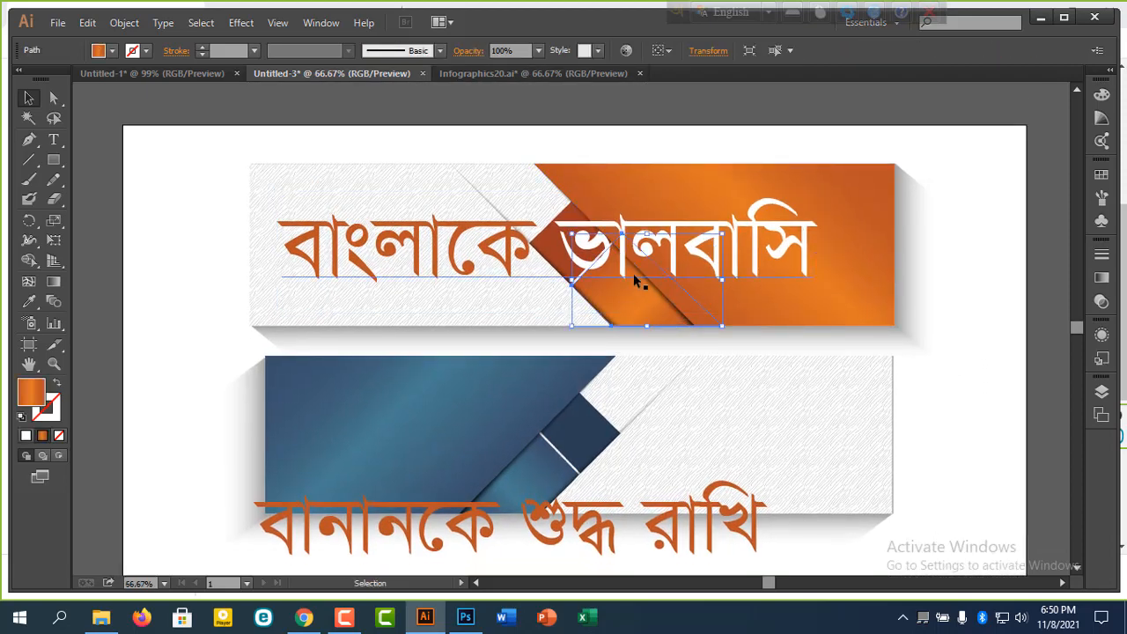
pyautogui.moveTo(574, 235); pyautogui.dragTo(575, 234)
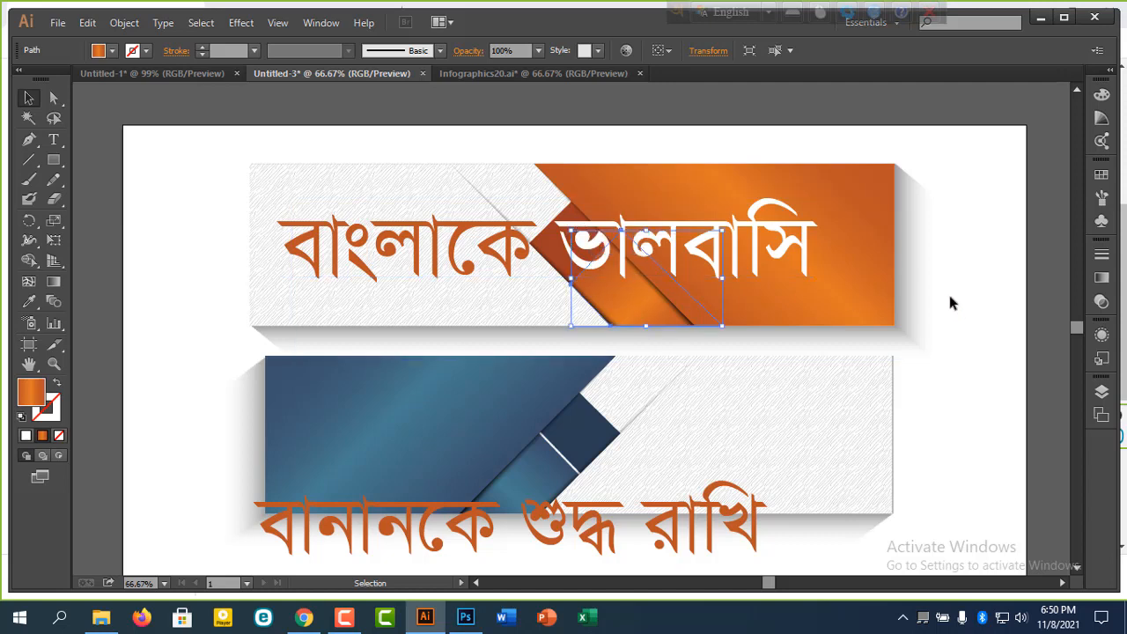
pyautogui.click(984, 263)
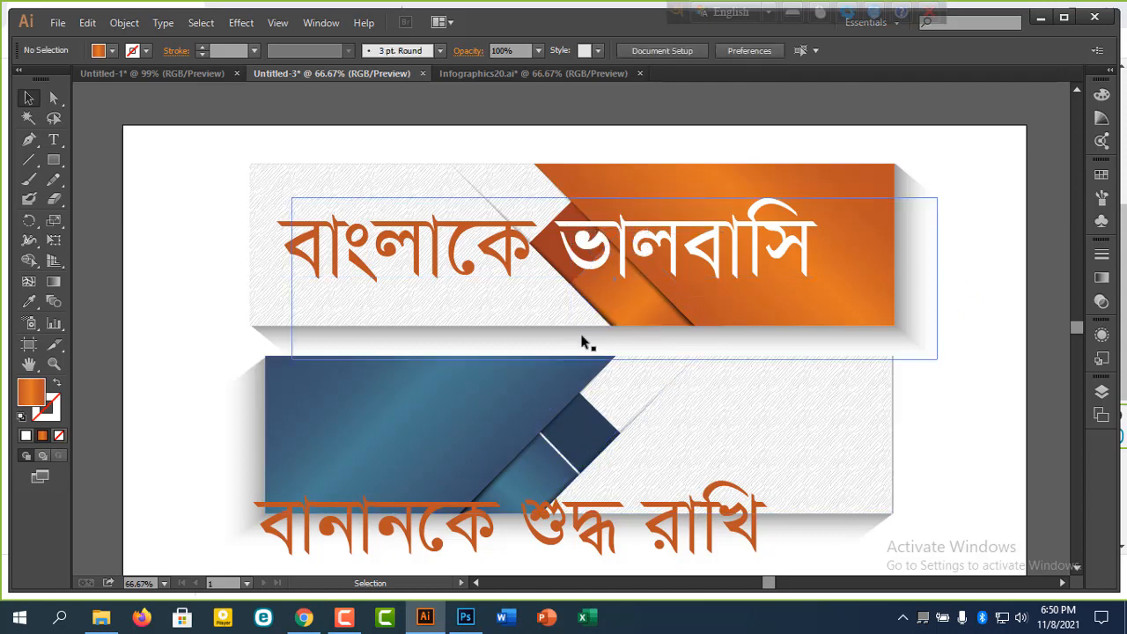
# Step: Ungroup the blue banner so that its parts can be edited separately
pyautogui.click(540, 476)
pyautogui.rightClick(540, 476)
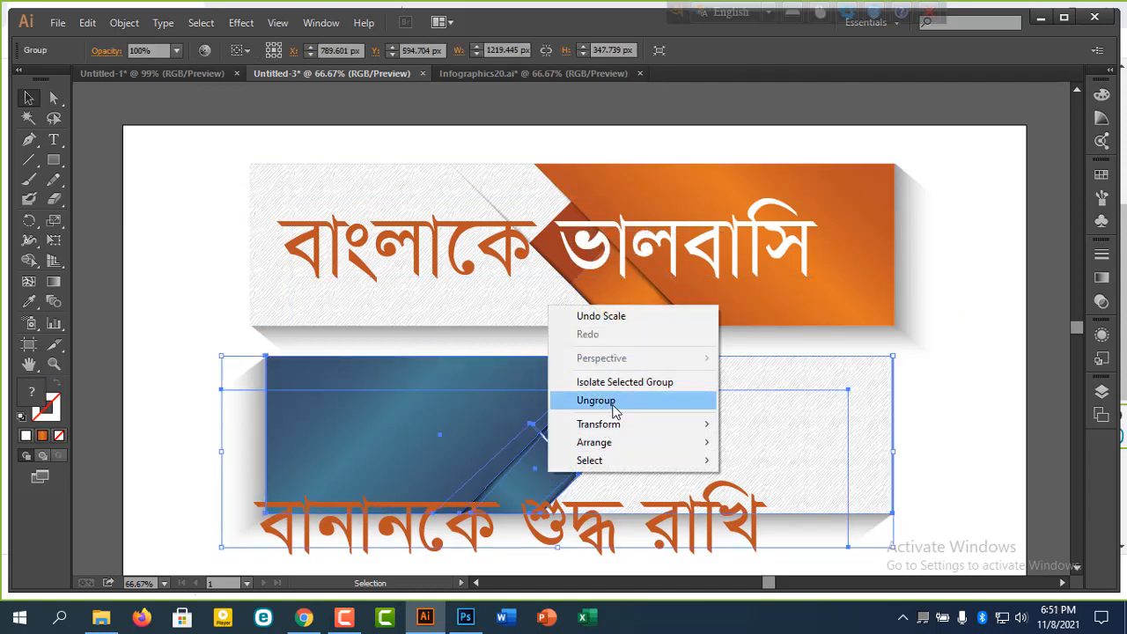
pyautogui.click(586, 468)
pyautogui.click(946, 381)
# Step: Stretch the blue diagonal strip toward the dark blue square to close the white gap between them
pyautogui.click(506, 467)
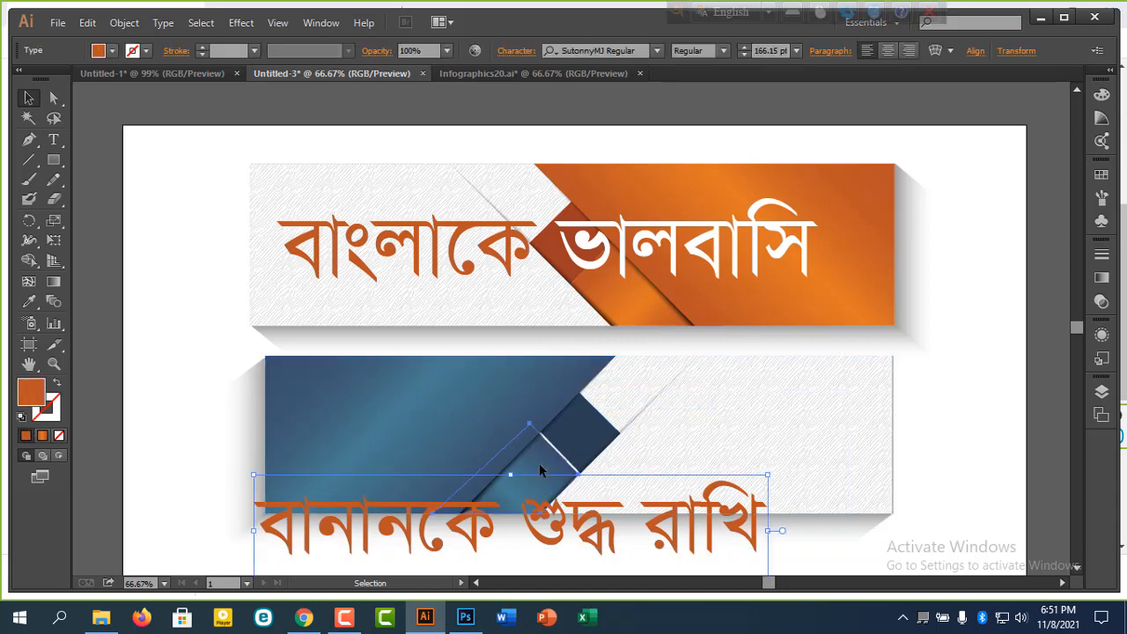
pyautogui.click(540, 461)
pyautogui.moveTo(585, 434); pyautogui.dragTo(586, 419)
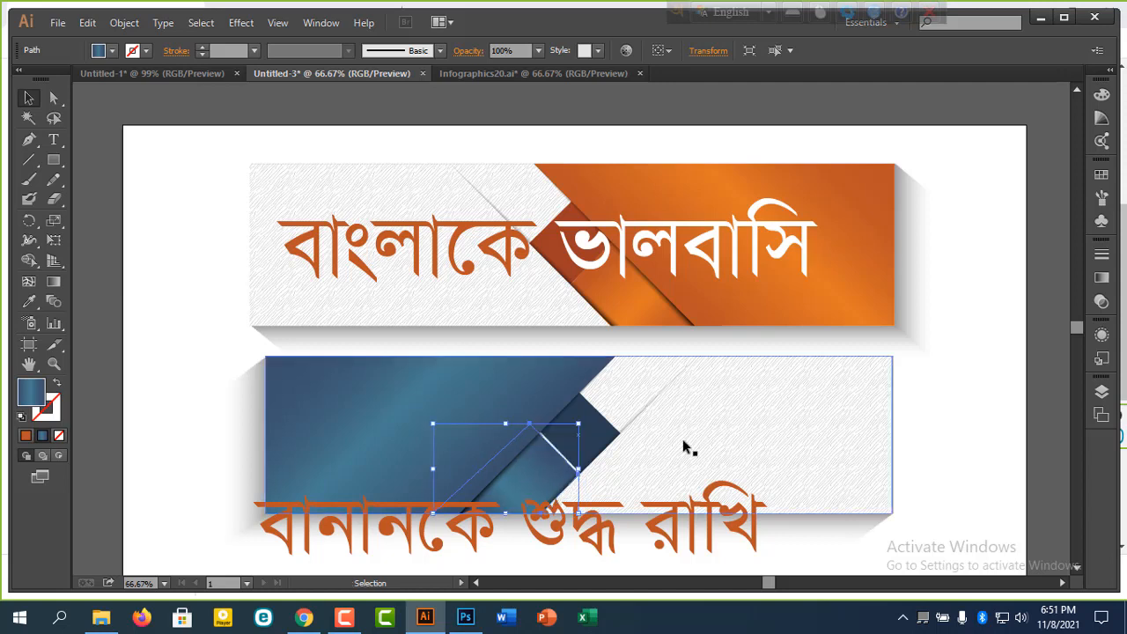
pyautogui.moveTo(586, 419); pyautogui.dragTo(582, 422)
pyautogui.click(993, 389)
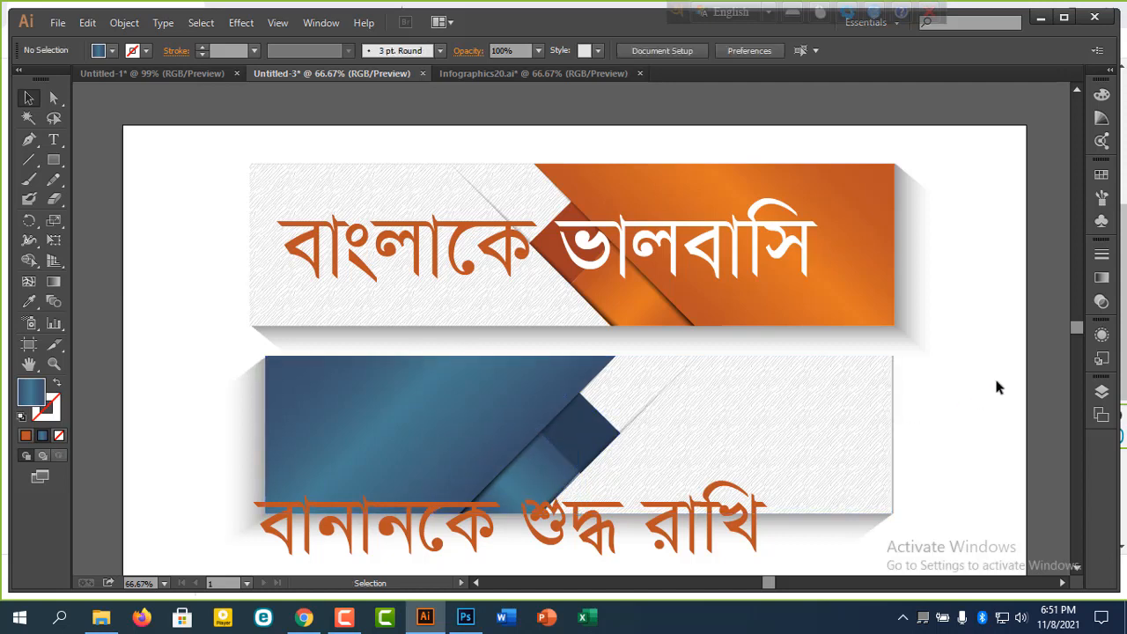
# Step: Move the second text line up and right onto the blue banner, ending near its right edge
pyautogui.moveTo(742, 537); pyautogui.dragTo(855, 453)
pyautogui.click(972, 451)
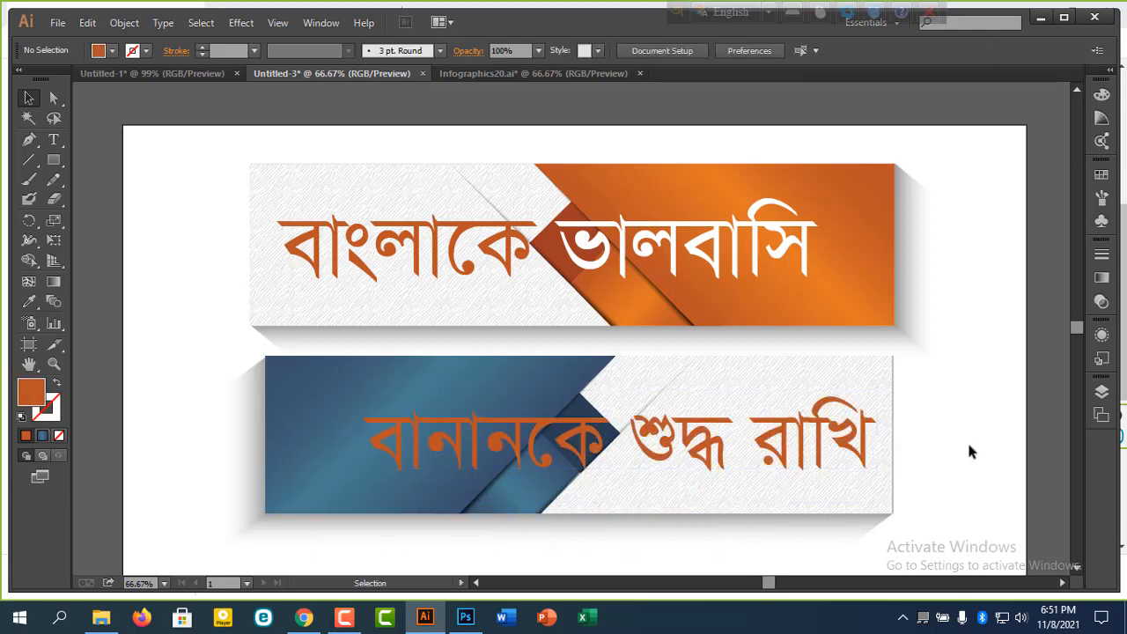
# Step: Remove the word বানানকে from the blue banner's text line and move the remaining শুদ্ধ রাখি onto the white part
pyautogui.doubleClick(581, 446)
pyautogui.moveTo(357, 430); pyautogui.dragTo(606, 440)
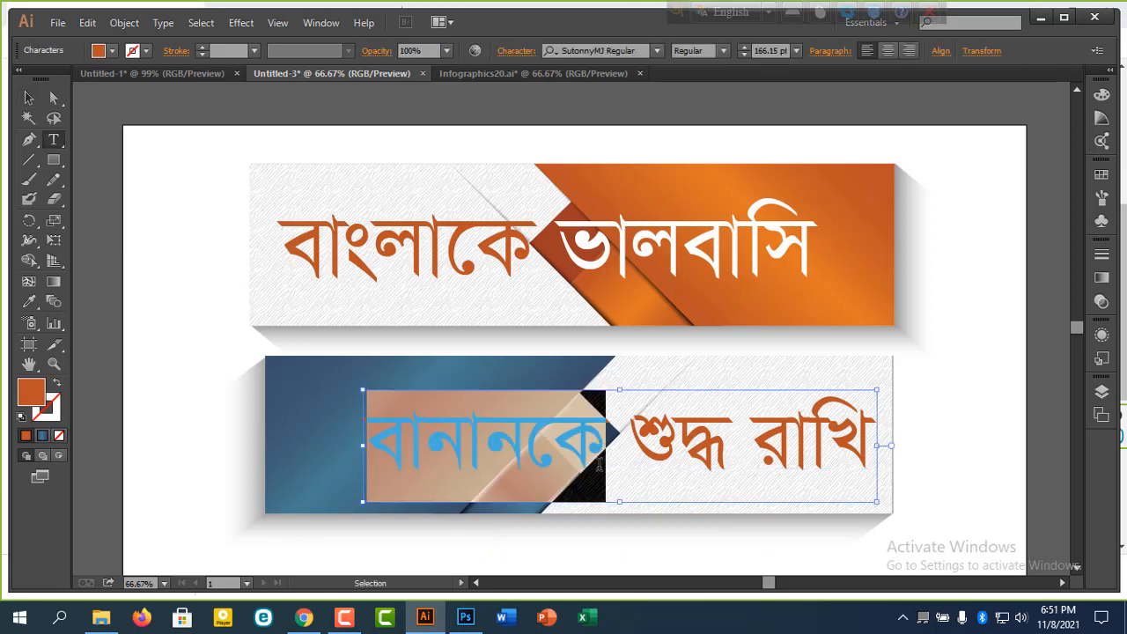
pyautogui.press('BackSpace')
pyautogui.press('Delete')
pyautogui.click(29, 97)
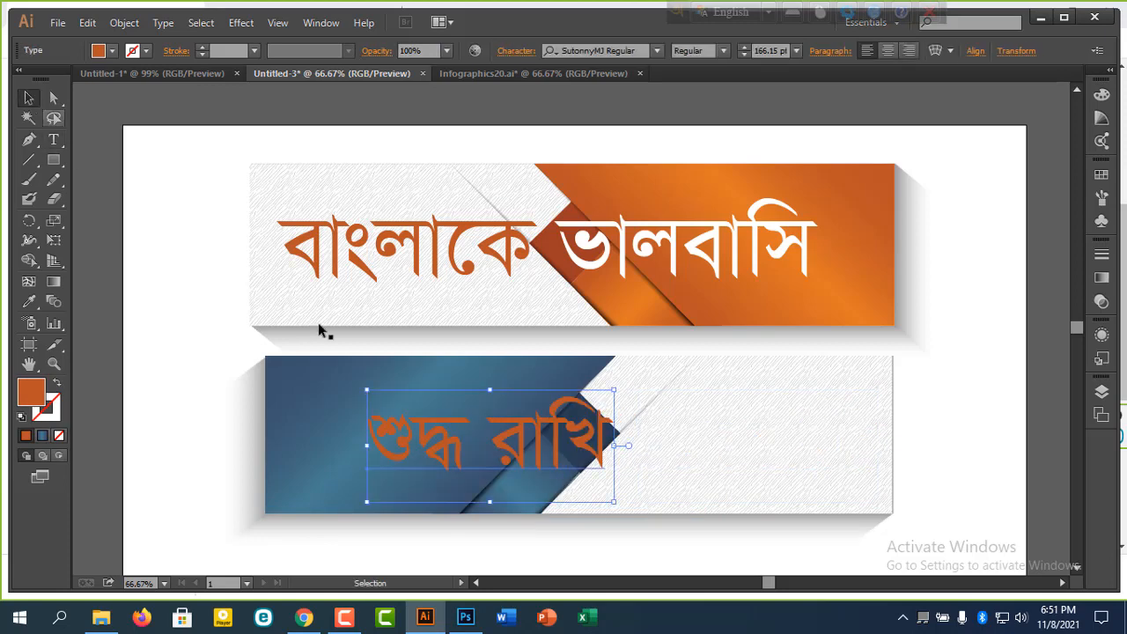
pyautogui.moveTo(580, 449); pyautogui.dragTo(504, 452)
# Step: Add বানানকে as a separate text object and place it on the blue part of the lower banner
pyautogui.doubleClick(400, 453)
pyautogui.hotkey('ctrl', 'a')
pyautogui.write('বানানকে')
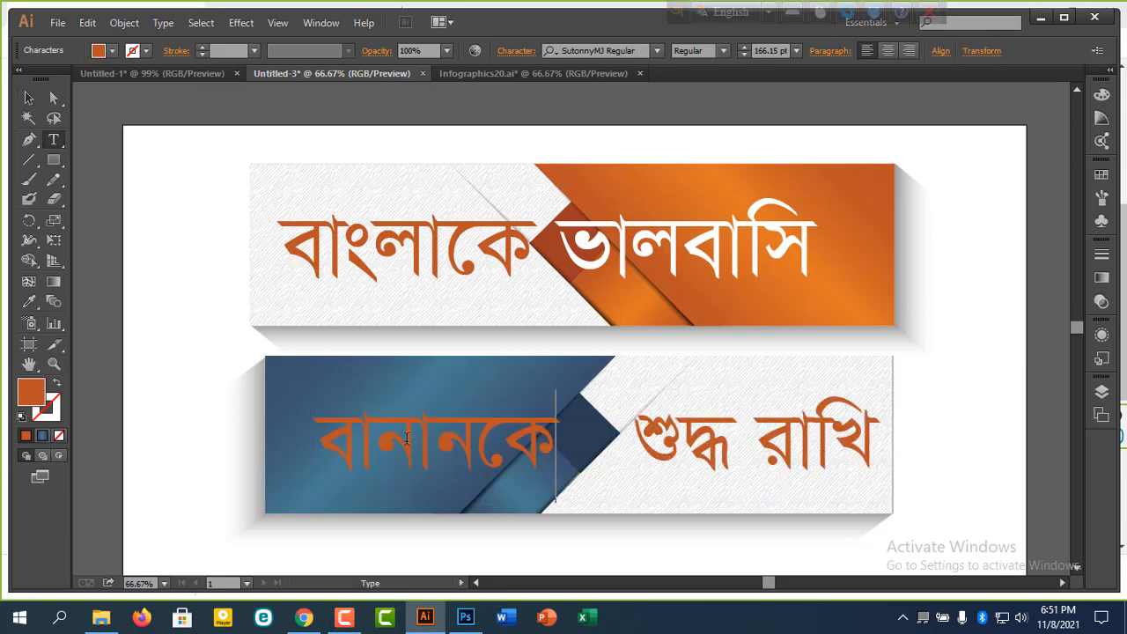
pyautogui.press('Escape')
pyautogui.moveTo(491, 454)
pyautogui.mouseDown()
pyautogui.moveTo(479, 422)
pyautogui.moveTo(483, 437)
pyautogui.mouseUp()
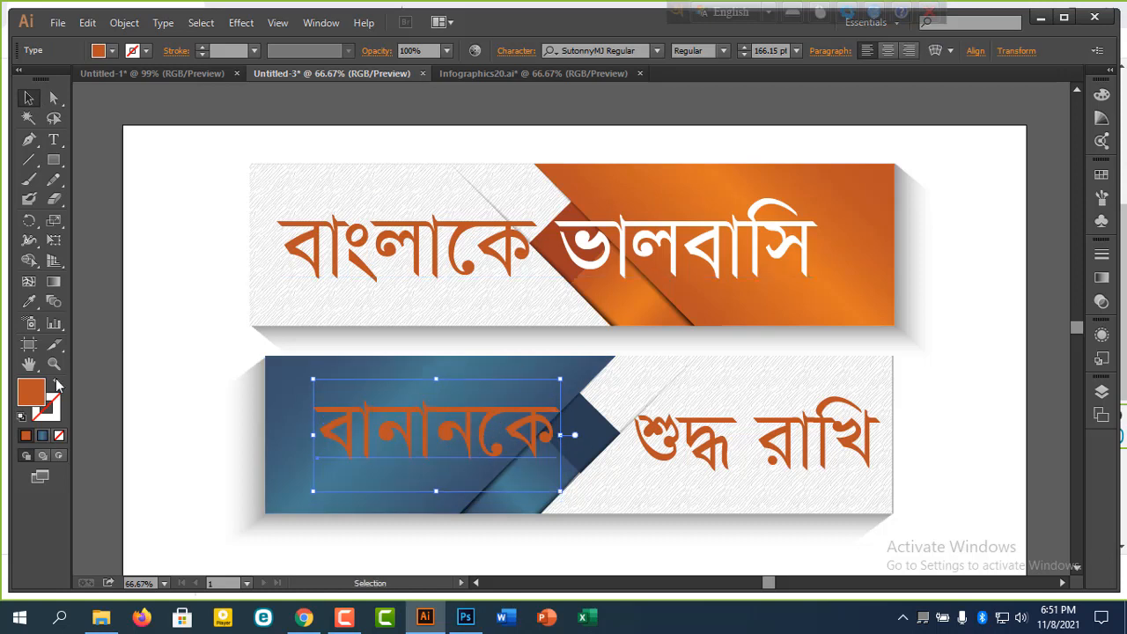
# Step: Colour the text বানানকে white (FFFFFF)
pyautogui.click(1101, 94)
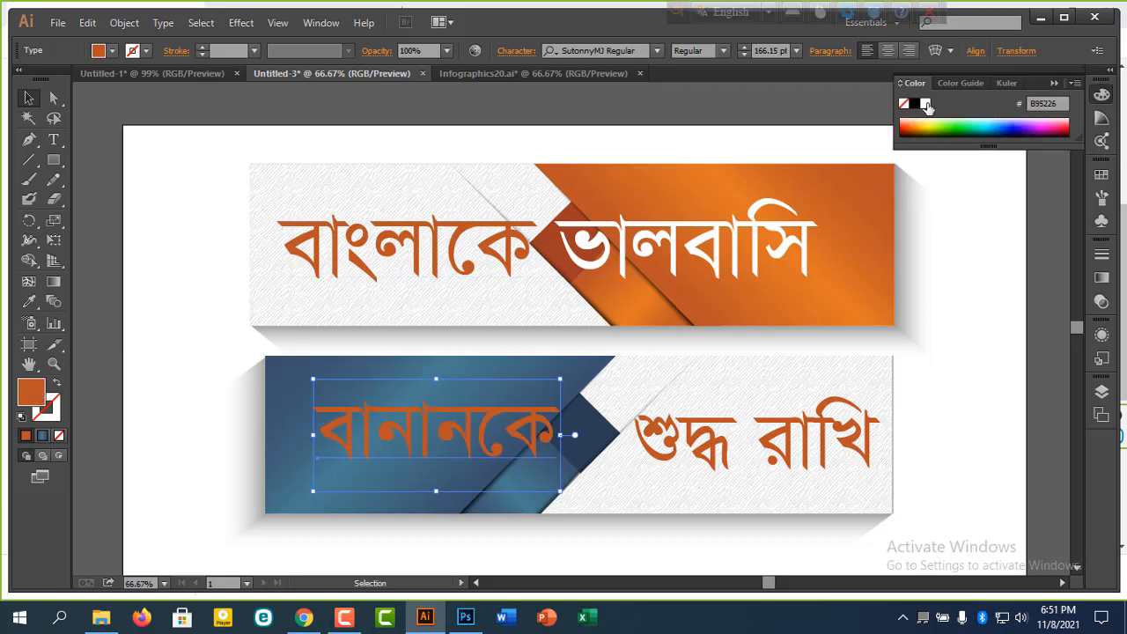
pyautogui.click(925, 103)
pyautogui.click(1038, 297)
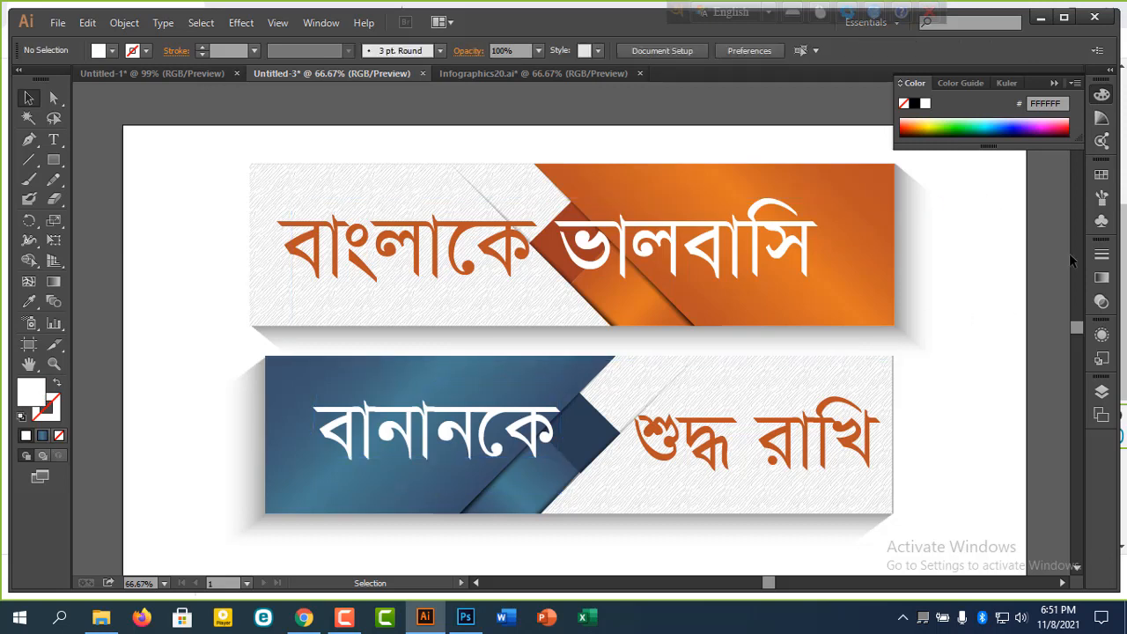
# Step: Copy the word ভালবাসি and delete it from the orange banner's text line
pyautogui.press('t')
pyautogui.moveTo(560, 247); pyautogui.dragTo(860, 245)
pyautogui.hotkey('ctrl', 'c')
pyautogui.press('BackSpace')
pyautogui.press('BackSpace')
pyautogui.press('Escape')
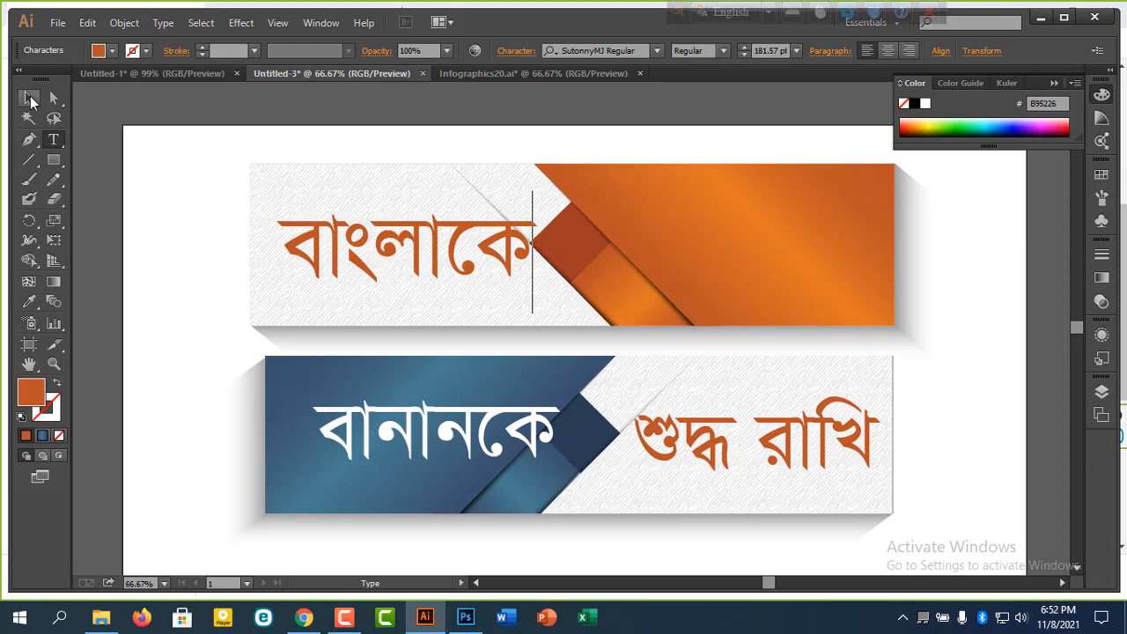
# Step: Paste ভালবাসি as a separate text object and place it on the orange part of the upper banner
pyautogui.click(1015, 284)
pyautogui.hotkey('ctrl', 'v')
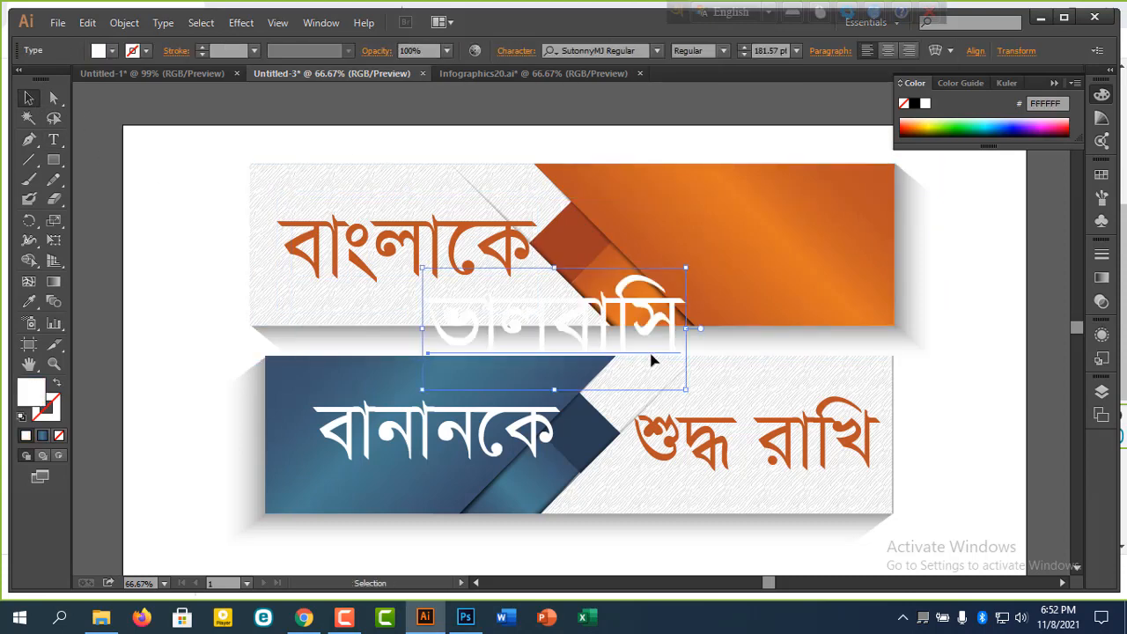
pyautogui.moveTo(664, 334); pyautogui.dragTo(810, 267)
pyautogui.click(984, 284)
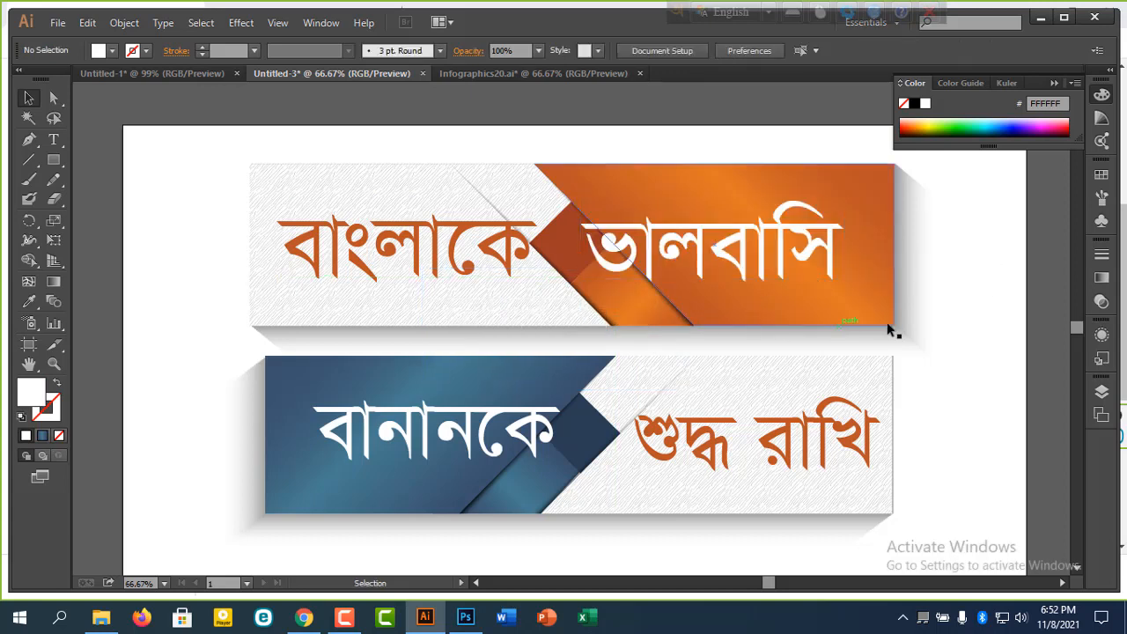
# Step: Move শুদ্ধ রাখি up slightly so that it lines up with বানানকে on the lower banner
pyautogui.click(476, 449)
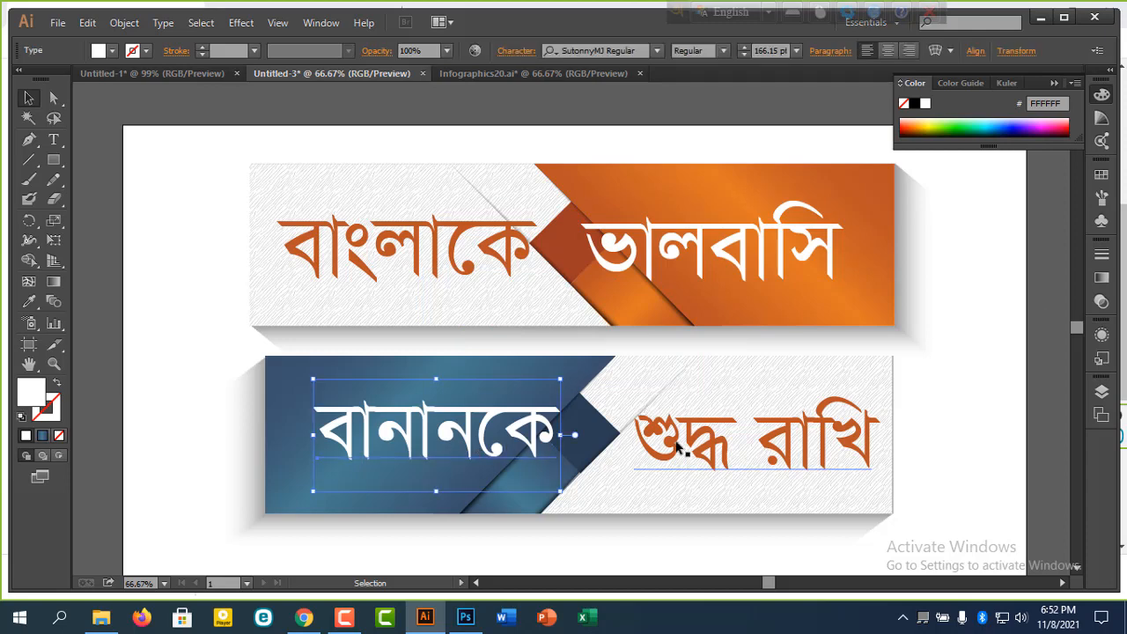
pyautogui.moveTo(678, 447); pyautogui.dragTo(679, 439)
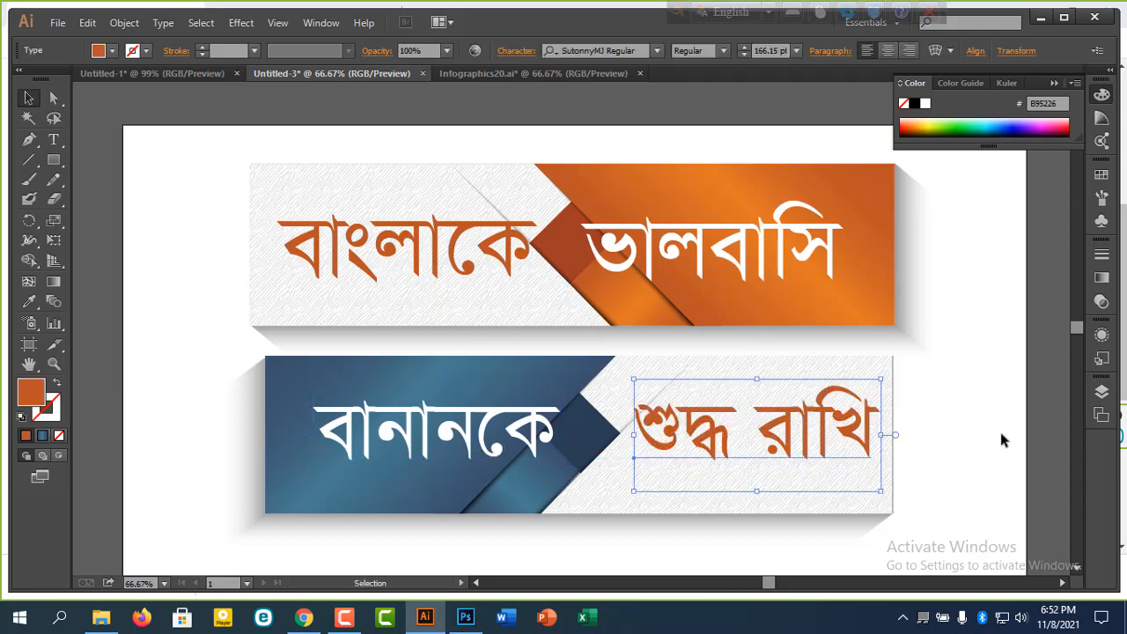
pyautogui.click(958, 421)
# Step: Expand all four text objects on both banners into shapes, with Object and Fill enabled
pyautogui.click(846, 437)
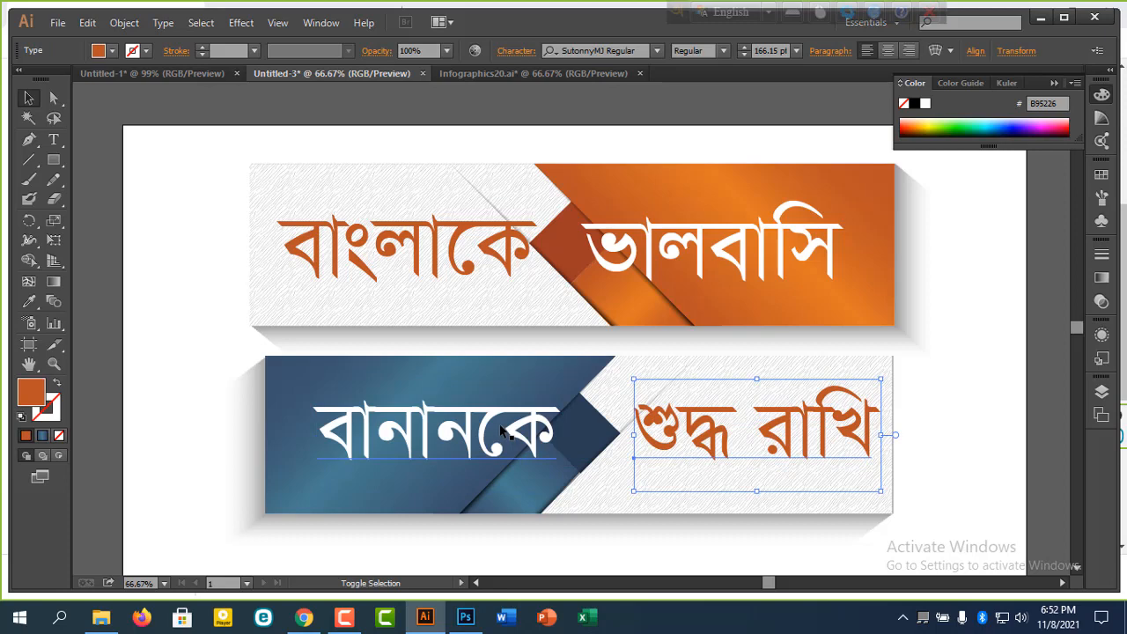
pyautogui.keyDown('shift'); pyautogui.click(500, 430); pyautogui.keyUp('shift')
pyautogui.keyDown('shift'); pyautogui.click(484, 263); pyautogui.keyUp('shift')
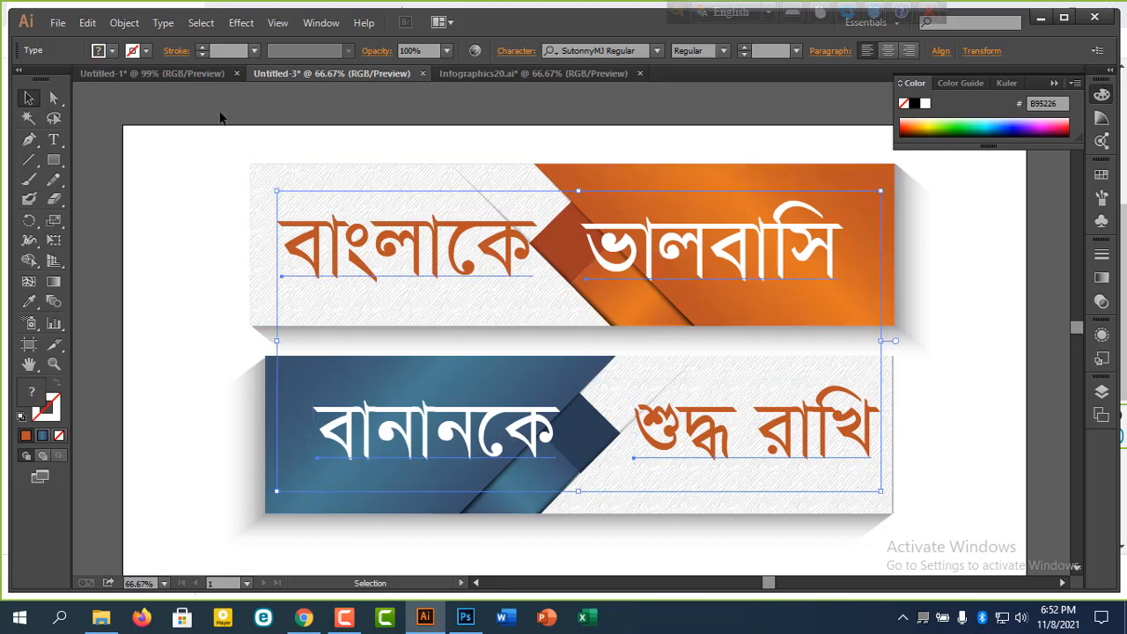
pyautogui.click(124, 22)
pyautogui.click(175, 196)
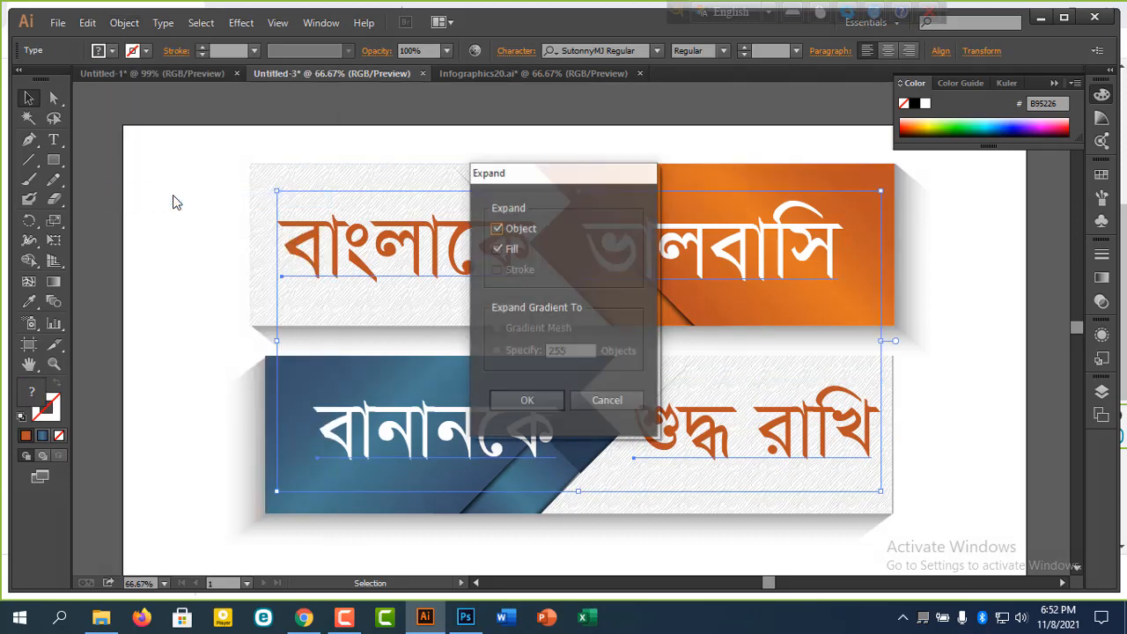
pyautogui.click(522, 400)
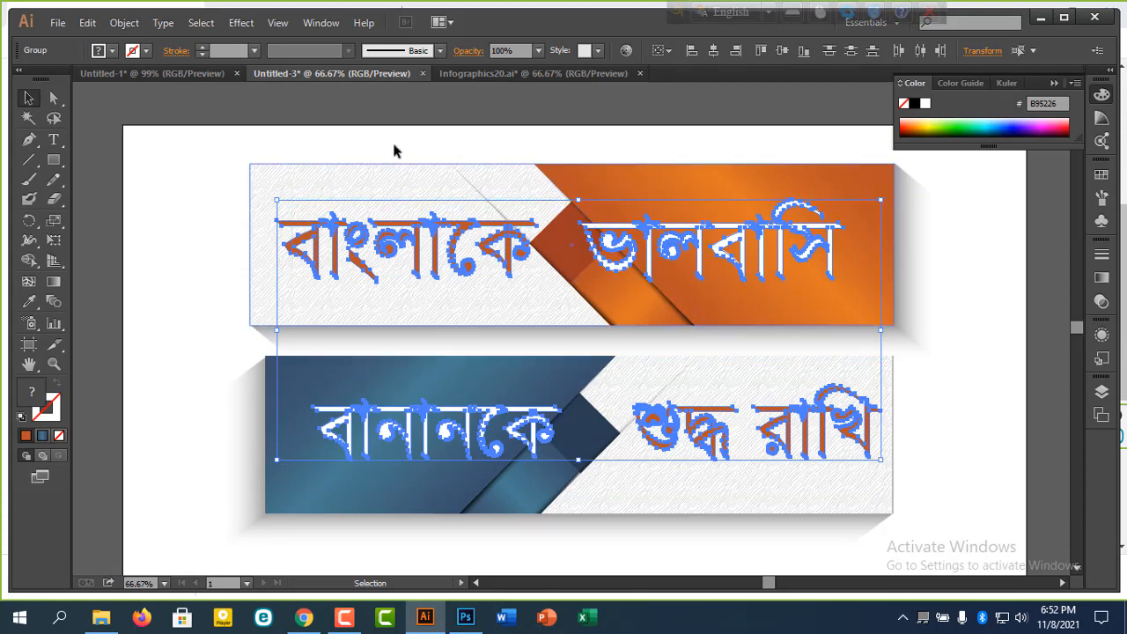
# Step: Apply a black Drop Shadow to the expanded texts: Multiply mode, 75% opacity, 7 px X and Y offsets, 5 px blur
pyautogui.click(241, 22)
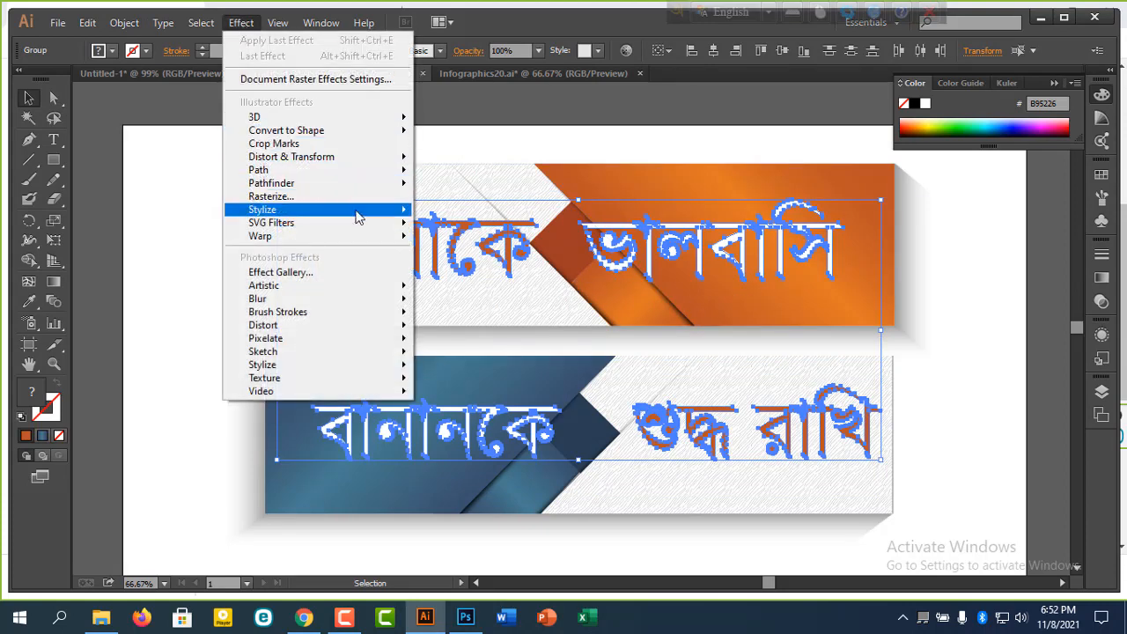
pyautogui.moveTo(356, 212)
pyautogui.click(495, 222)
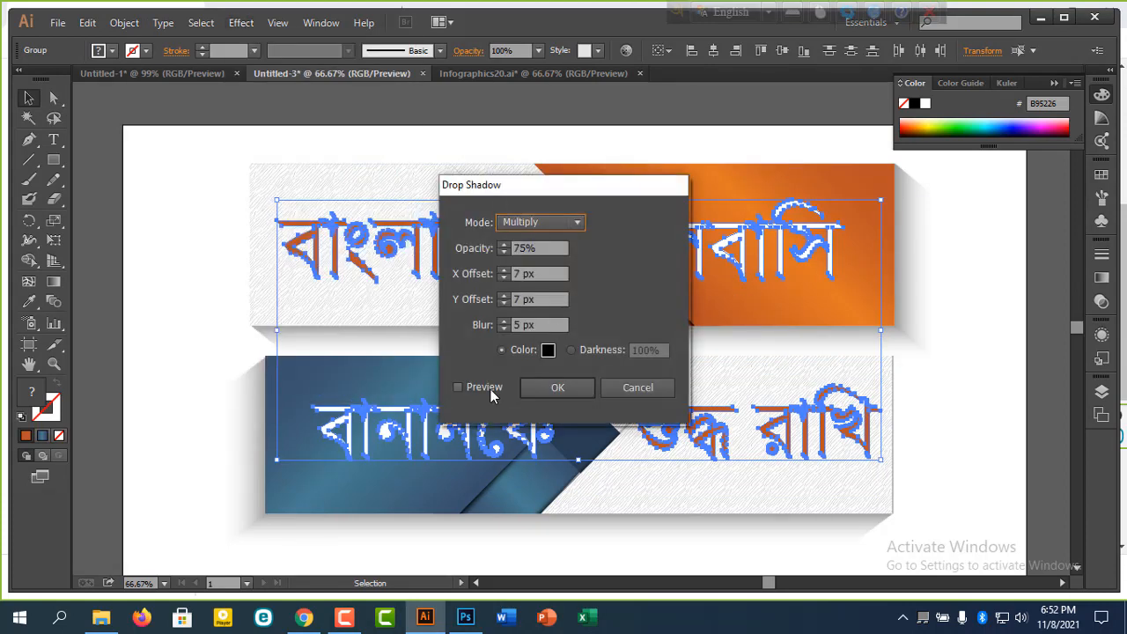
pyautogui.click(482, 387)
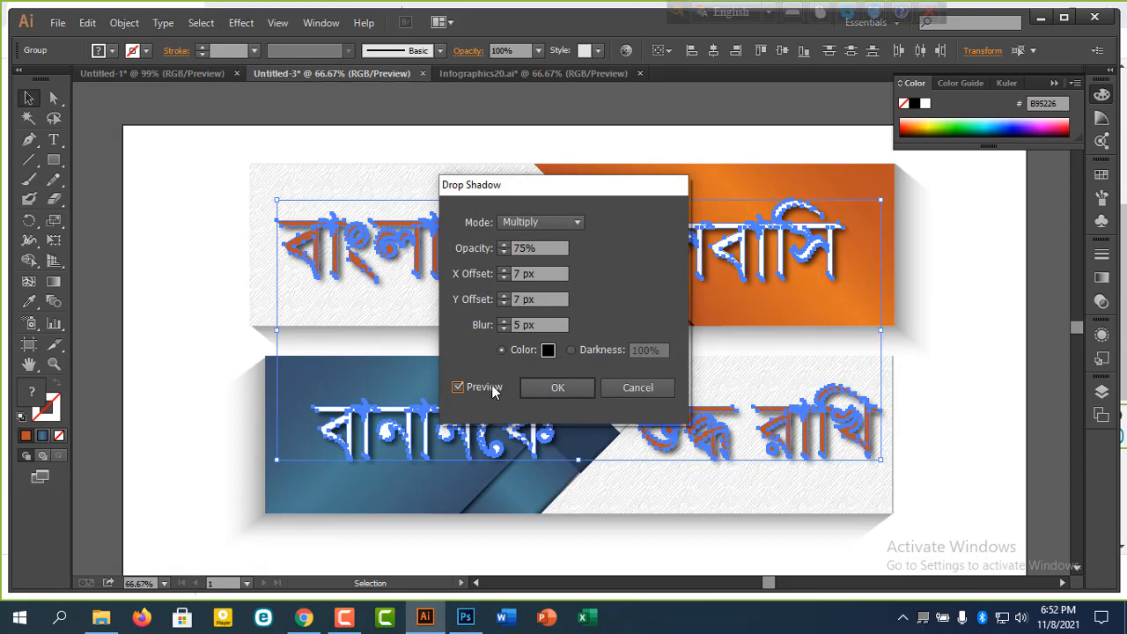
pyautogui.click(561, 387)
pyautogui.click(973, 325)
pyautogui.moveTo(988, 306); pyautogui.dragTo(976, 322)
# Step: Recolour the word বাংলাকে on the upper banner bright orange (FF8E2A)
pyautogui.click(504, 280)
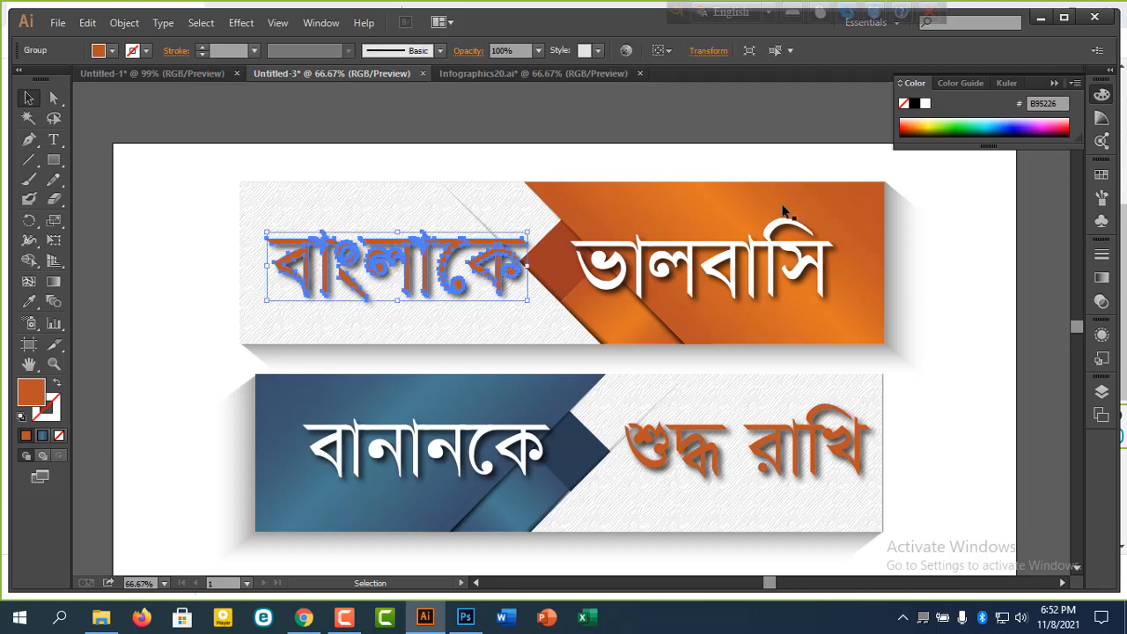
pyautogui.click(934, 123)
pyautogui.click(923, 120)
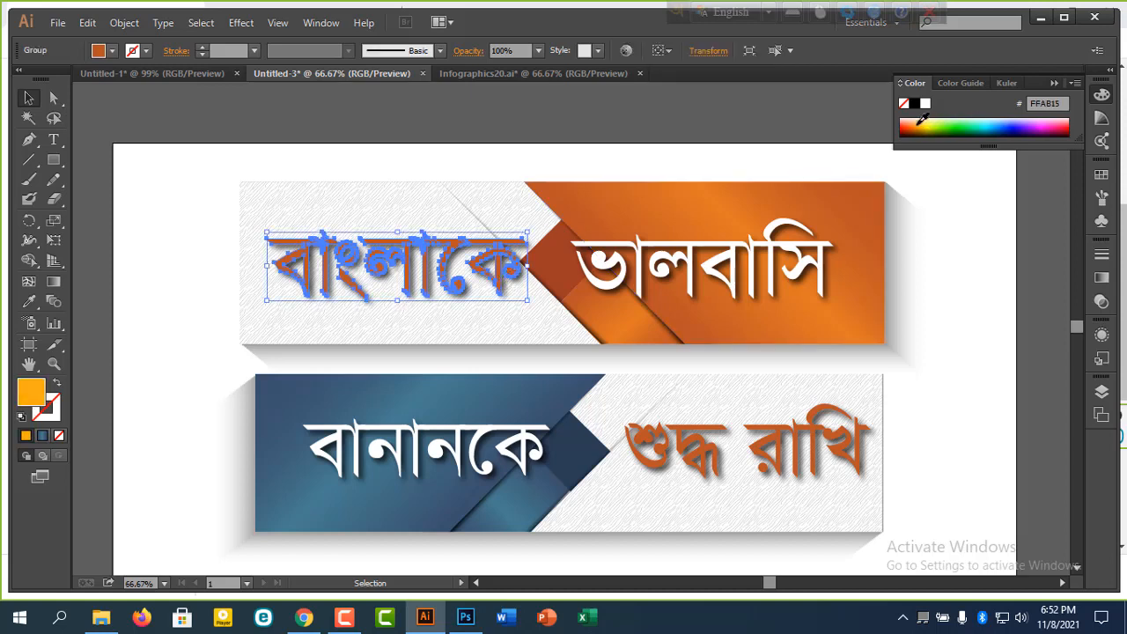
pyautogui.click(918, 119)
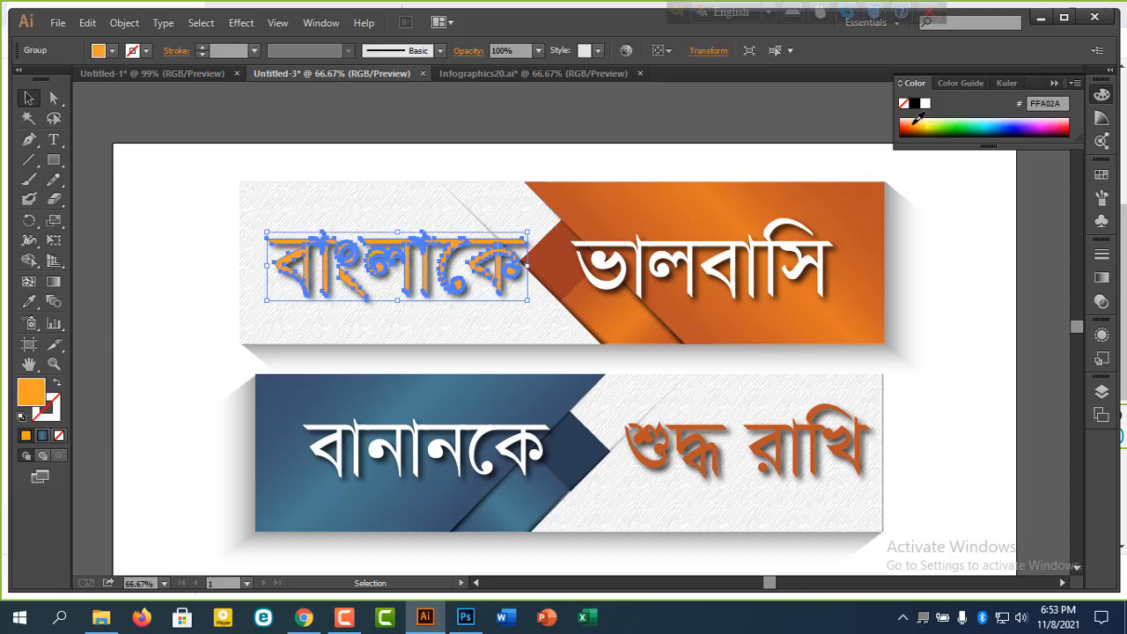
pyautogui.click(916, 119)
pyautogui.click(949, 268)
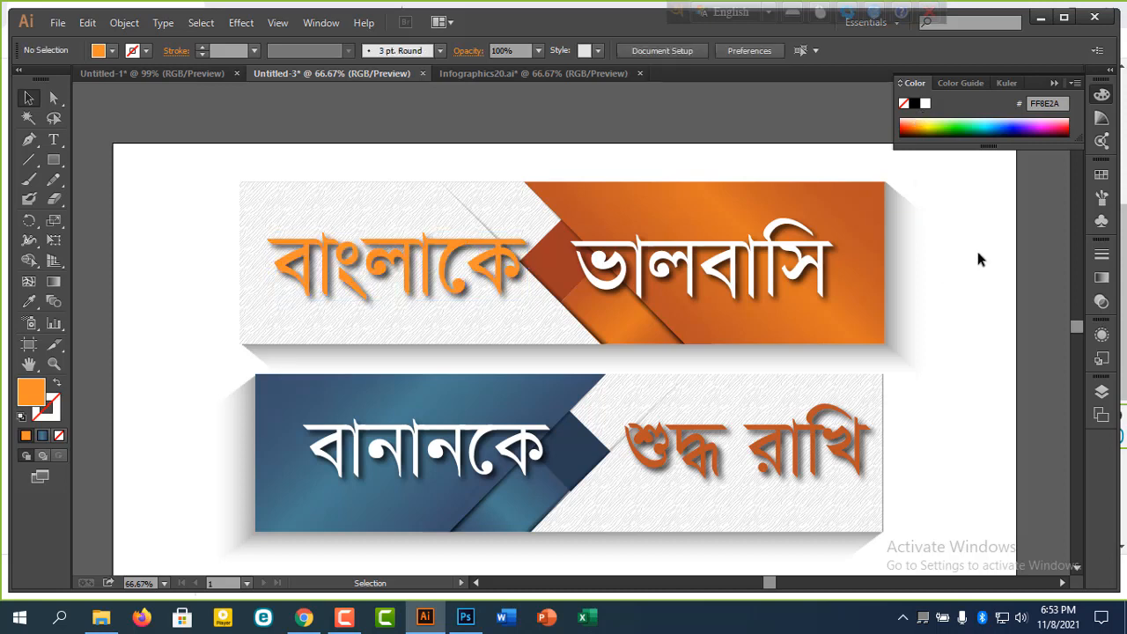
# Step: Match the colour of শুদ্ধ রাখি to the bright orange of বাংলাকে with the Eyedropper
pyautogui.click(775, 467)
pyautogui.click(30, 301)
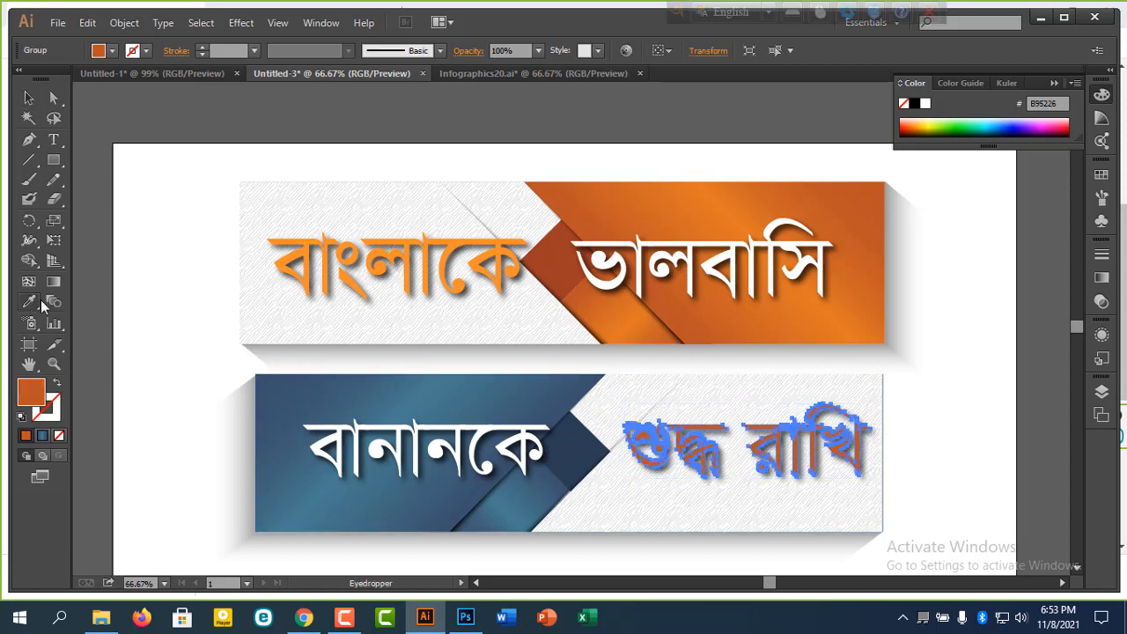
pyautogui.click(304, 250)
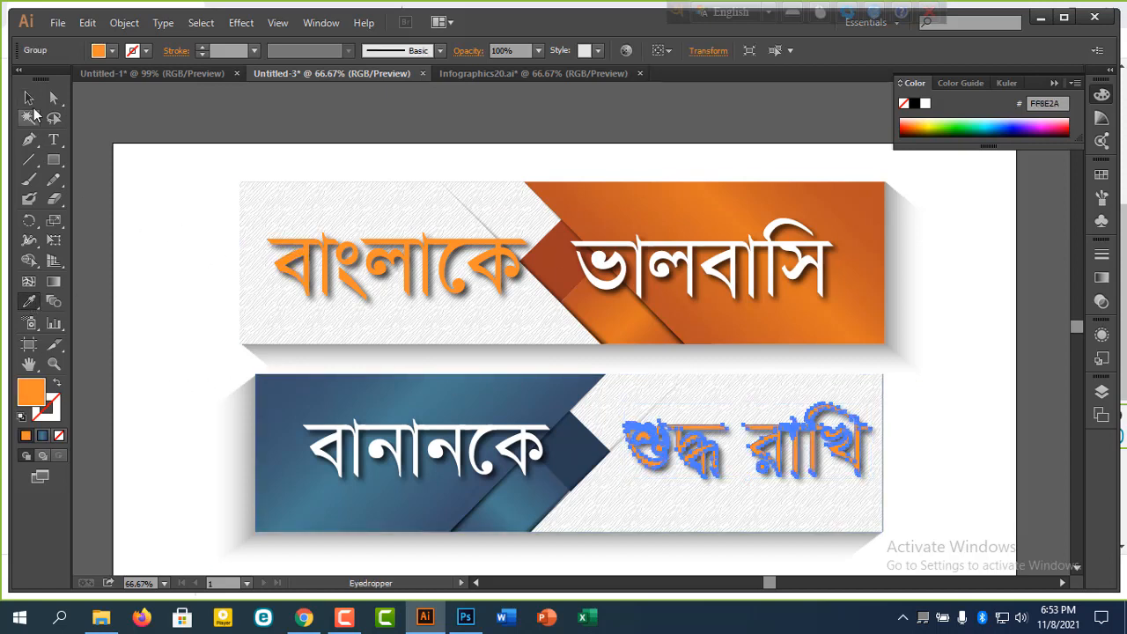
pyautogui.click(28, 97)
pyautogui.click(968, 407)
pyautogui.click(876, 427)
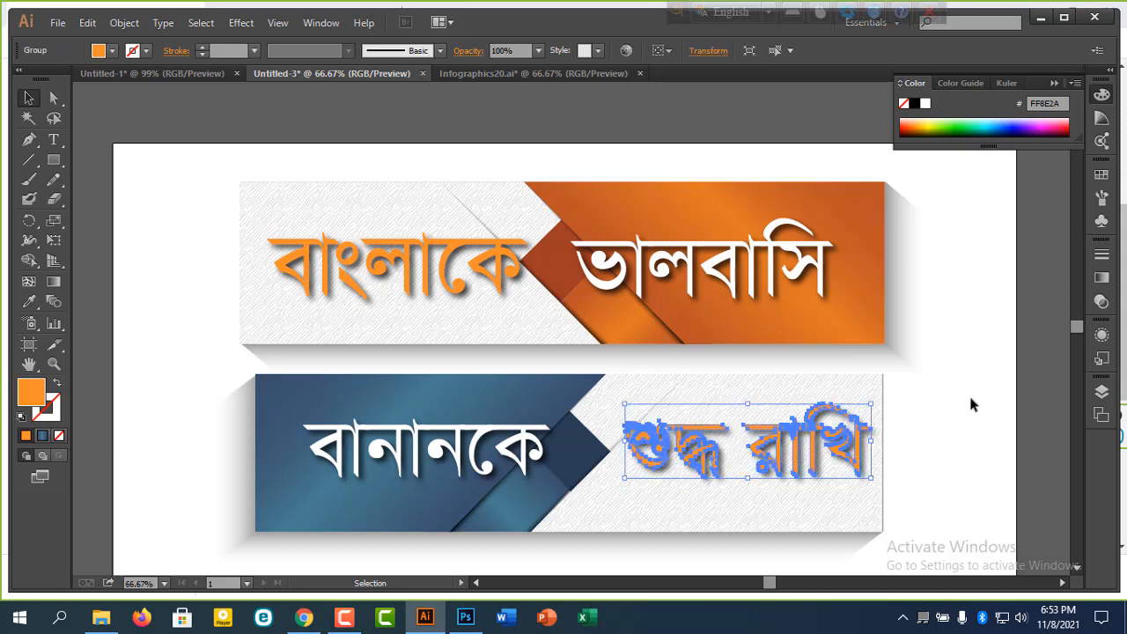
pyautogui.click(970, 400)
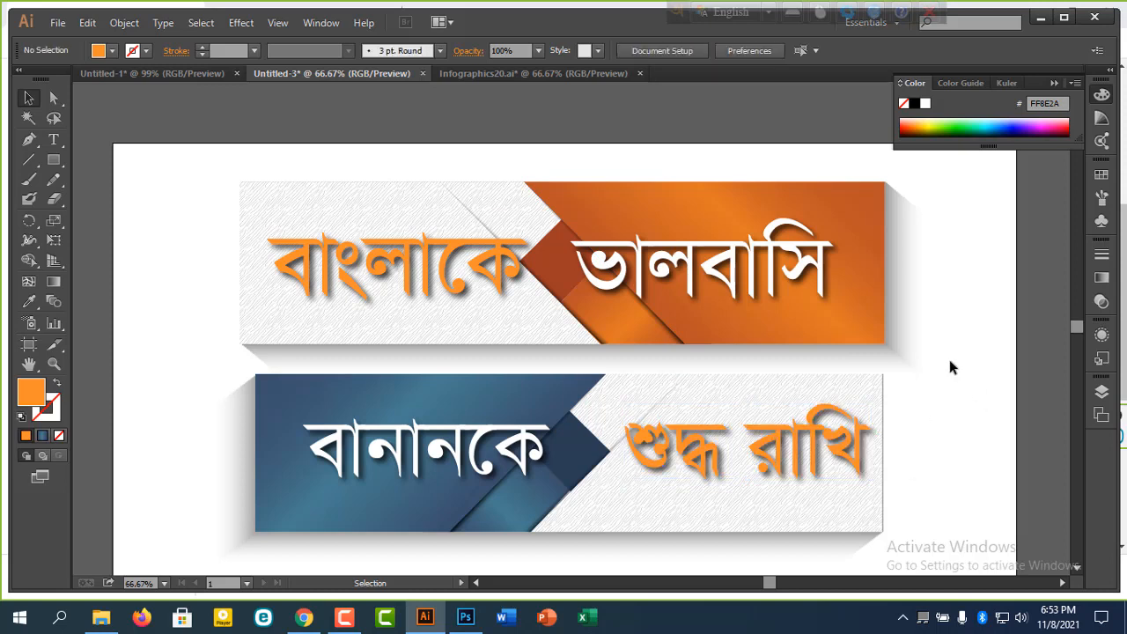
# Step: Group both banners together with all their text
pyautogui.moveTo(932, 417); pyautogui.dragTo(901, 377)
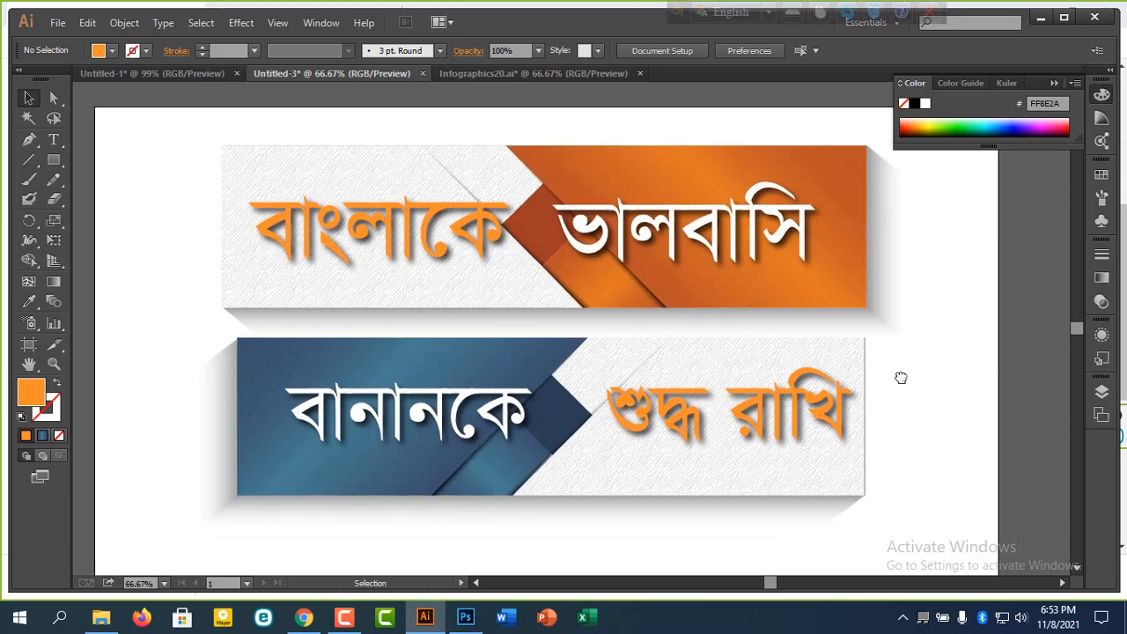
pyautogui.hotkey('ctrl', '-')
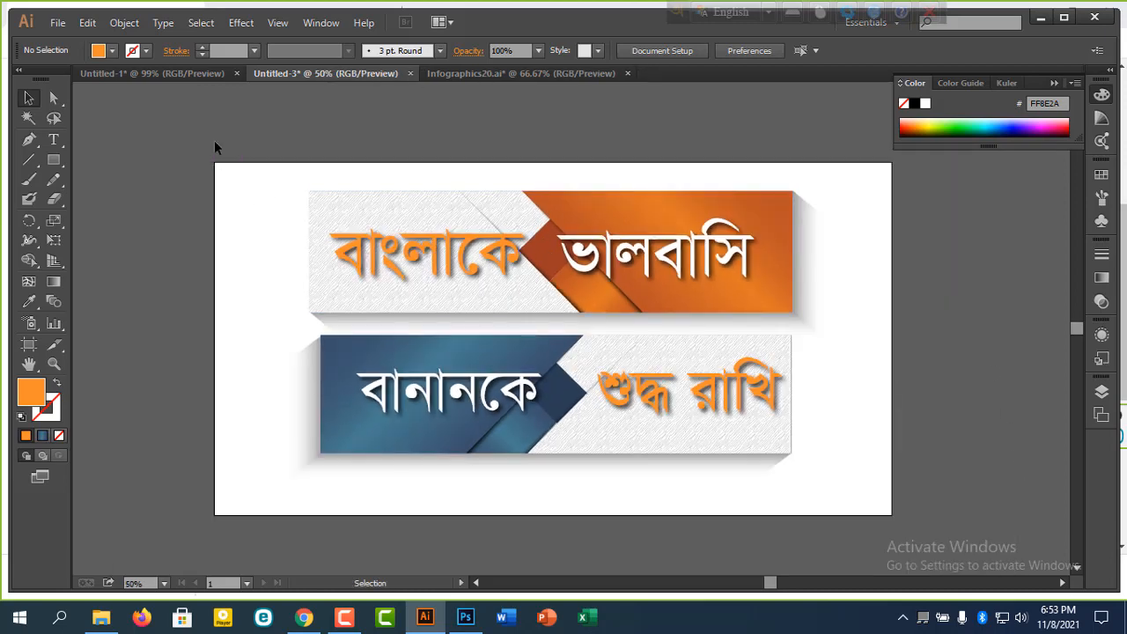
pyautogui.moveTo(216, 146); pyautogui.dragTo(910, 483)
pyautogui.moveTo(941, 352); pyautogui.dragTo(935, 428)
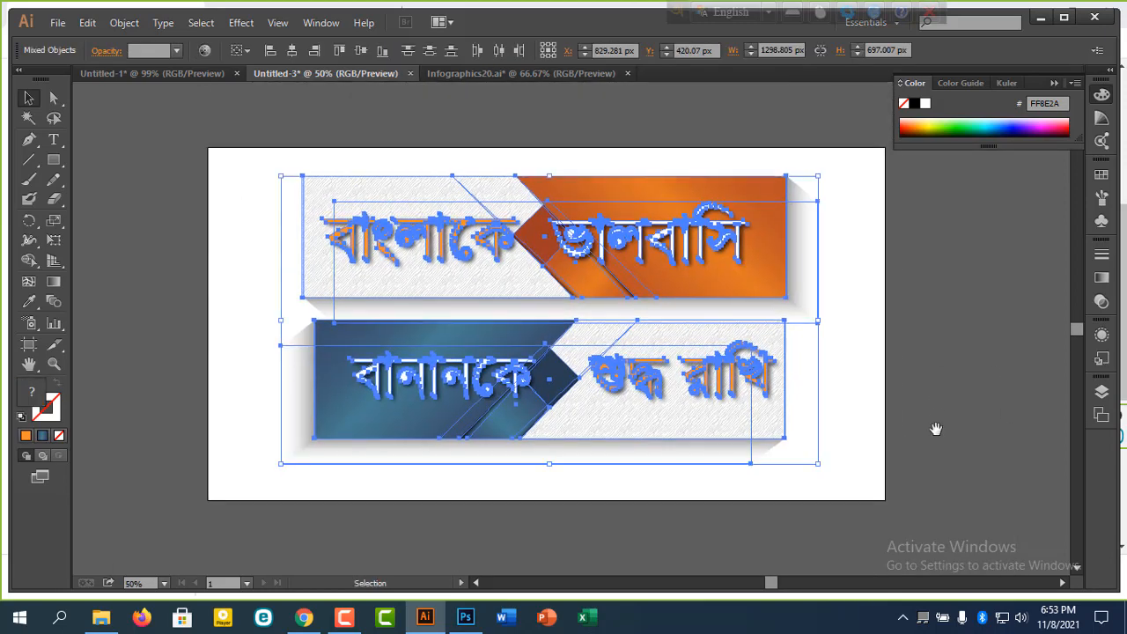
pyautogui.rightClick(685, 337)
pyautogui.click(746, 405)
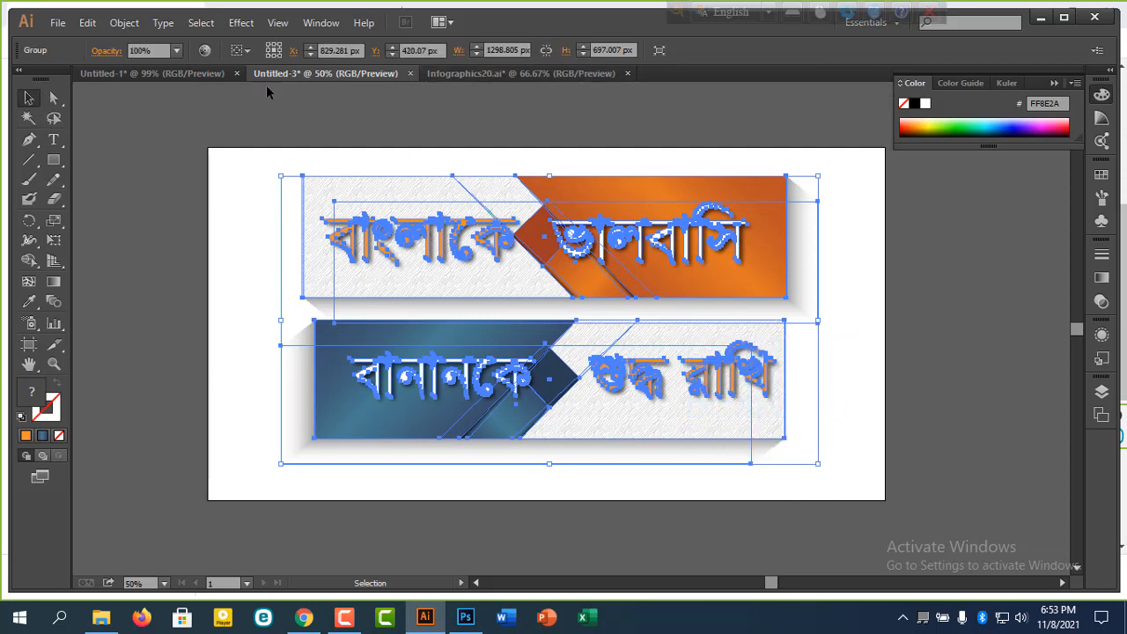
# Step: Centre the grouped banners horizontally and vertically on the artboard
pyautogui.click(246, 50)
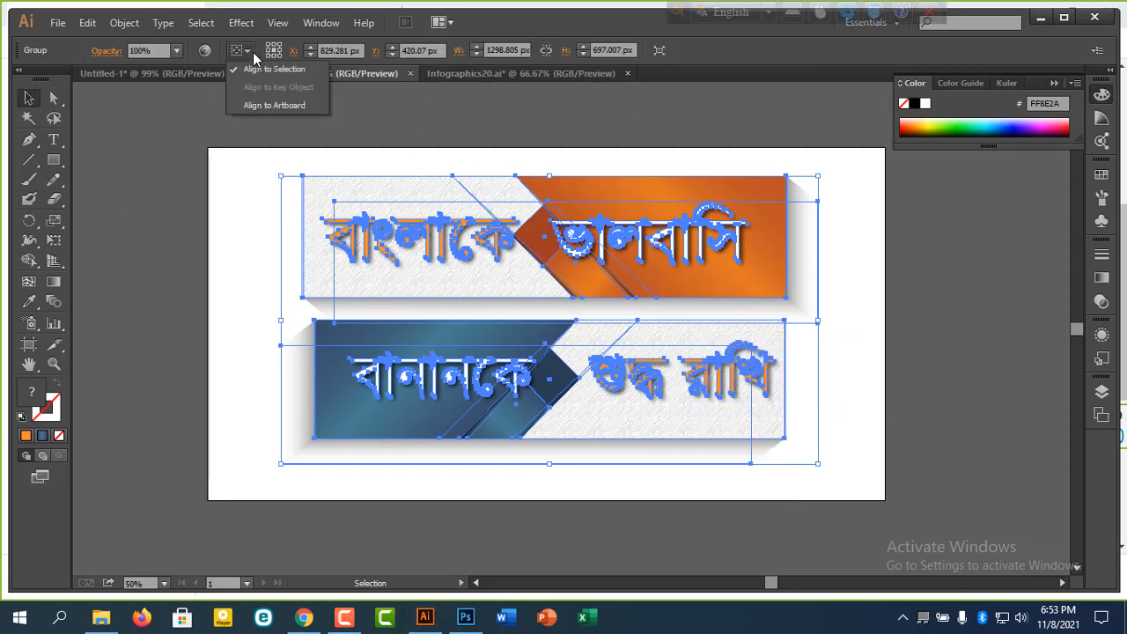
pyautogui.click(294, 106)
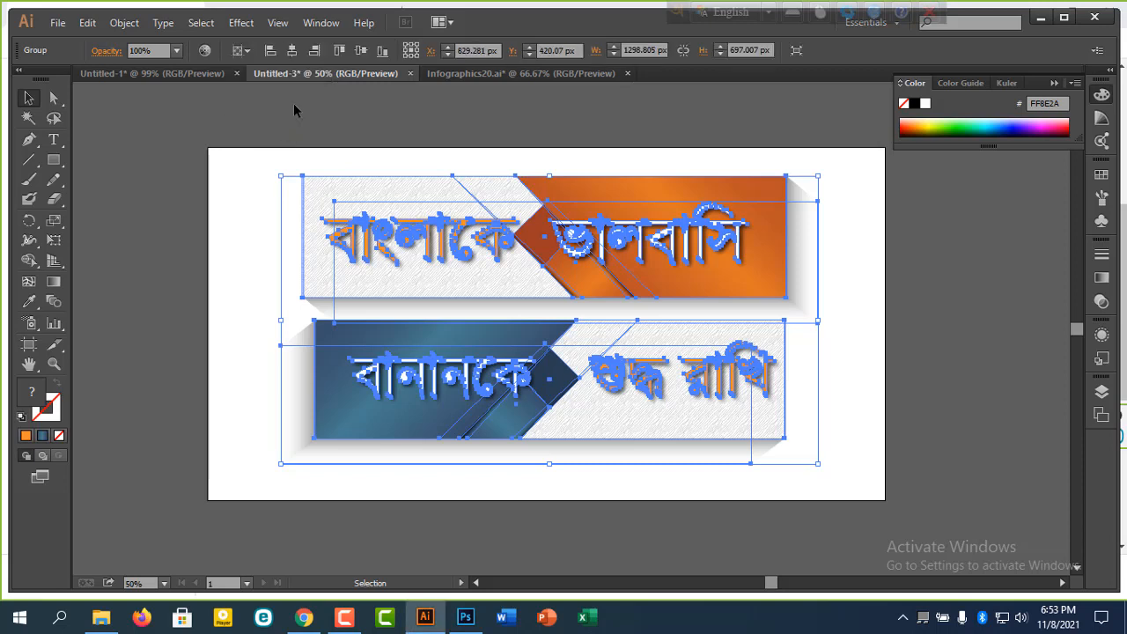
pyautogui.click(297, 52)
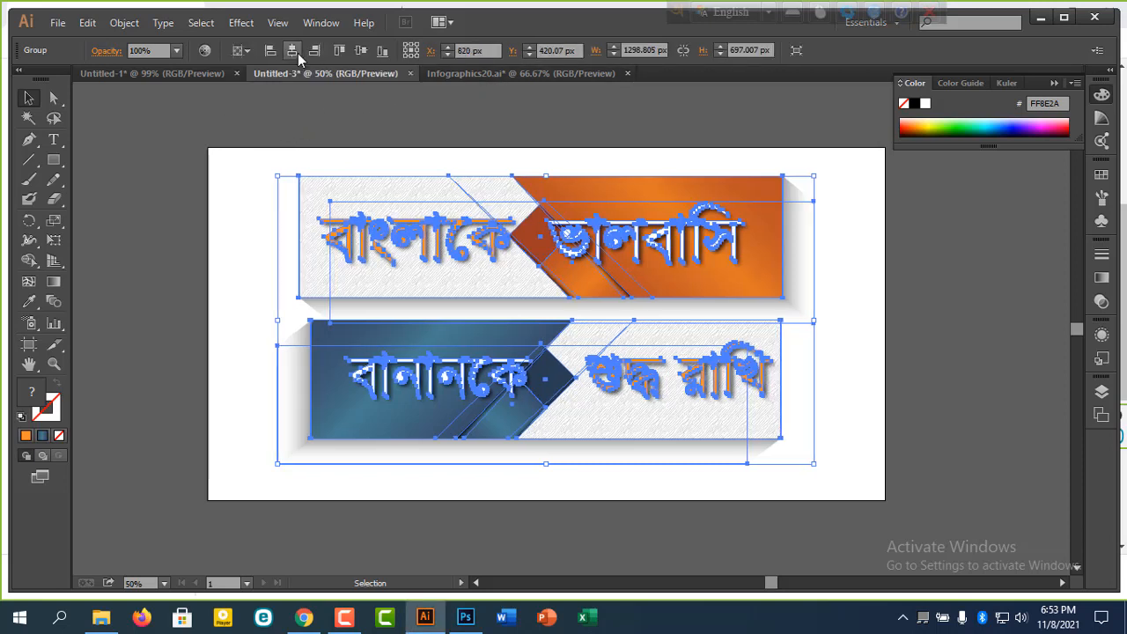
pyautogui.click(361, 50)
pyautogui.click(862, 241)
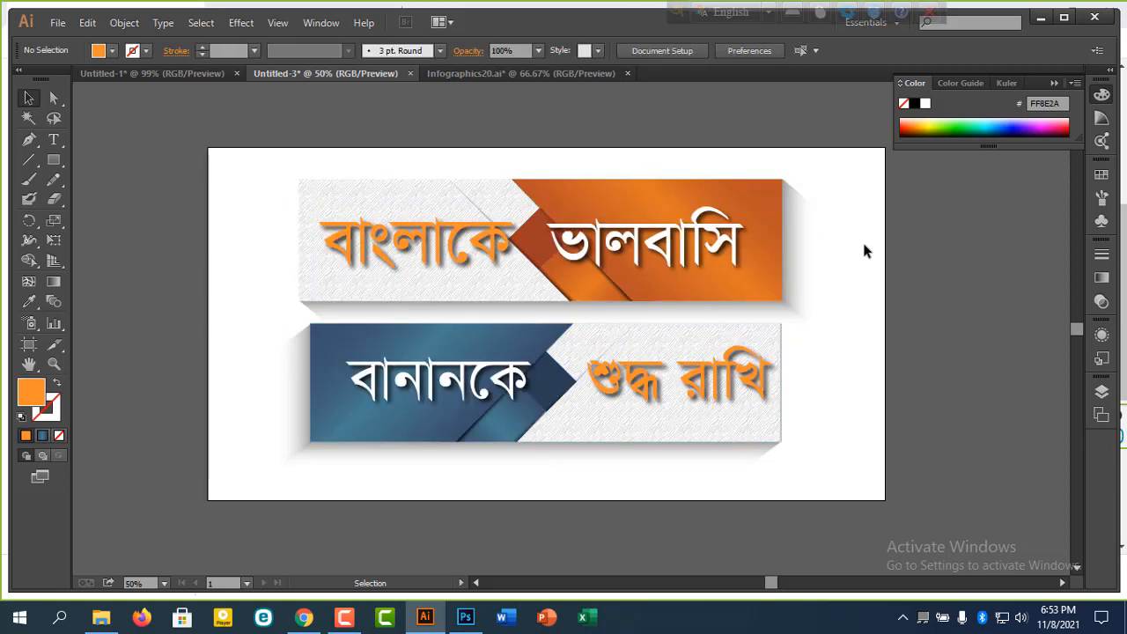
# Step: Ungroup the combined banner artwork so the individual words can be selected
pyautogui.click(731, 378)
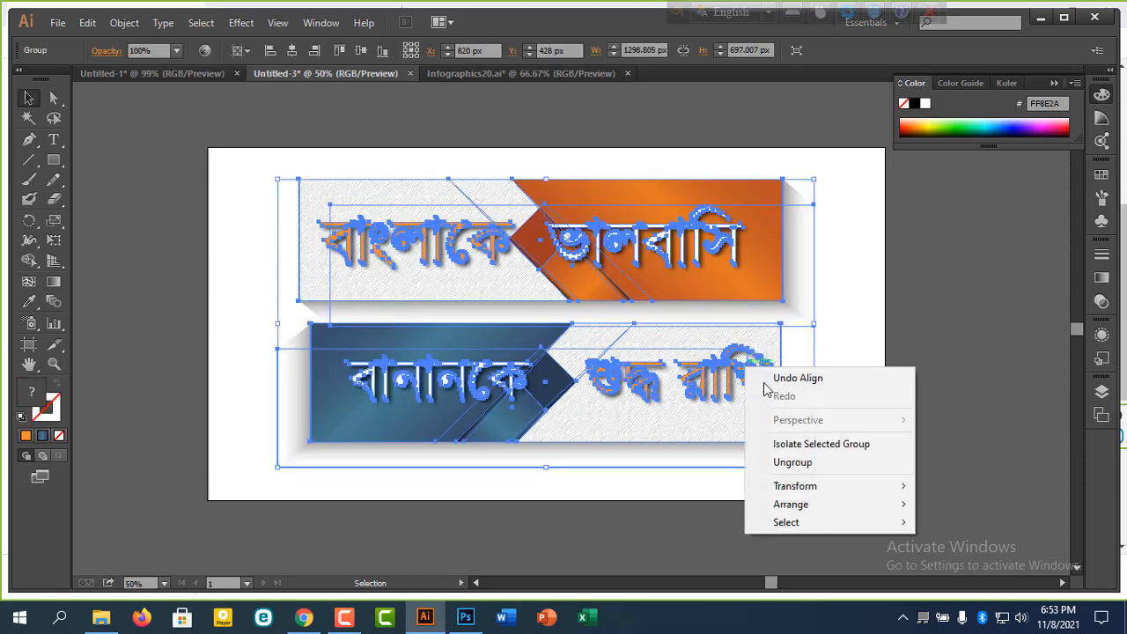
pyautogui.click(792, 462)
pyautogui.click(824, 395)
# Step: Recolour শুদ্ধ রাখি on the lower banner in several blues, finishing with violet-blue (2300BF)
pyautogui.click(722, 378)
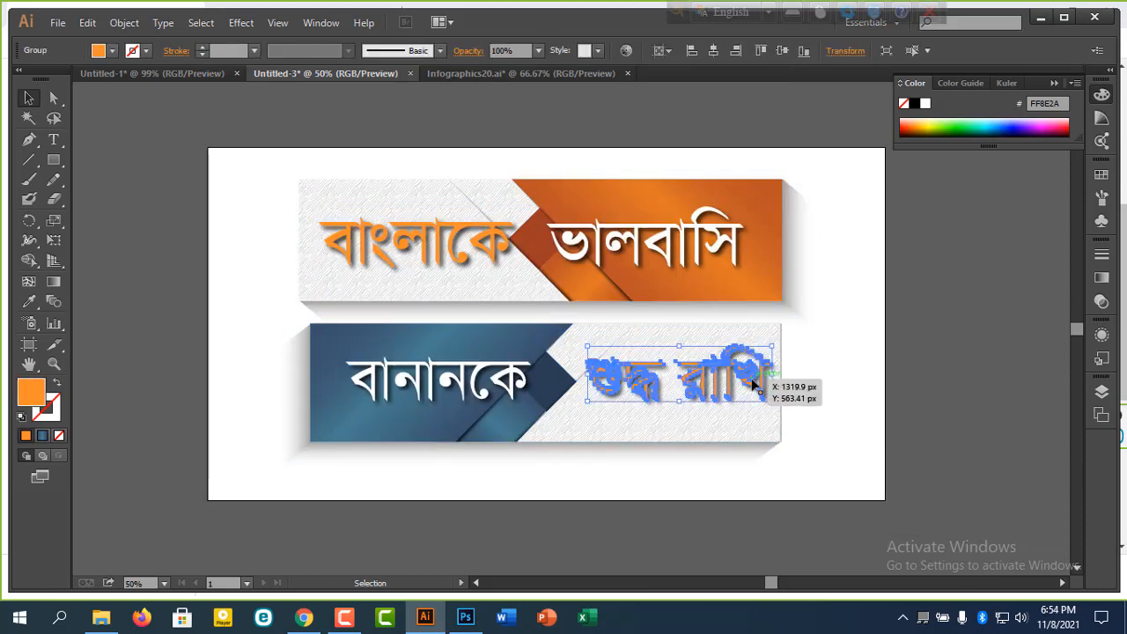
pyautogui.click(1018, 124)
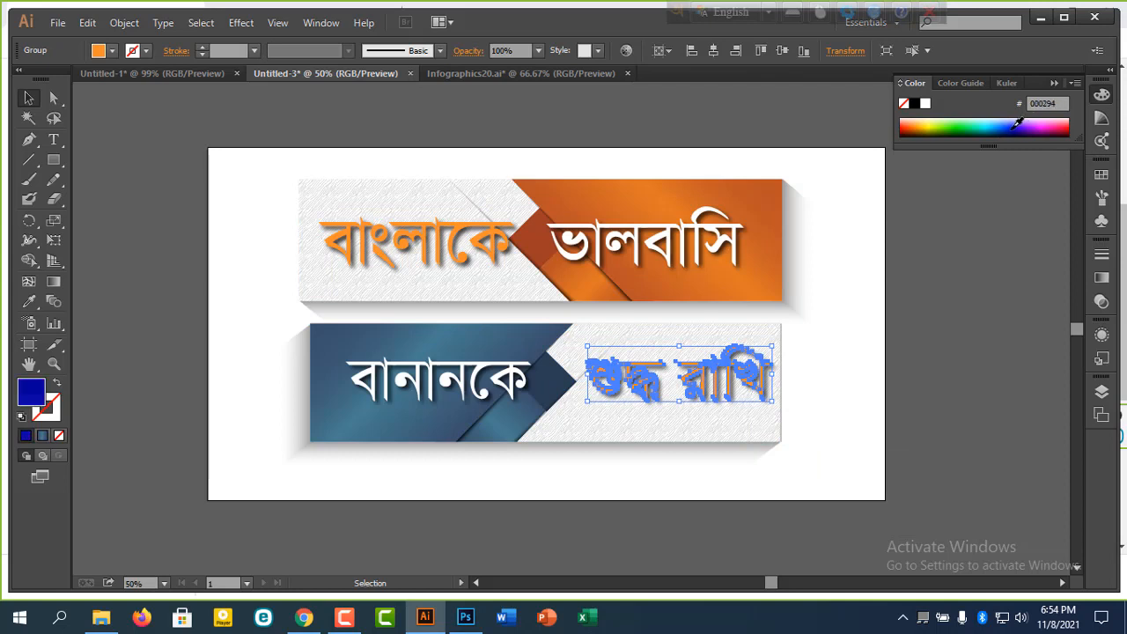
pyautogui.click(840, 380)
pyautogui.click(759, 392)
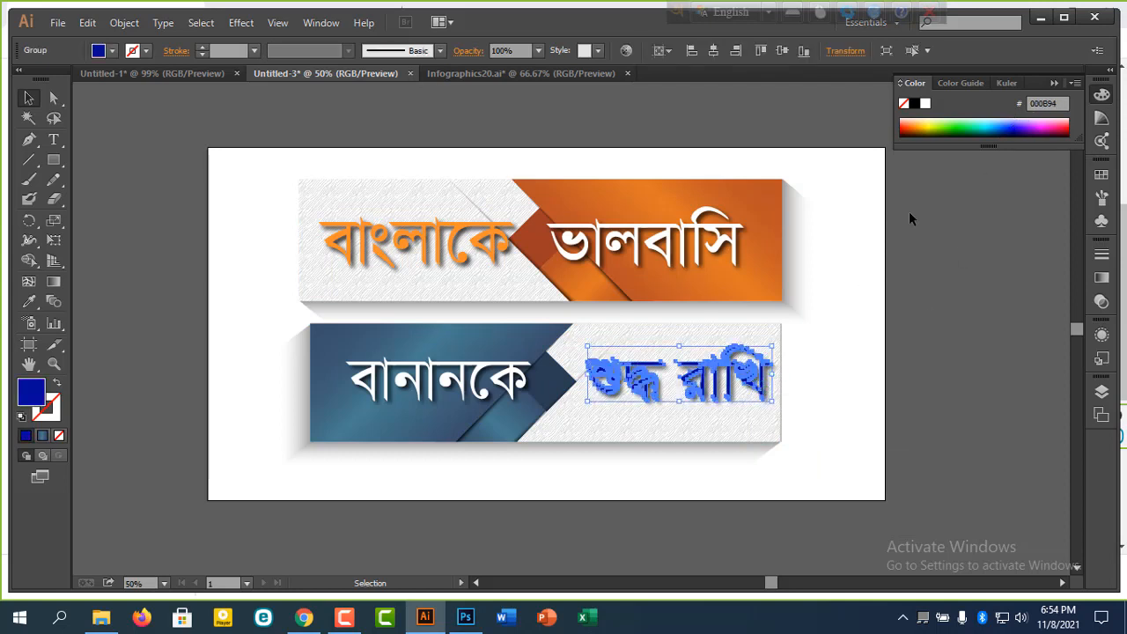
pyautogui.moveTo(1015, 121); pyautogui.dragTo(1007, 120)
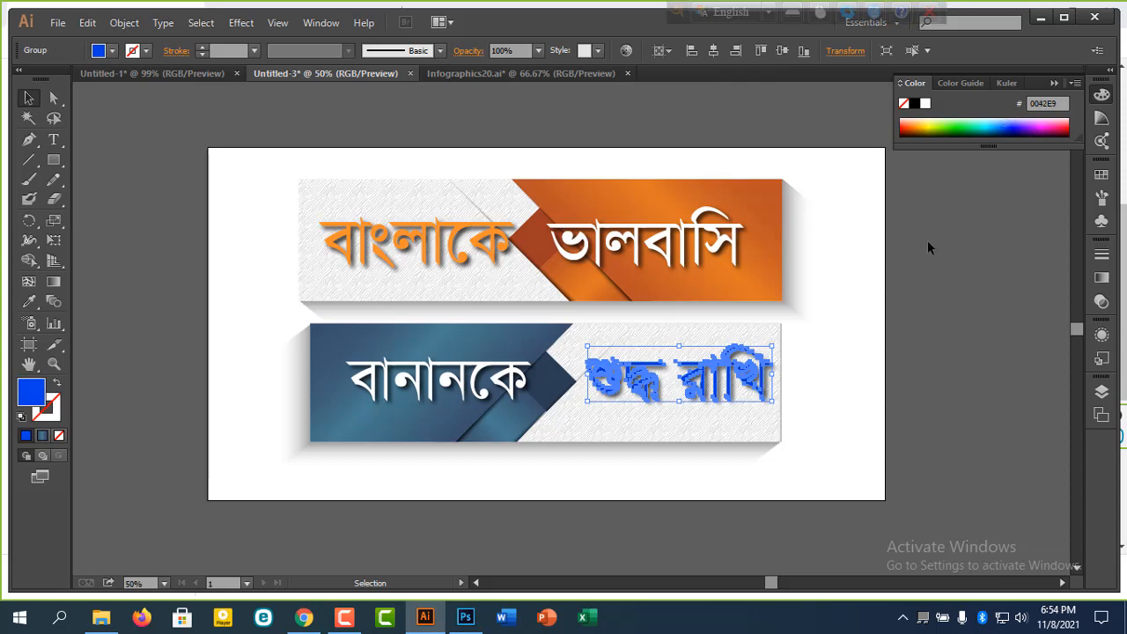
pyautogui.click(849, 347)
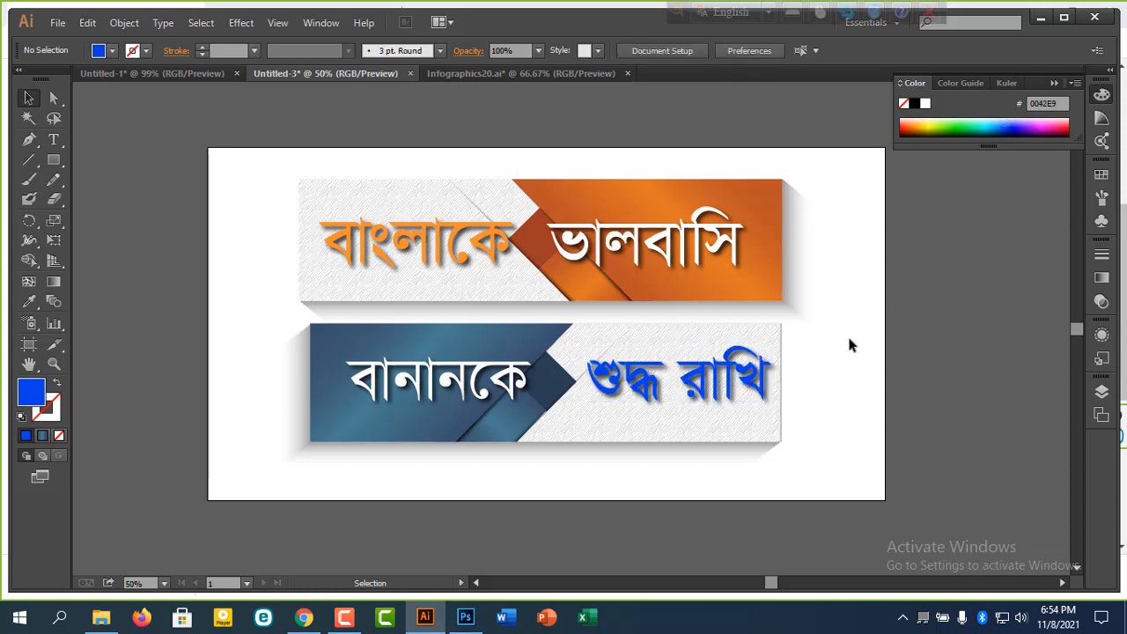
pyautogui.click(762, 381)
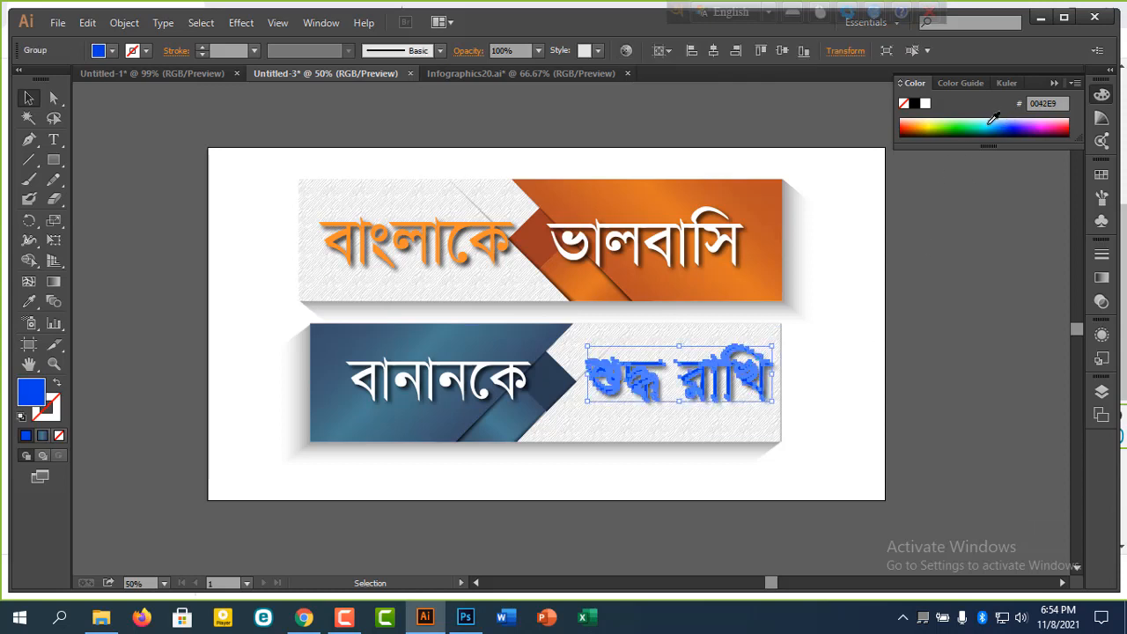
pyautogui.moveTo(993, 119); pyautogui.dragTo(1022, 124)
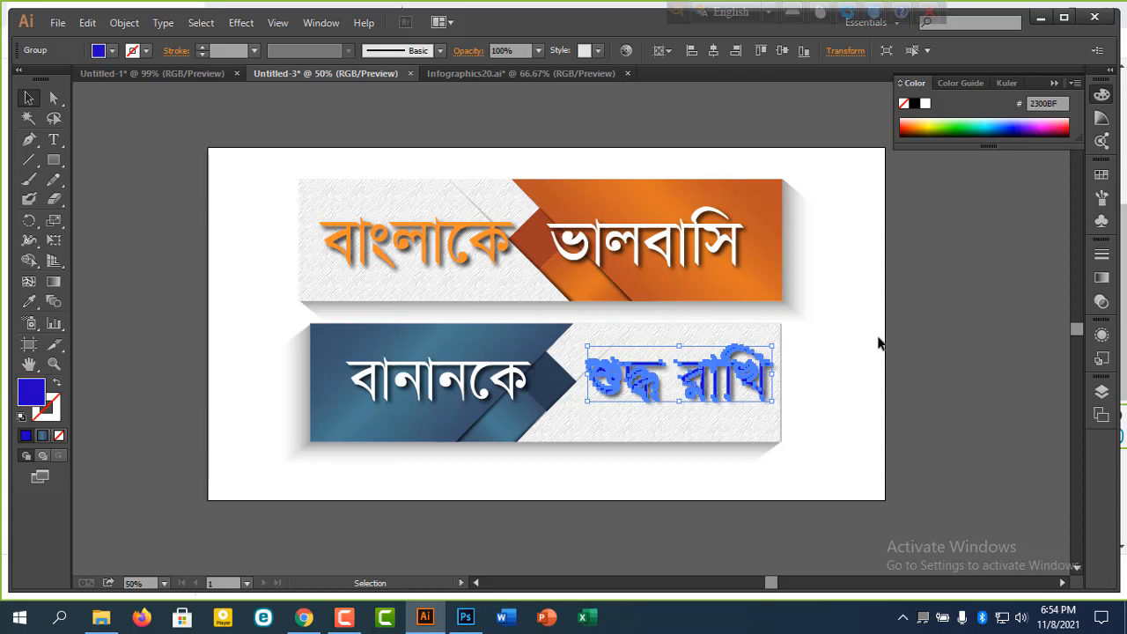
pyautogui.click(837, 368)
# Step: Recolour the word বাংলাকে on the upper banner dark red-orange (D43700)
pyautogui.click(475, 248)
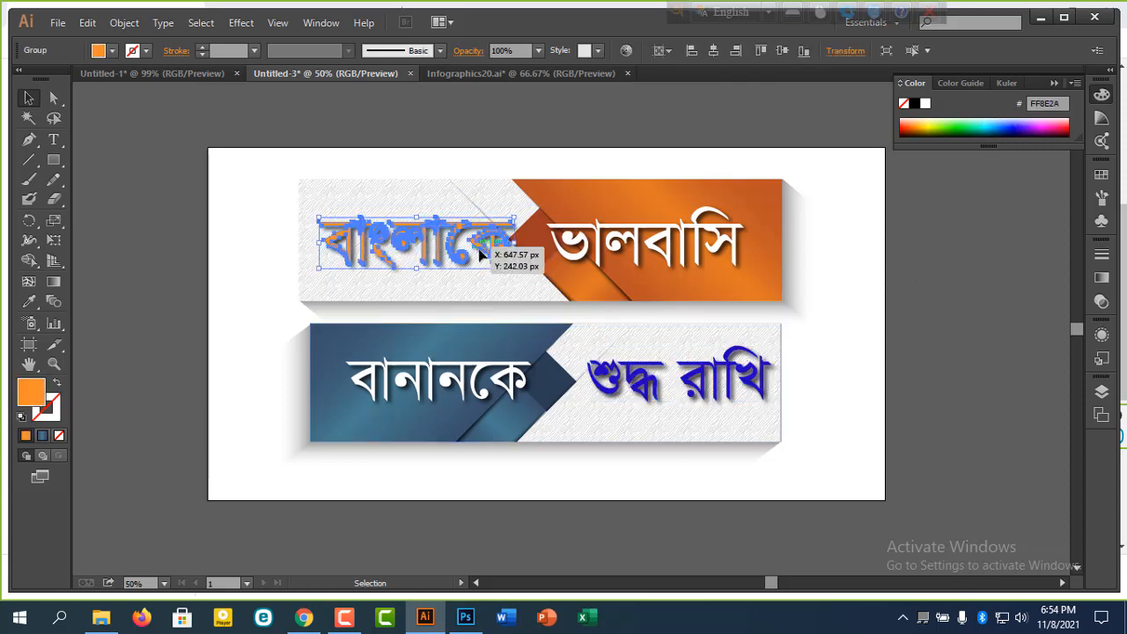
pyautogui.moveTo(921, 121); pyautogui.dragTo(914, 121)
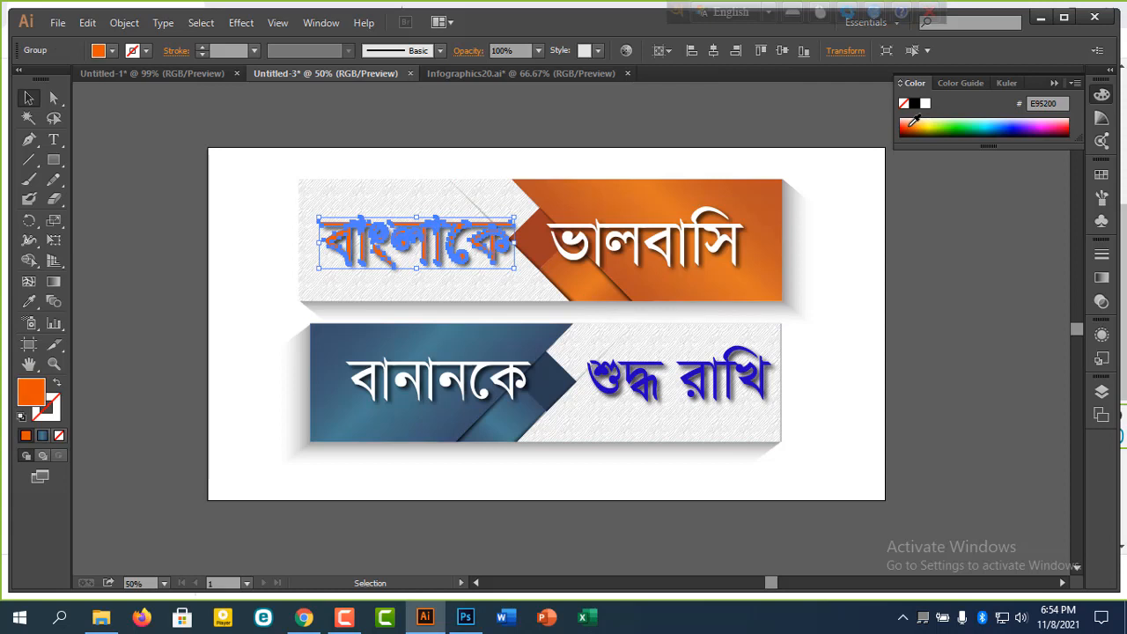
pyautogui.click(938, 240)
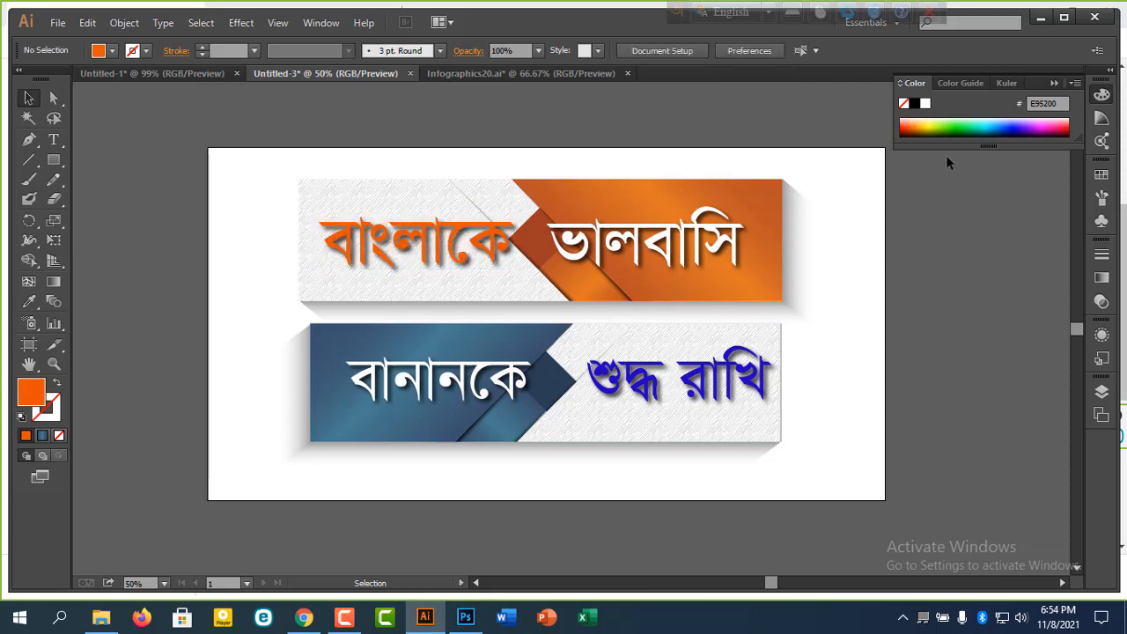
pyautogui.click(507, 255)
pyautogui.moveTo(926, 121); pyautogui.dragTo(911, 122)
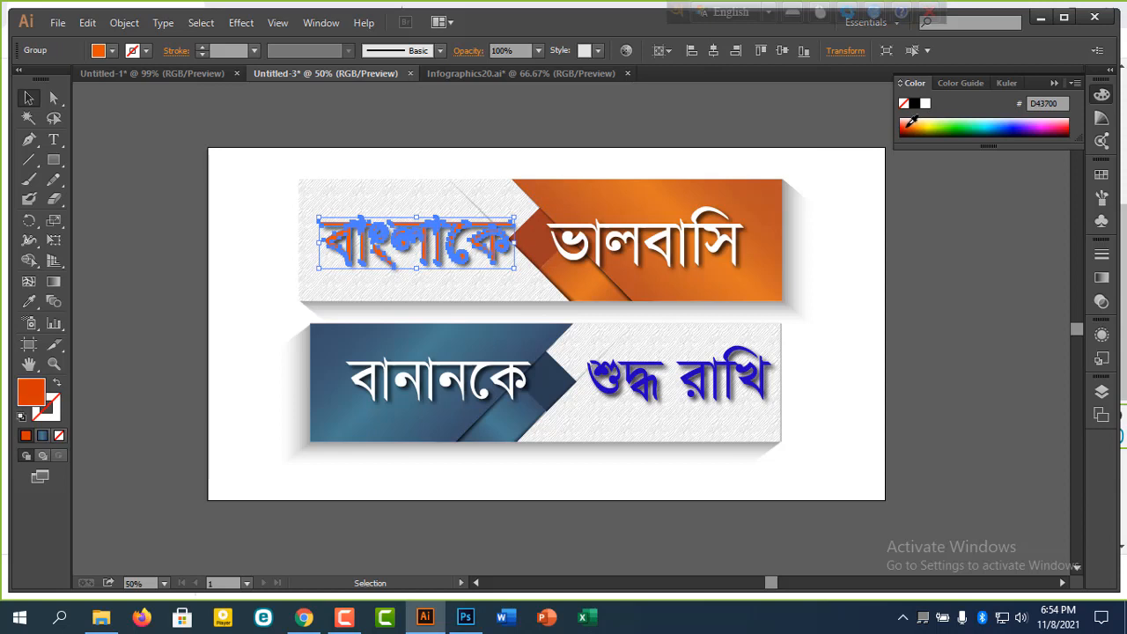
pyautogui.click(930, 301)
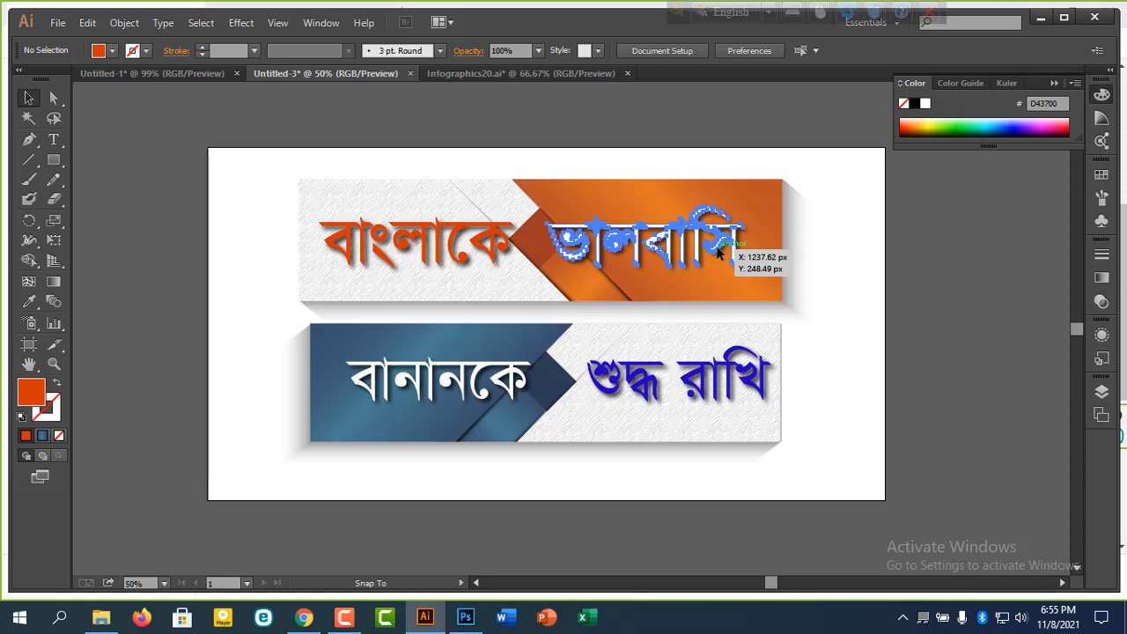
# Step: Stagger the words on the banners, moving বাংলাকে slightly up and ভালবাসি and শুদ্ধ রাখি down
pyautogui.moveTo(717, 253); pyautogui.dragTo(719, 249)
pyautogui.click(910, 259)
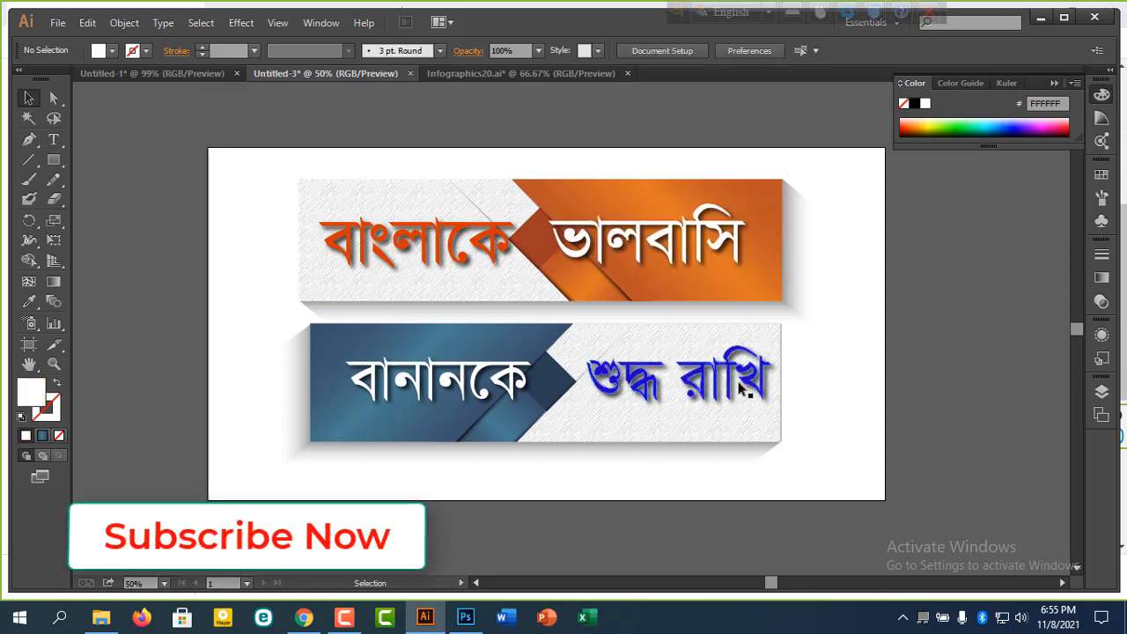
pyautogui.moveTo(739, 388); pyautogui.dragTo(727, 402)
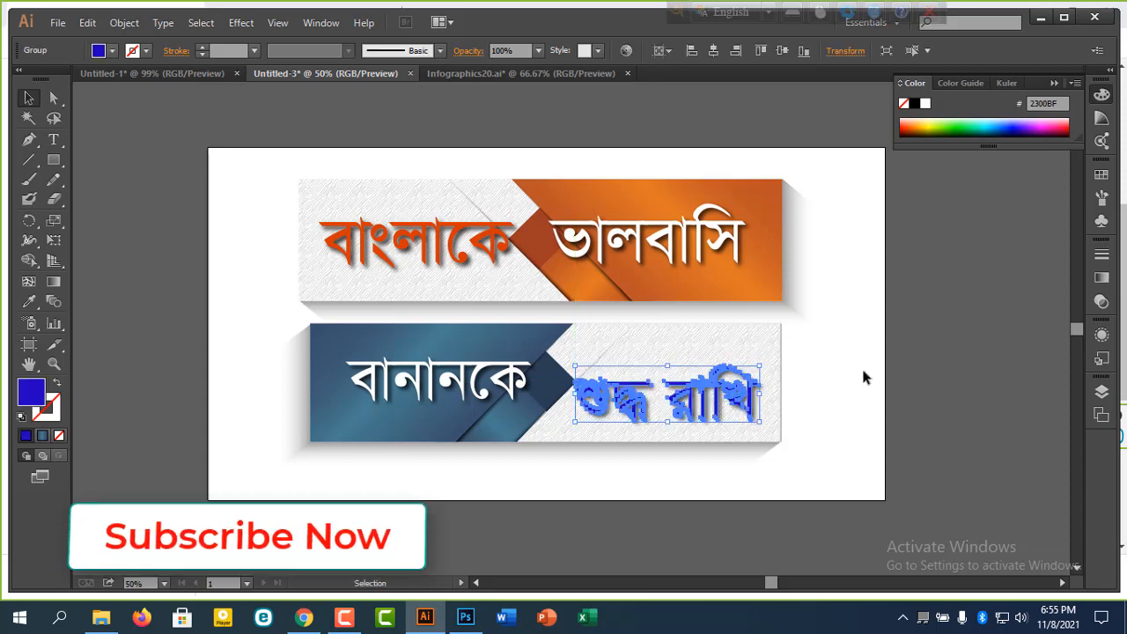
pyautogui.click(863, 376)
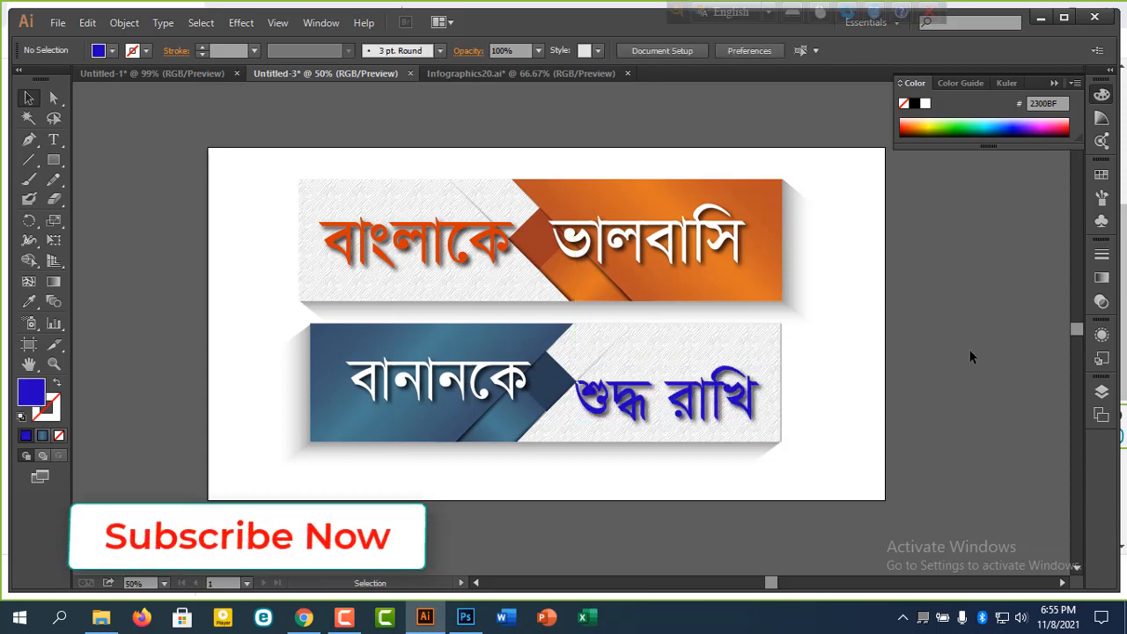
pyautogui.click(487, 253)
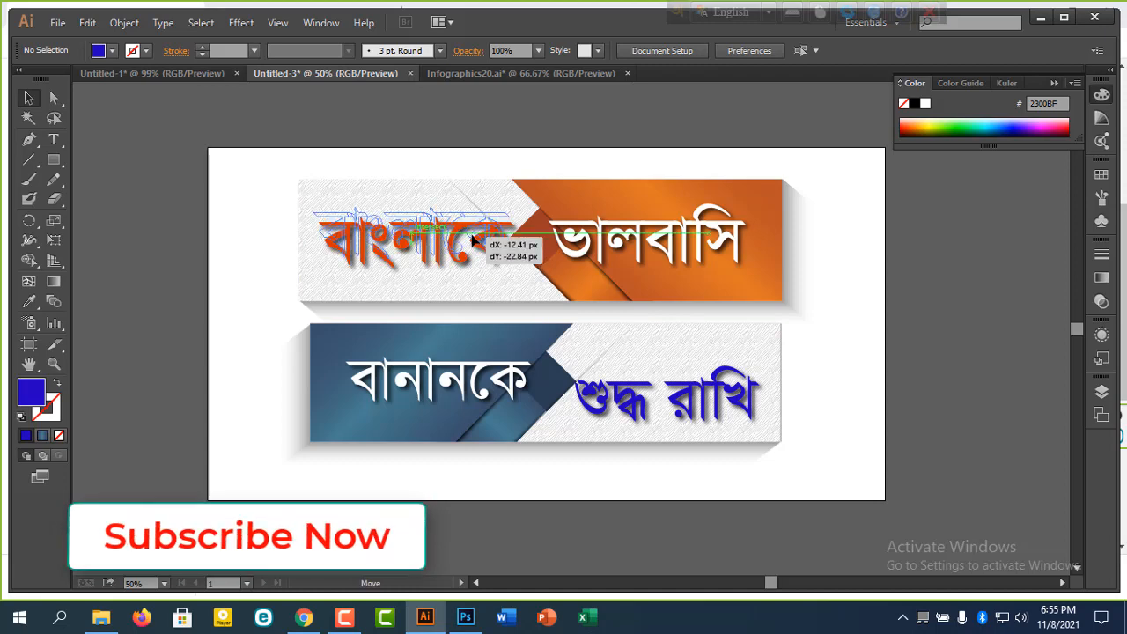
pyautogui.click(859, 297)
pyautogui.moveTo(686, 260); pyautogui.dragTo(691, 280)
pyautogui.click(944, 253)
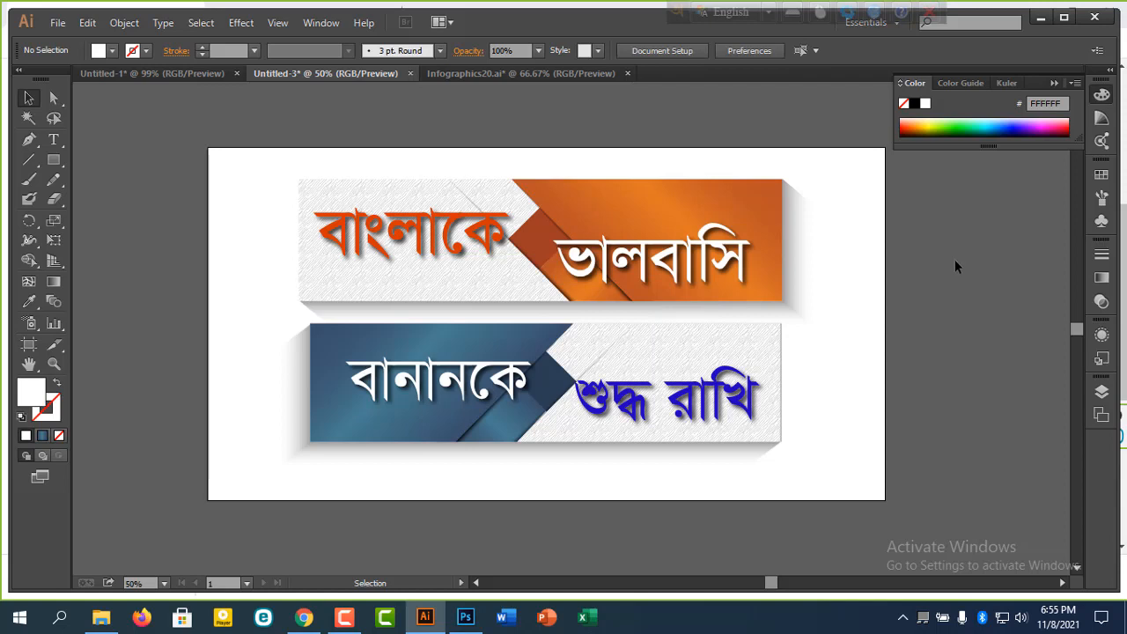
# Step: Recolour শুদ্ধ রাখি on the lower banner dark green (006A21)
pyautogui.moveTo(771, 469); pyautogui.dragTo(276, 347)
pyautogui.click(1001, 121)
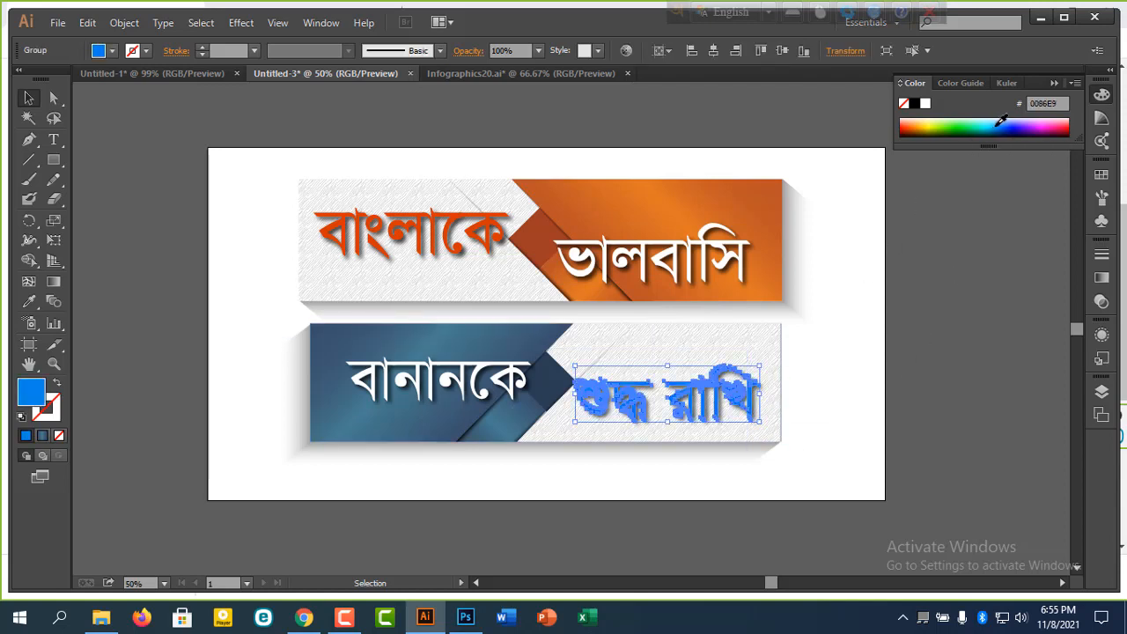
pyautogui.moveTo(1001, 121); pyautogui.dragTo(969, 126)
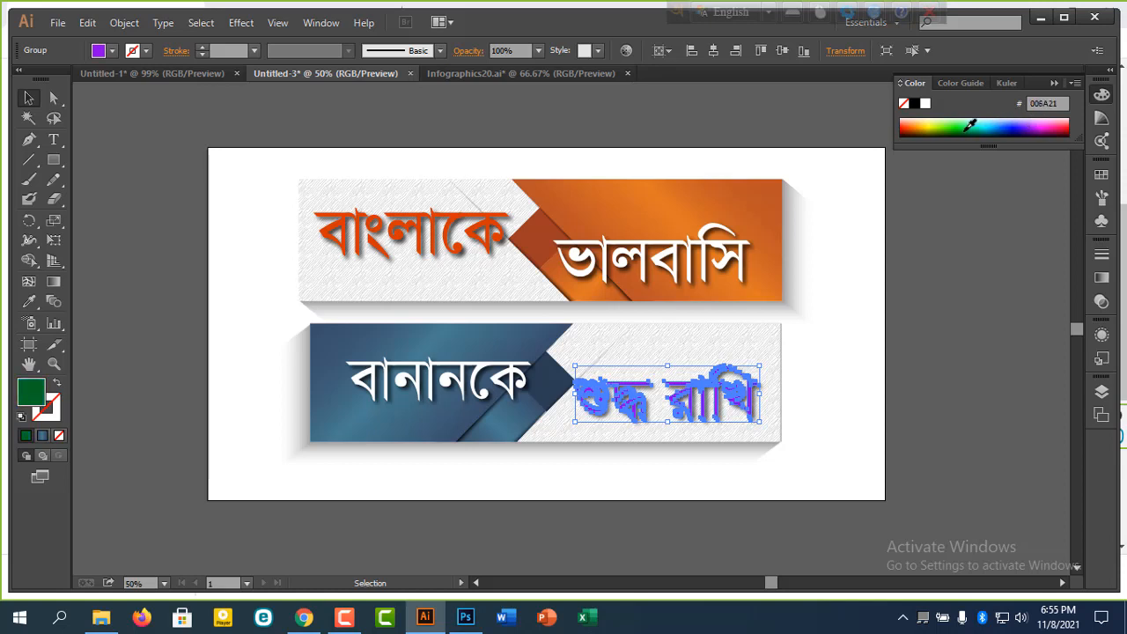
pyautogui.click(890, 337)
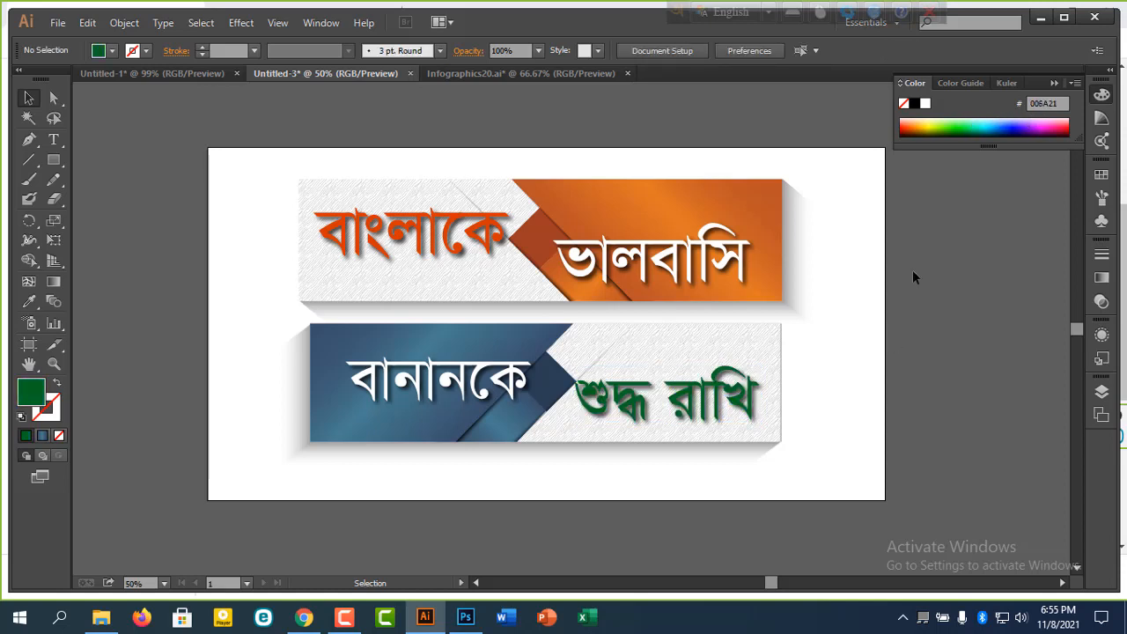
# Step: Draw a dark green rectangle covering the whole artboard and delete it again
pyautogui.click(56, 161)
pyautogui.moveTo(208, 149); pyautogui.dragTo(883, 499)
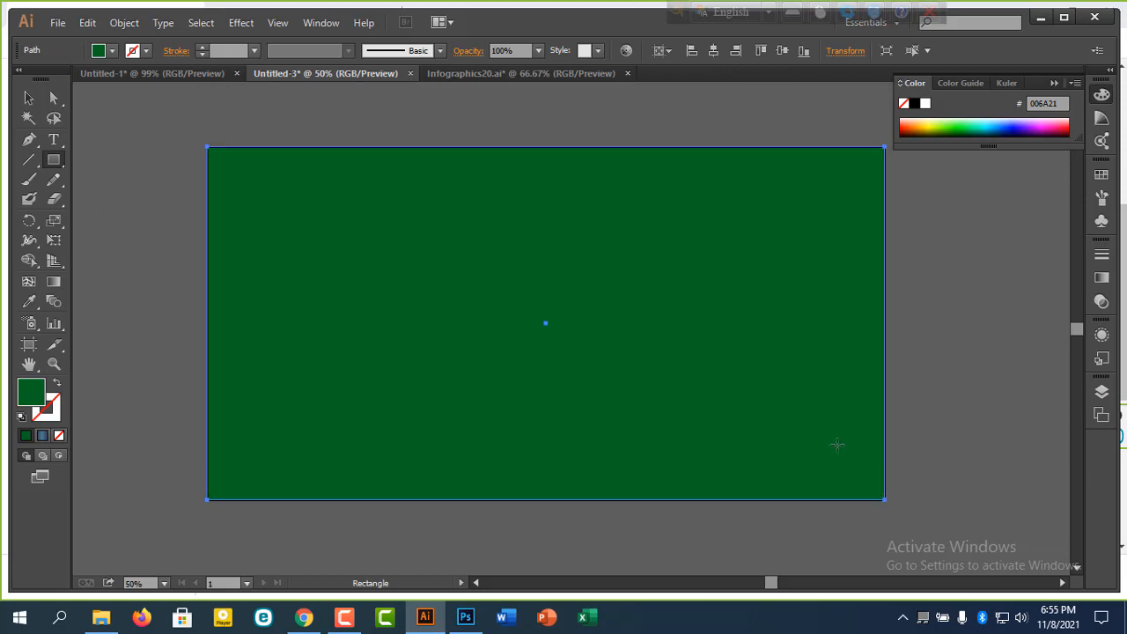
pyautogui.press('v')
pyautogui.press('Delete')
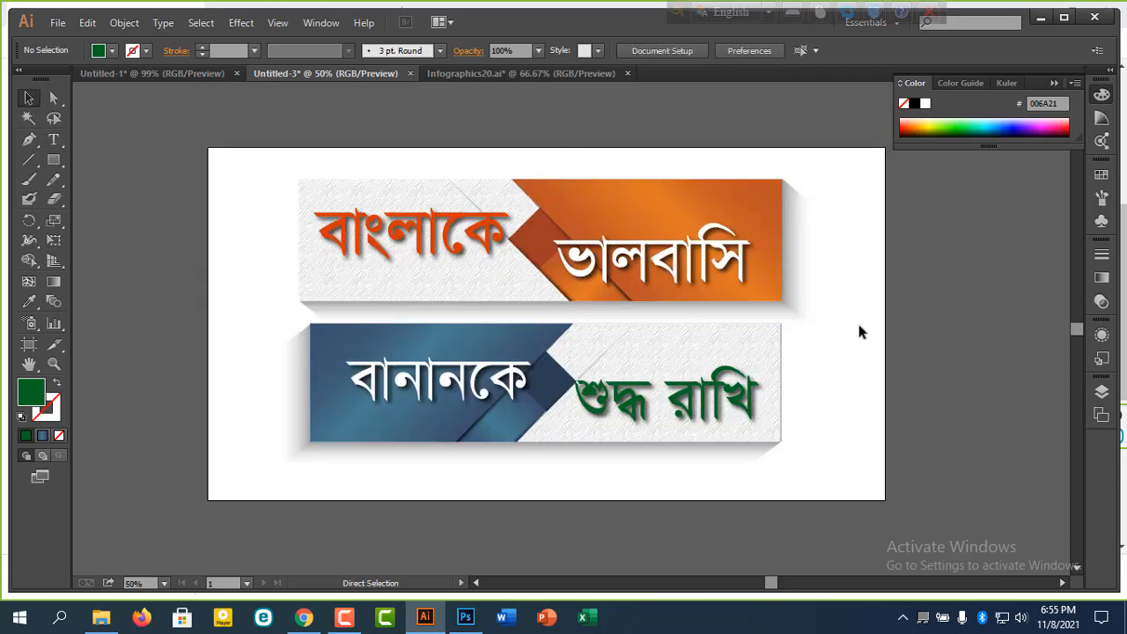
# Step: Save the design as Untitled-3 in Adobe Illustrator (*.AI) format
pyautogui.hotkey('ctrl', 's')
pyautogui.scroll(3, 66, 167)
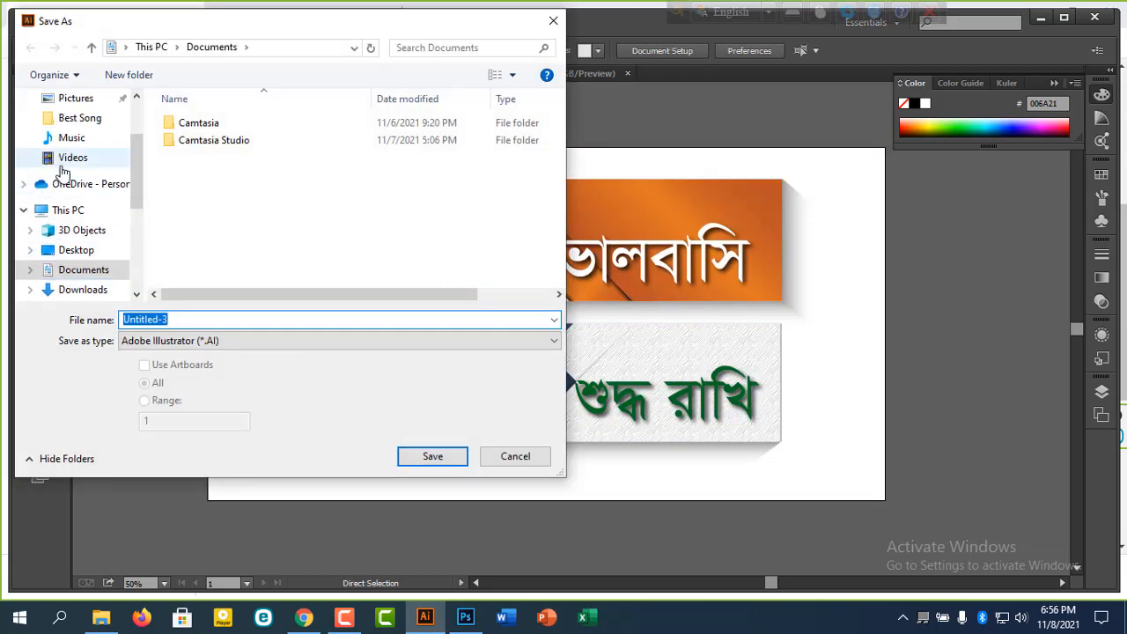
pyautogui.click(78, 131)
pyautogui.click(433, 455)
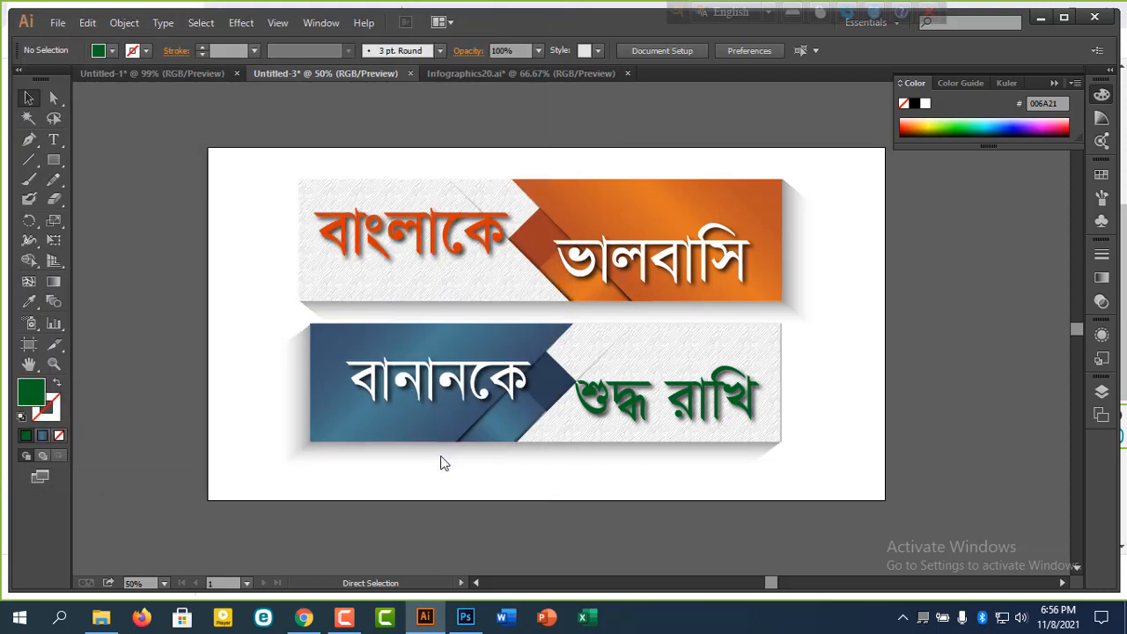
pyautogui.click(647, 539)
# Step: Switch to Chrome and search the free vectors on All-free-download.com for "banners bg"
pyautogui.click(302, 621)
pyautogui.scroll(5, 564, 308)
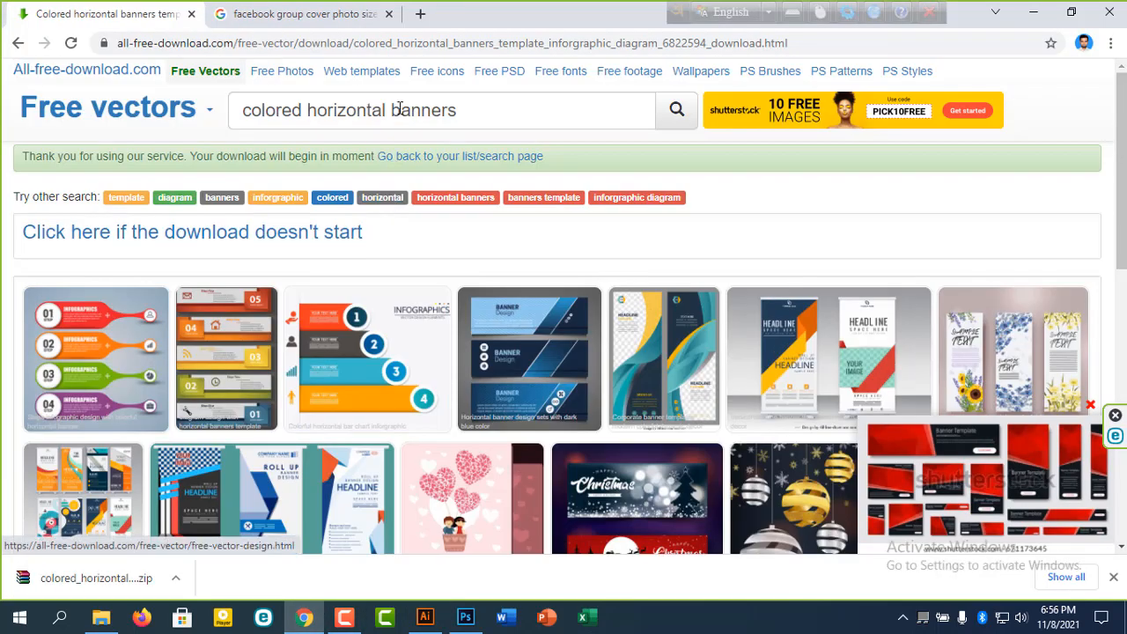
pyautogui.click(485, 111)
pyautogui.moveTo(126, 112)
pyautogui.moveTo(387, 111); pyautogui.dragTo(221, 140)
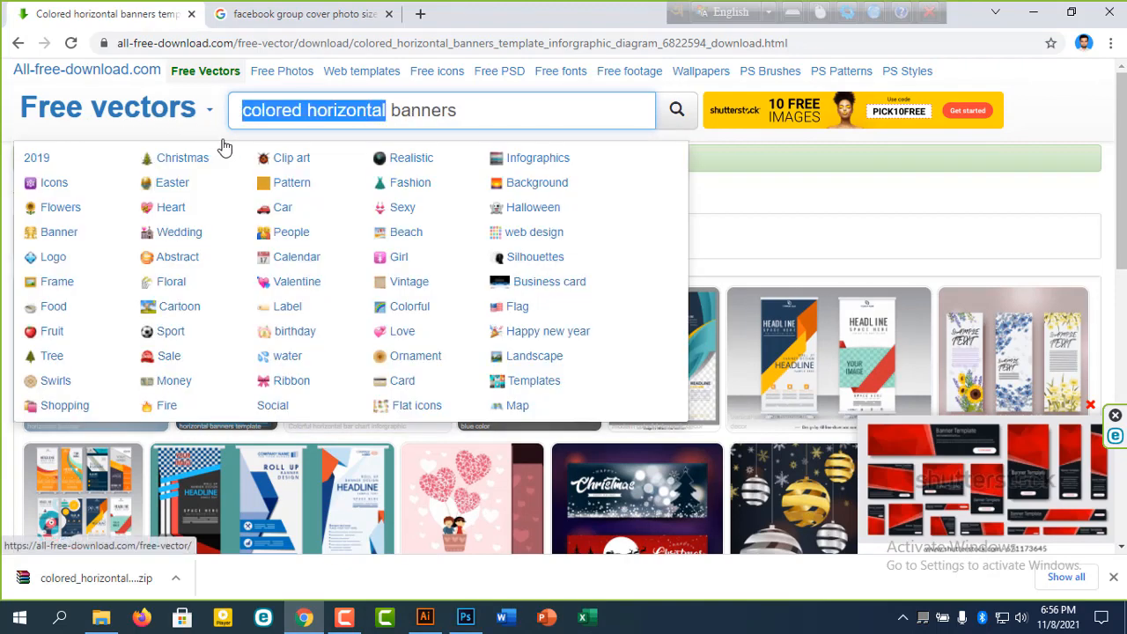
pyautogui.press('BackSpace')
pyautogui.press('Delete')
pyautogui.click(377, 117)
pyautogui.write('bg')
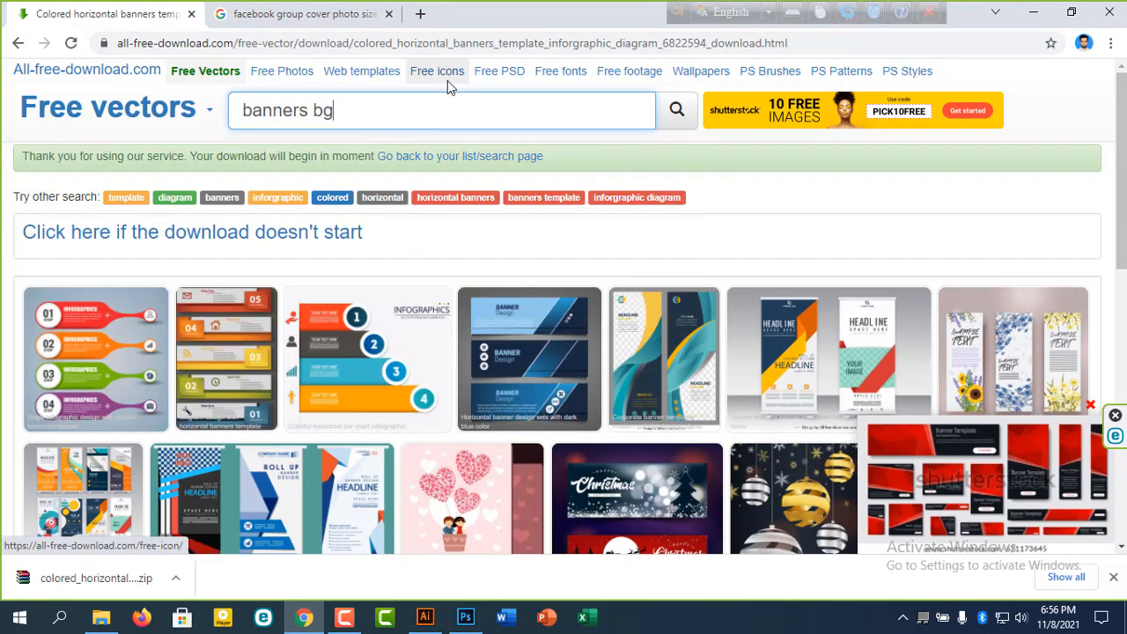
pyautogui.press('Return')
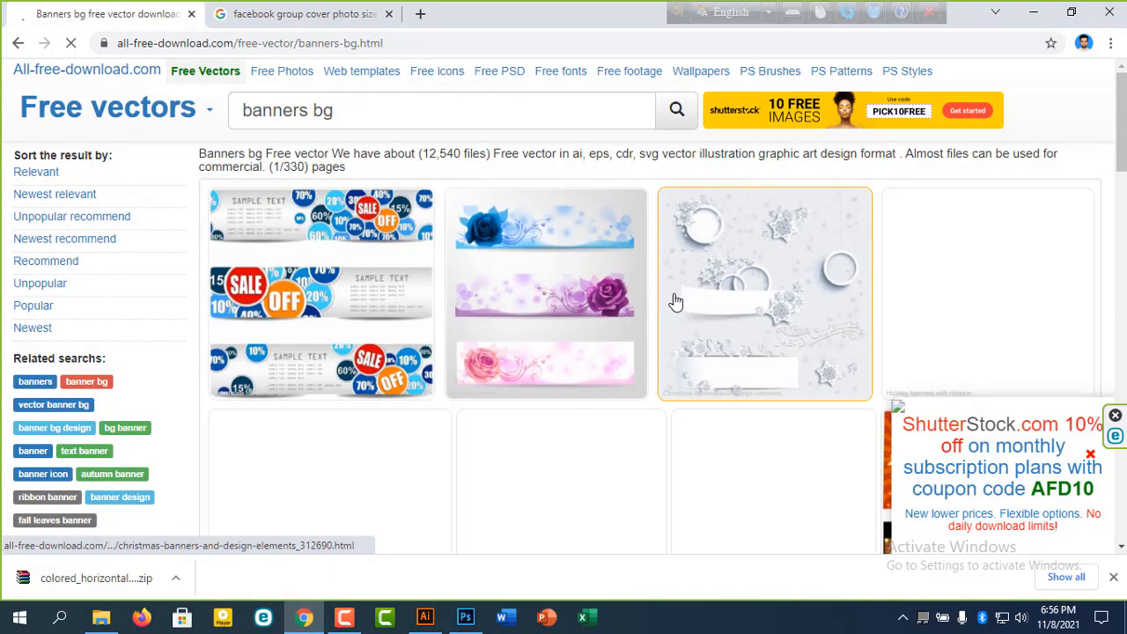
# Step: Browse the banner background results for suitable vector designs
pyautogui.scroll(-3, 698, 311)
pyautogui.scroll(3, 698, 311)
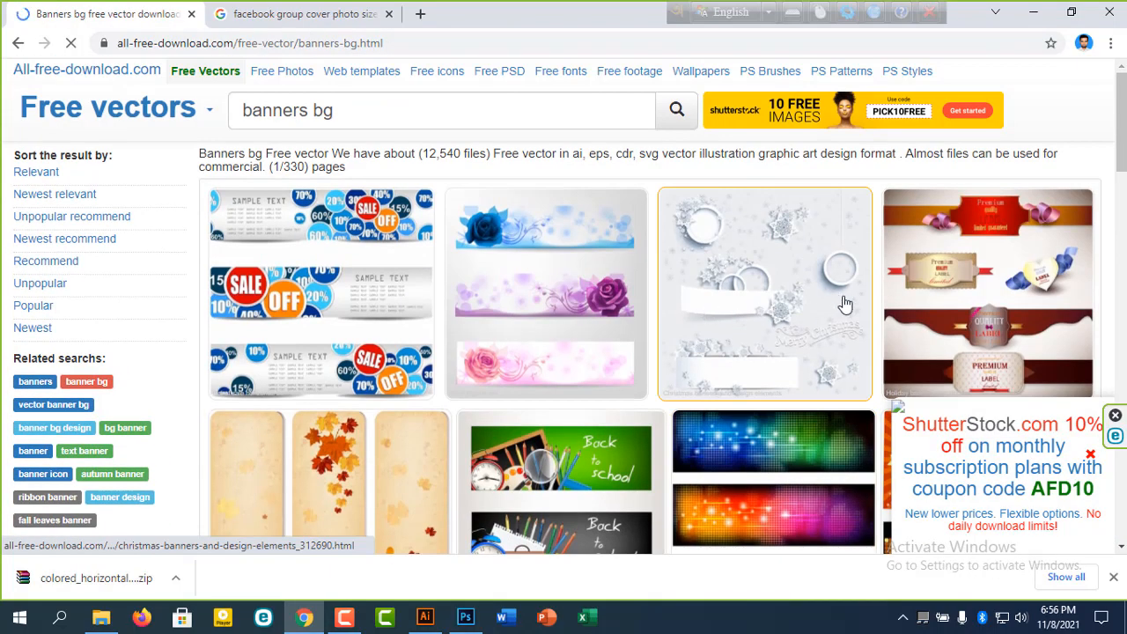
pyautogui.scroll(-10, 844, 304)
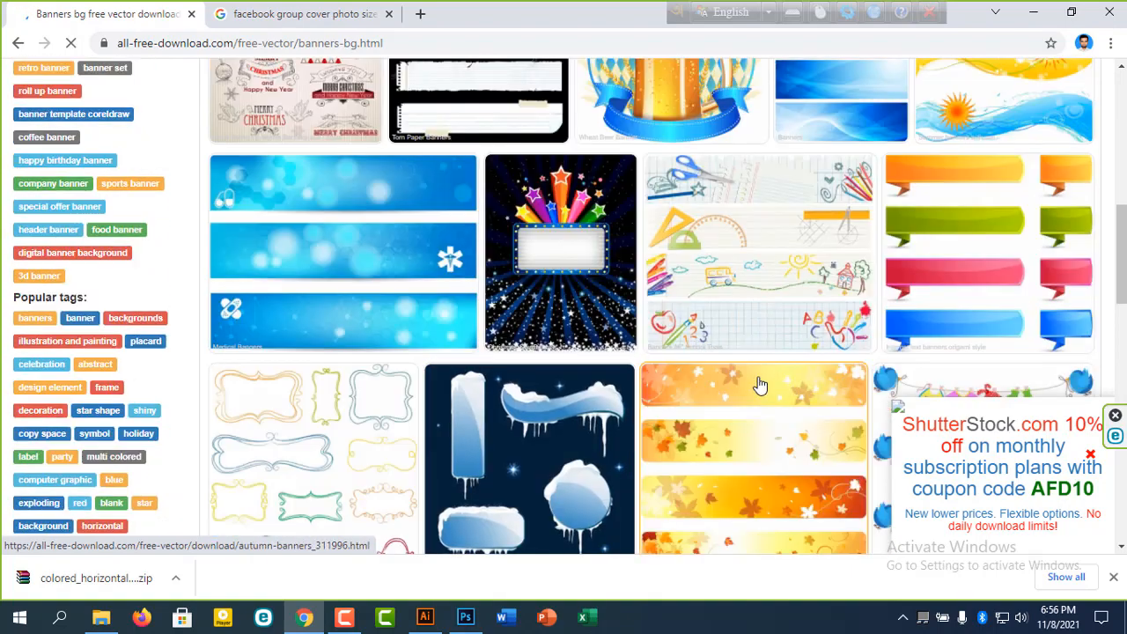
pyautogui.scroll(2, 760, 385)
pyautogui.scroll(-8, 758, 384)
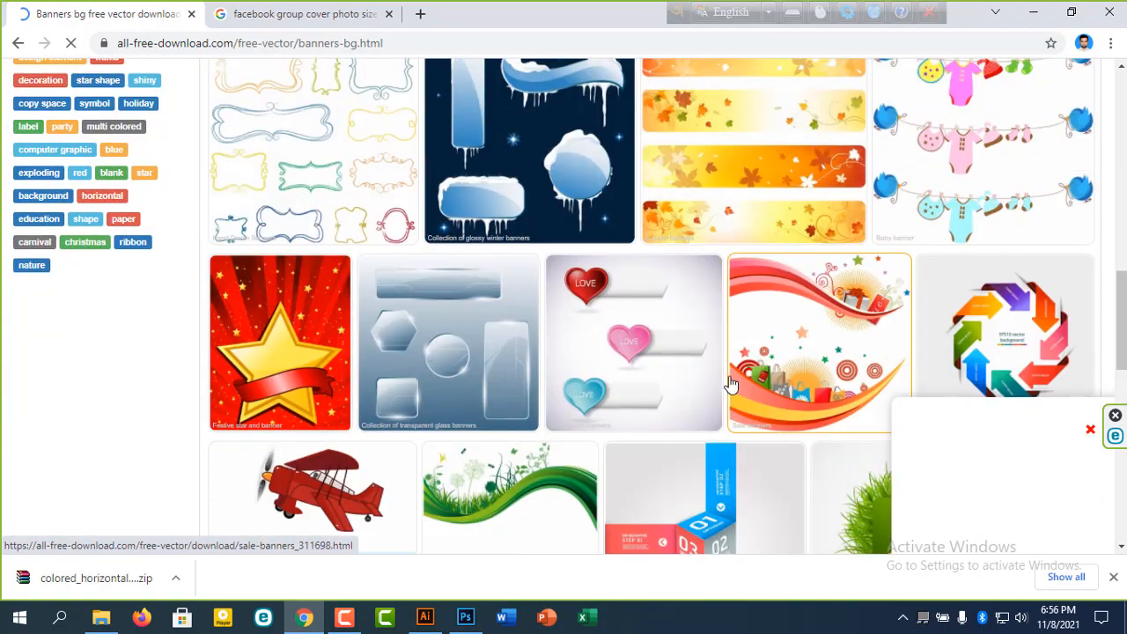
pyautogui.scroll(-4, 790, 354)
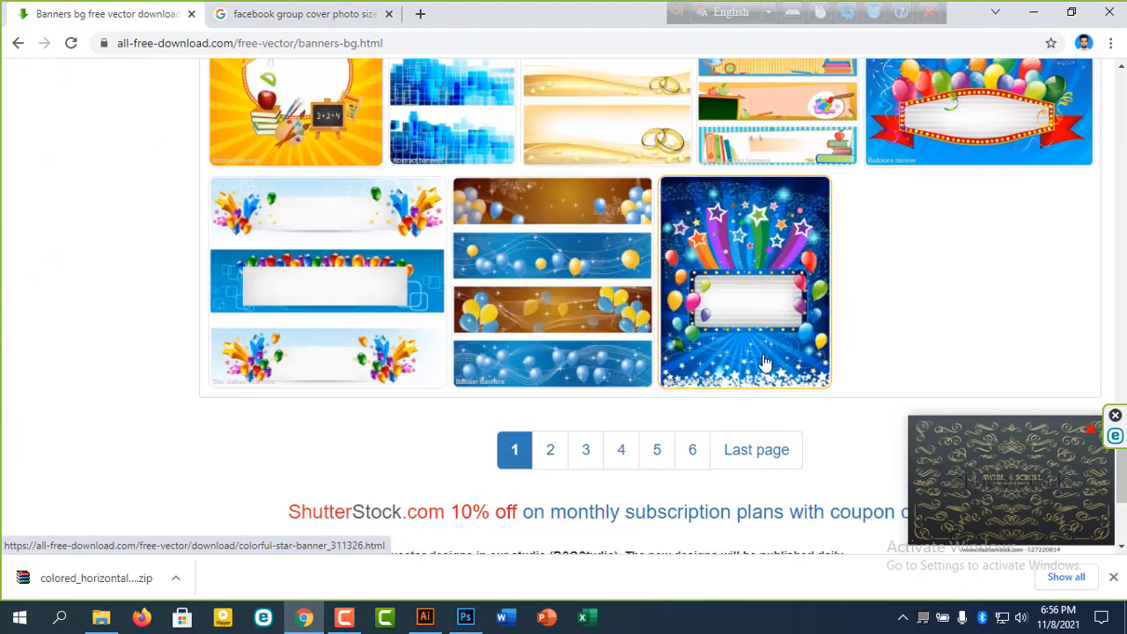
pyautogui.scroll(8, 655, 398)
pyautogui.scroll(15, 656, 399)
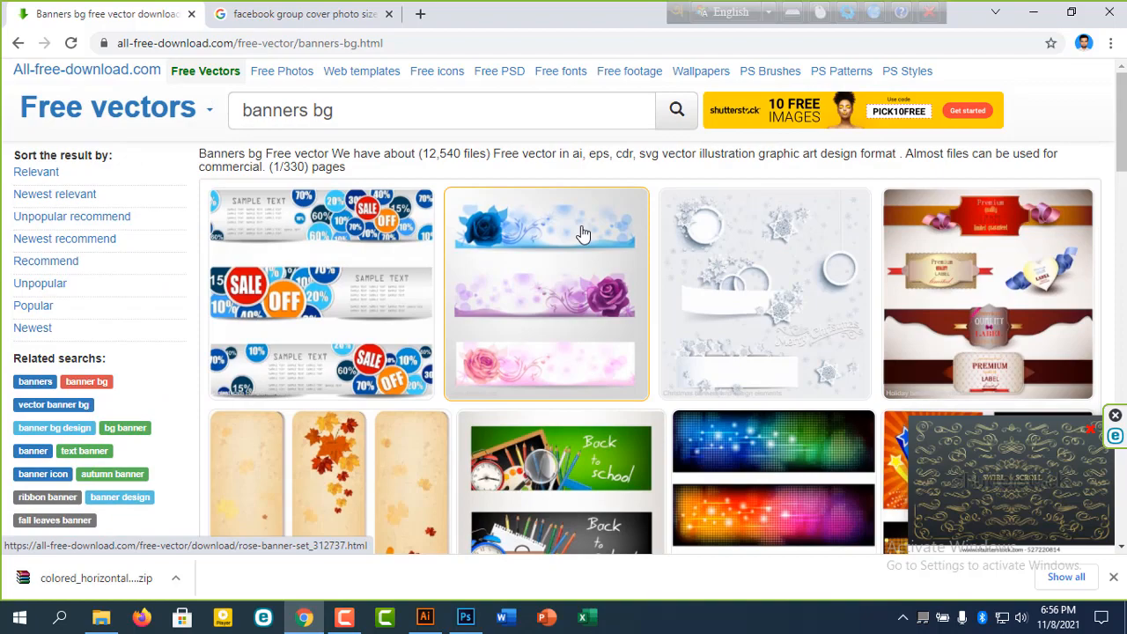
pyautogui.scroll(-6, 804, 327)
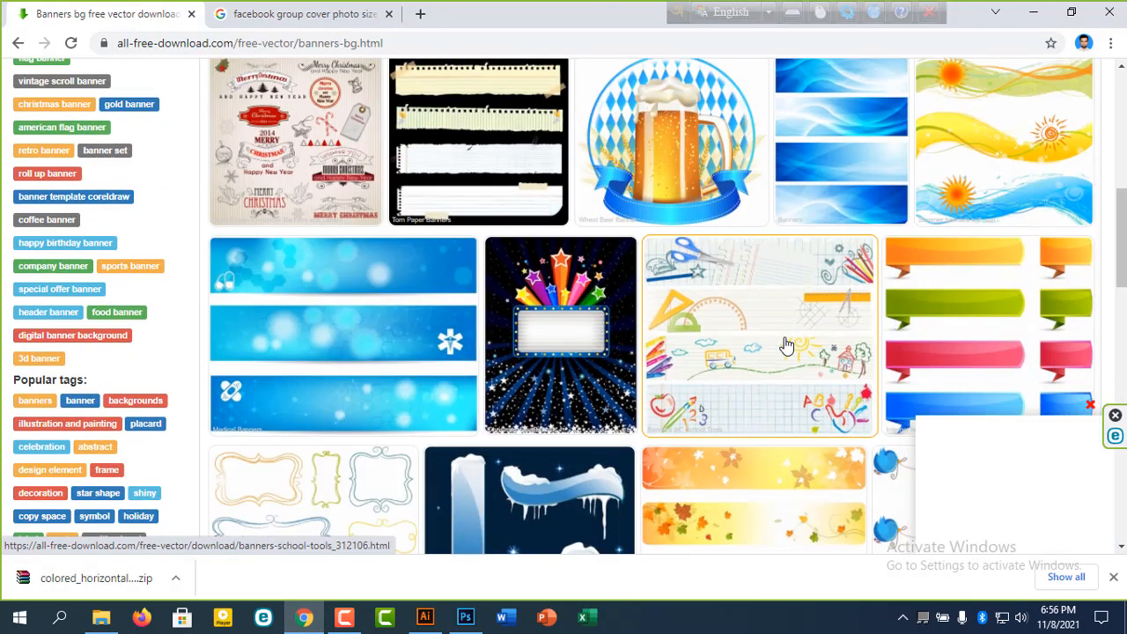
# Step: Look through the rest of the banner results page, then return to the banner design in Illustrator
pyautogui.scroll(-5, 780, 372)
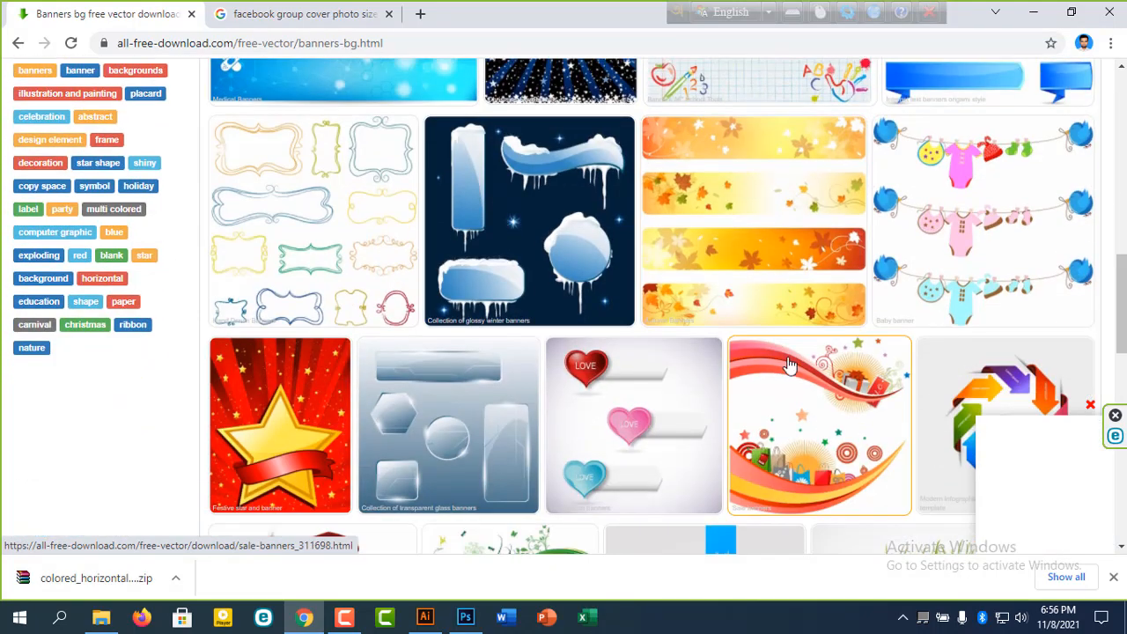
pyautogui.scroll(-5, 789, 363)
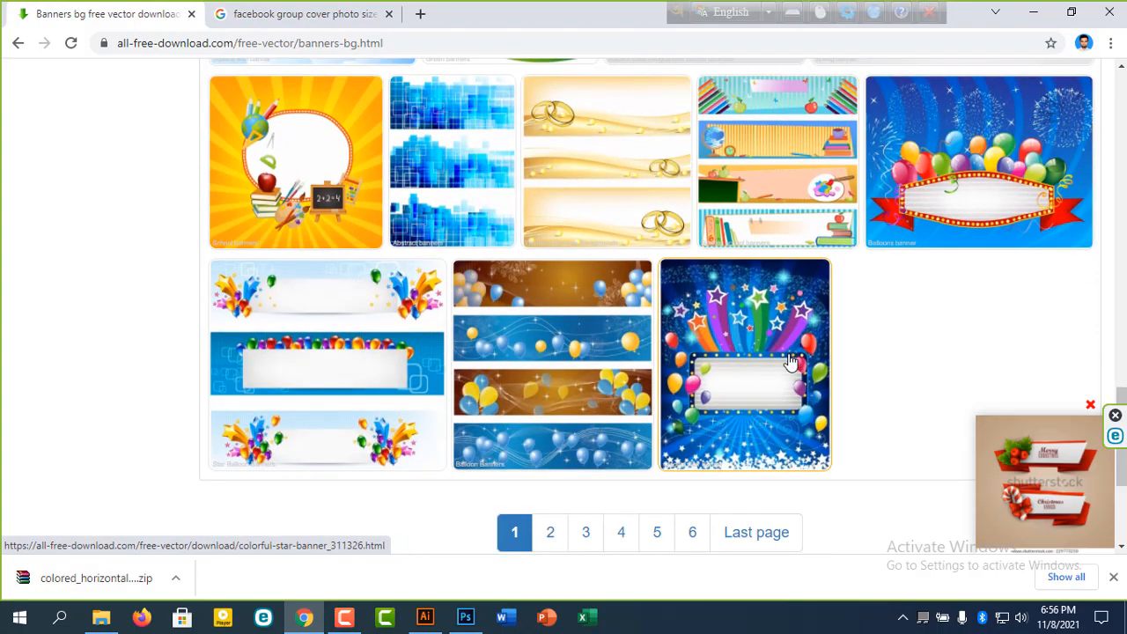
pyautogui.scroll(3, 788, 360)
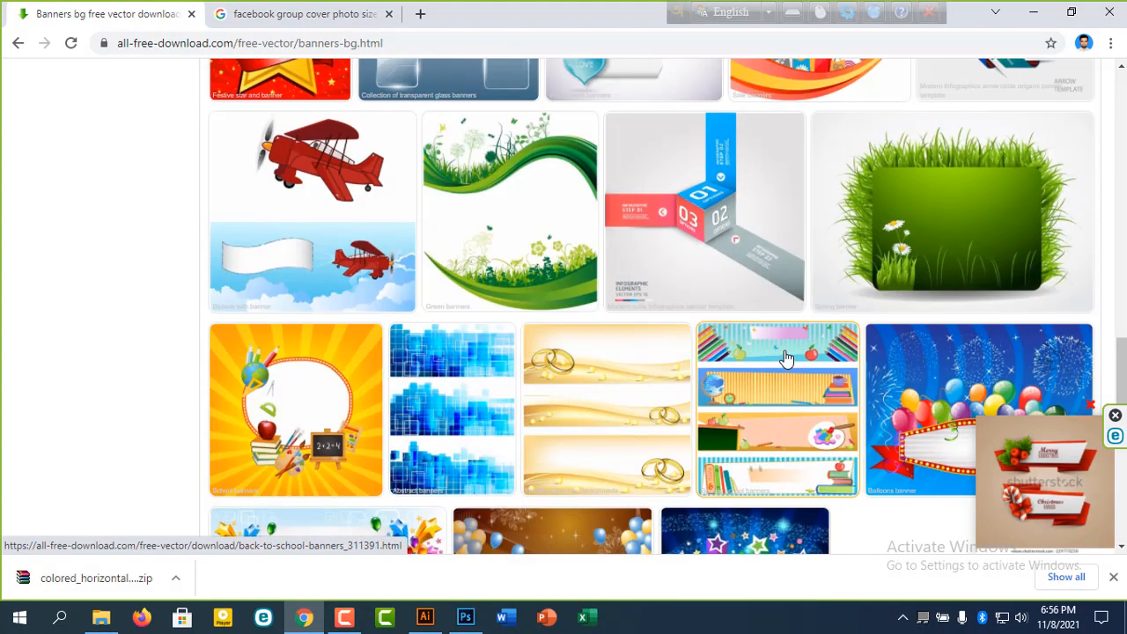
pyautogui.click(1032, 12)
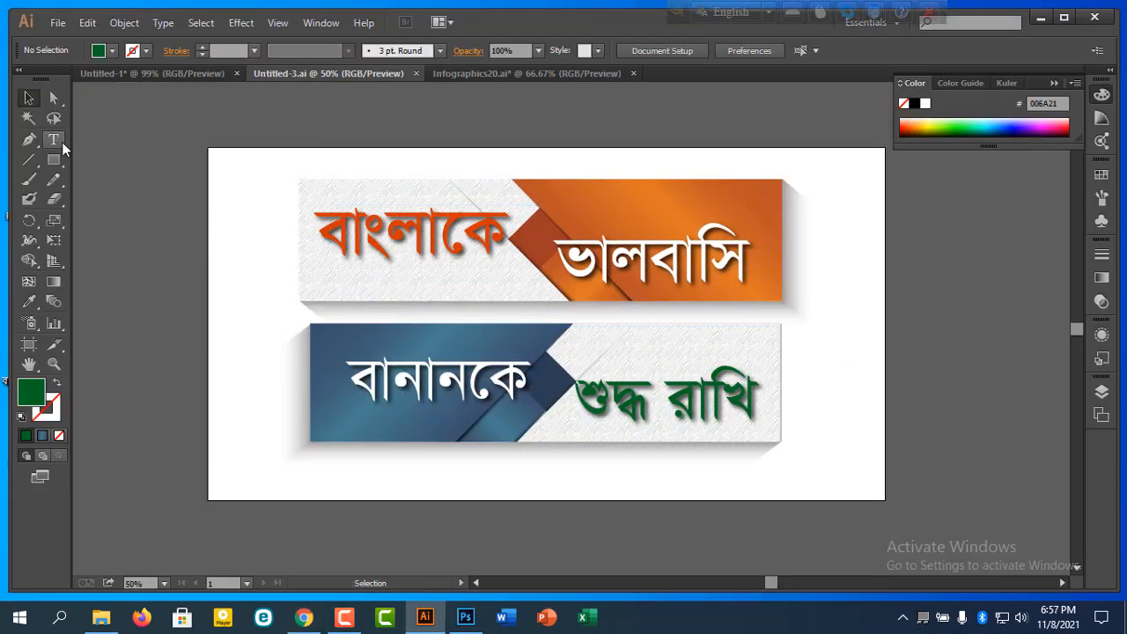
# Step: Draw a dark green rectangle covering the whole artboard and send it to the back behind both banners
pyautogui.click(54, 159)
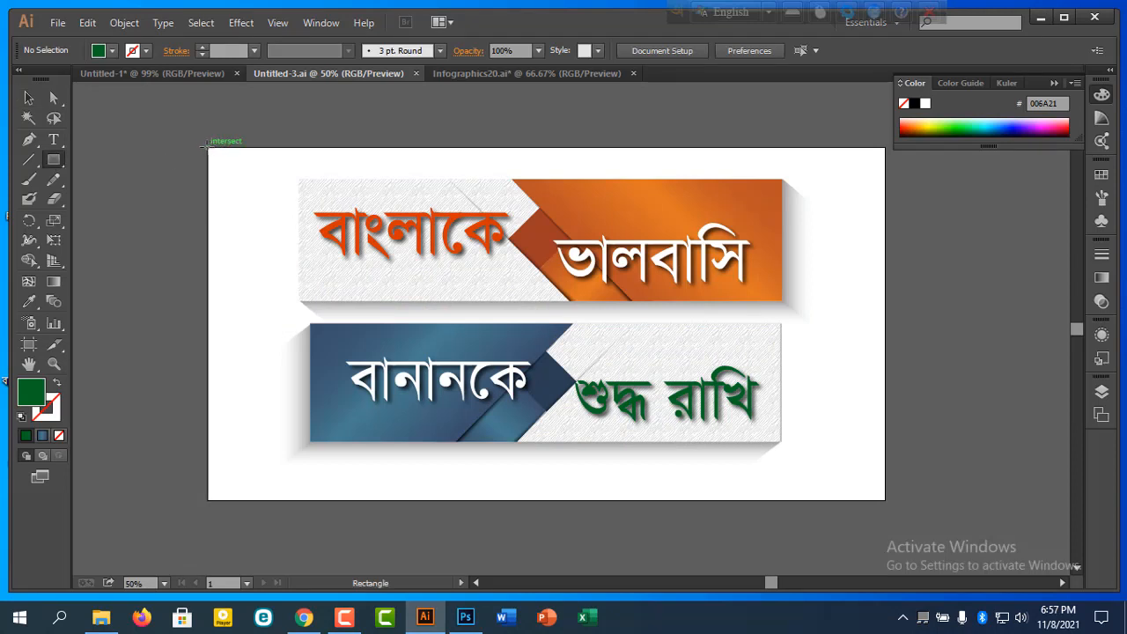
pyautogui.moveTo(208, 147); pyautogui.dragTo(884, 499)
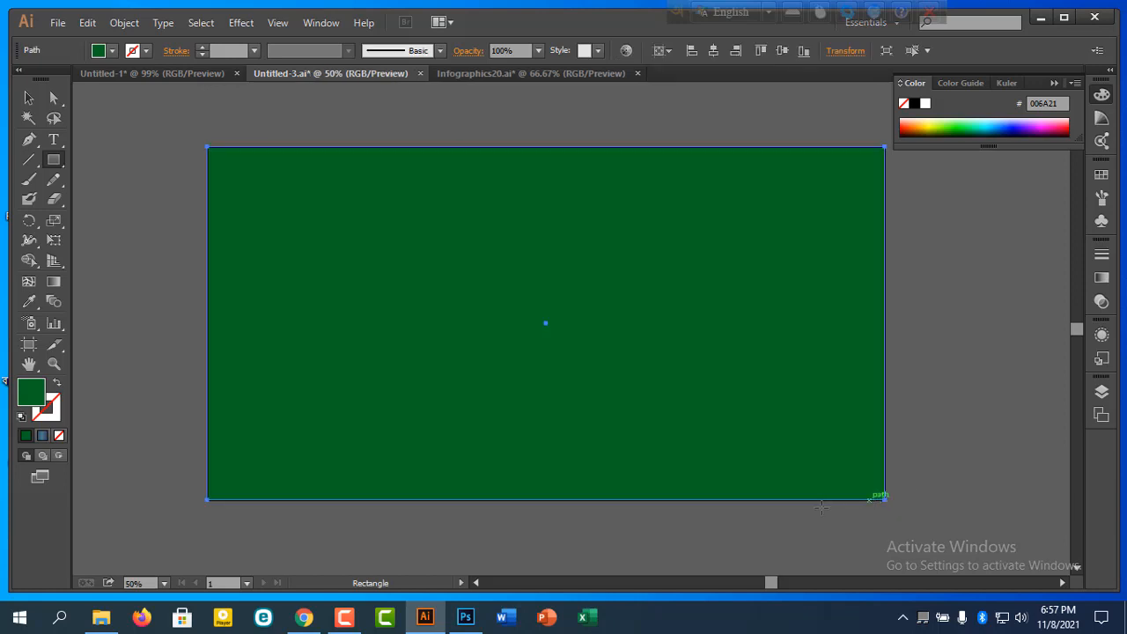
pyautogui.click(28, 98)
pyautogui.rightClick(296, 315)
pyautogui.moveTo(379, 544)
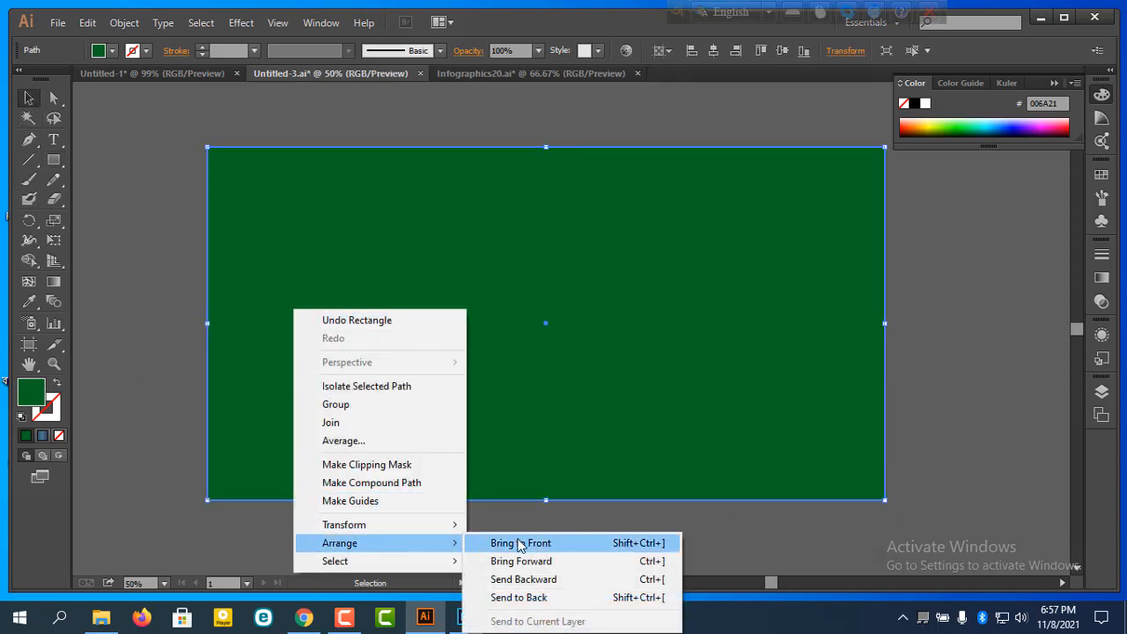
pyautogui.click(558, 597)
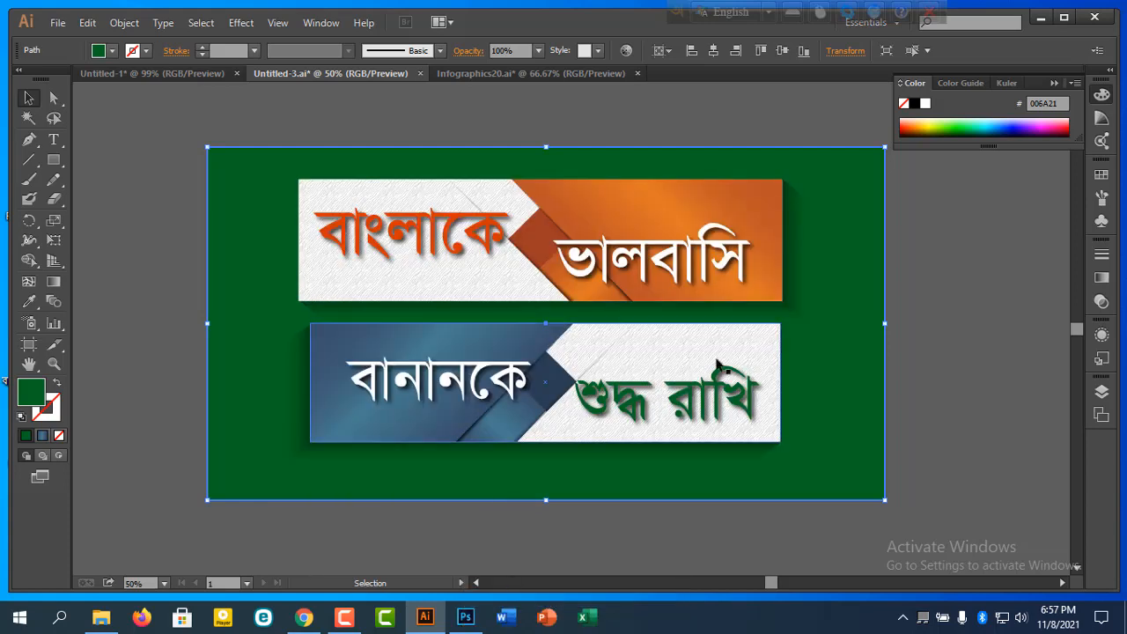
# Step: Change the background rectangle's fill to pale yellow FBFF7F
pyautogui.click(910, 352)
pyautogui.click(835, 348)
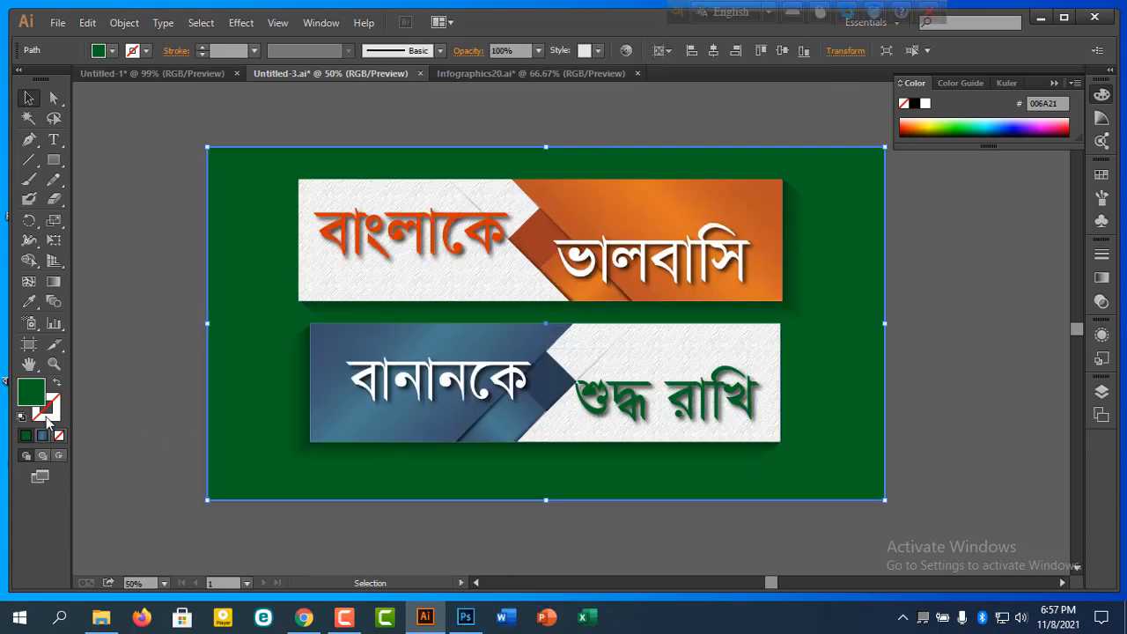
pyautogui.click(918, 120)
pyautogui.moveTo(918, 119); pyautogui.dragTo(925, 117)
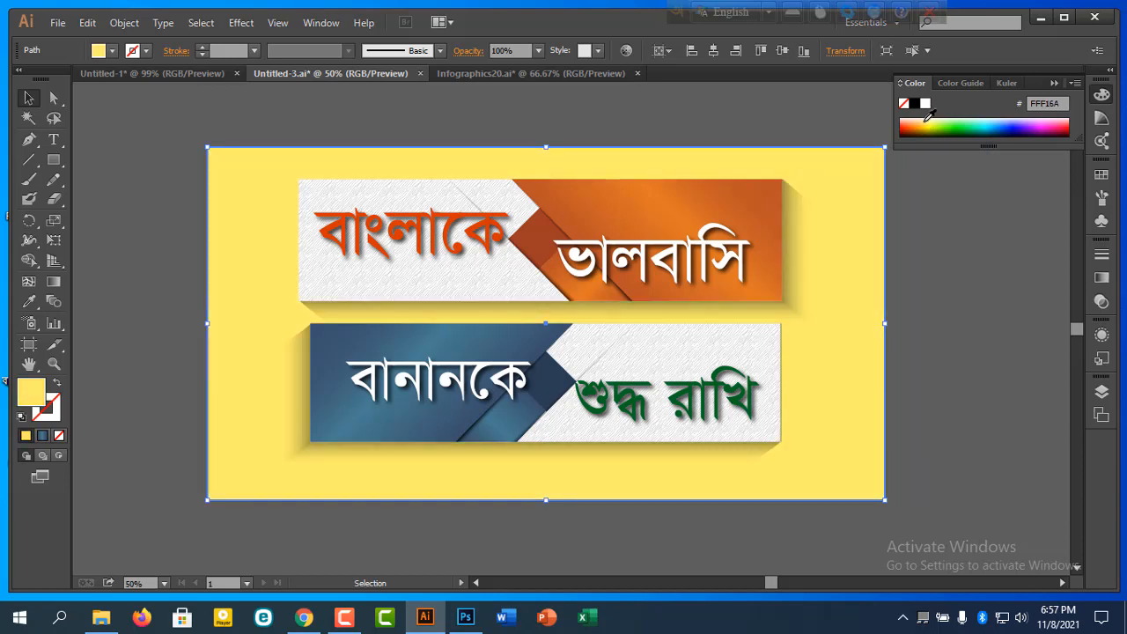
pyautogui.moveTo(926, 114); pyautogui.dragTo(936, 110)
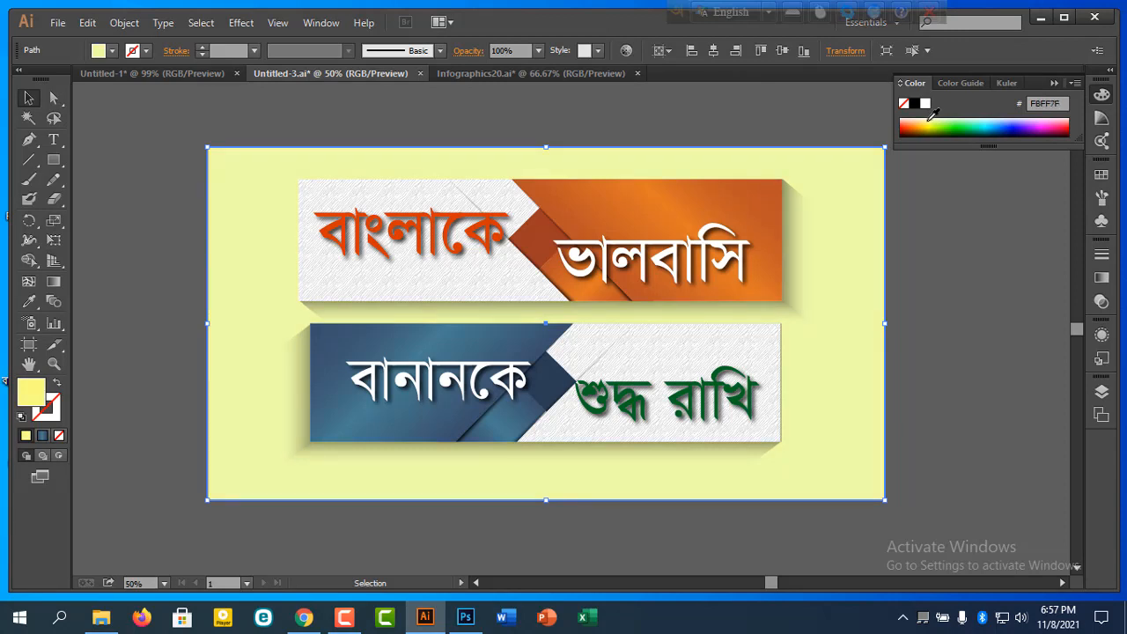
pyautogui.click(964, 285)
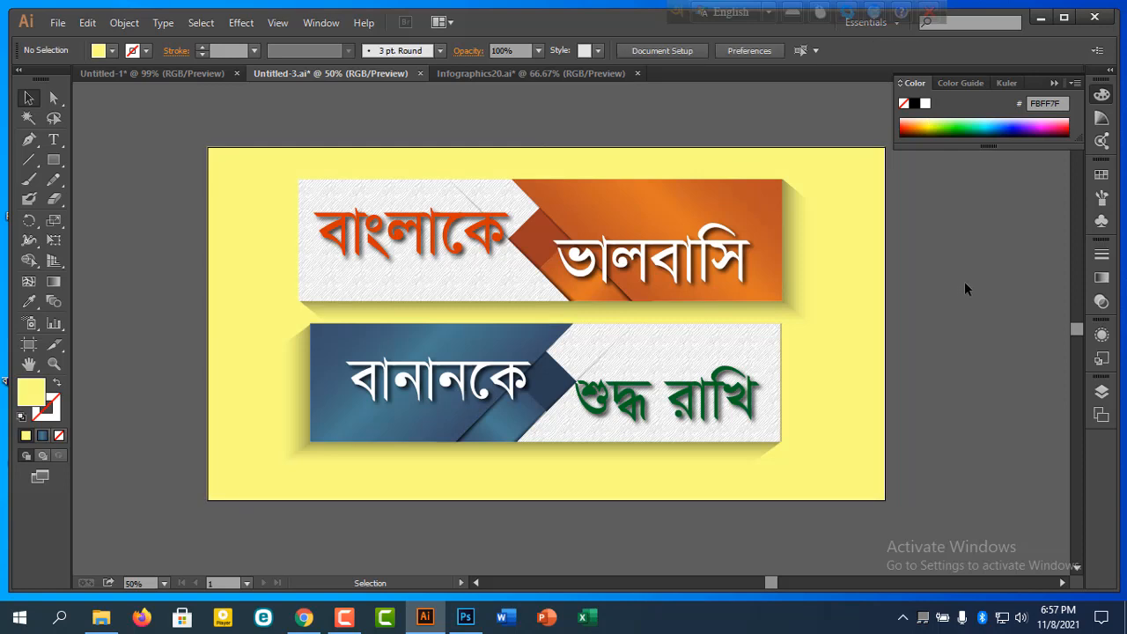
pyautogui.click(871, 282)
pyautogui.click(993, 259)
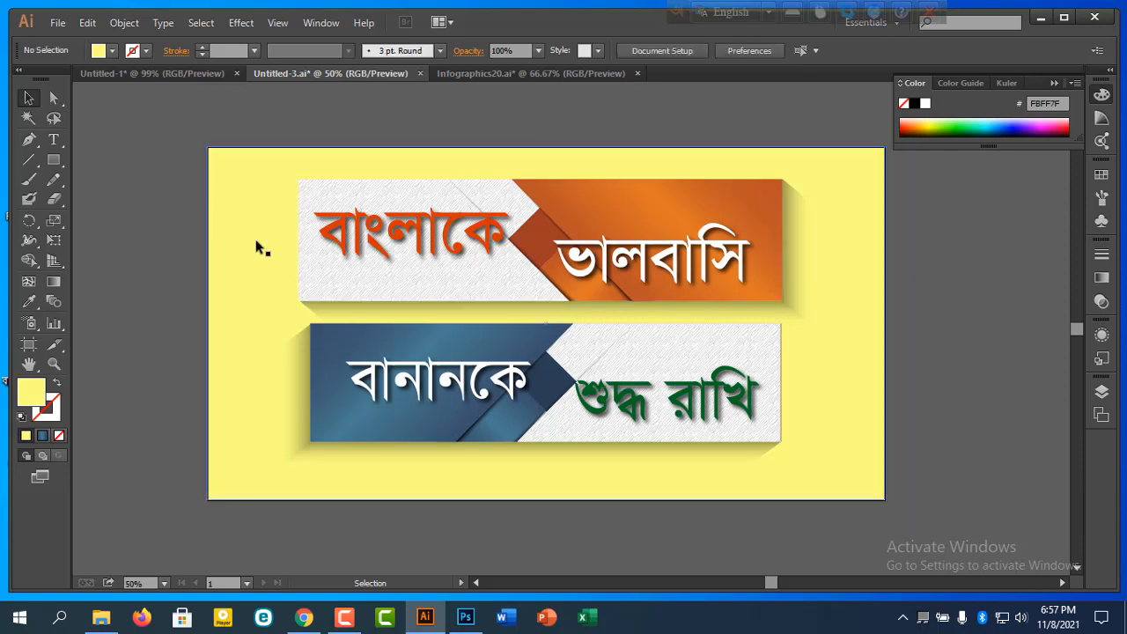
# Step: Draw a steep diagonal line across the artboard's left edge and give it a white 2 pt stroke
pyautogui.click(30, 162)
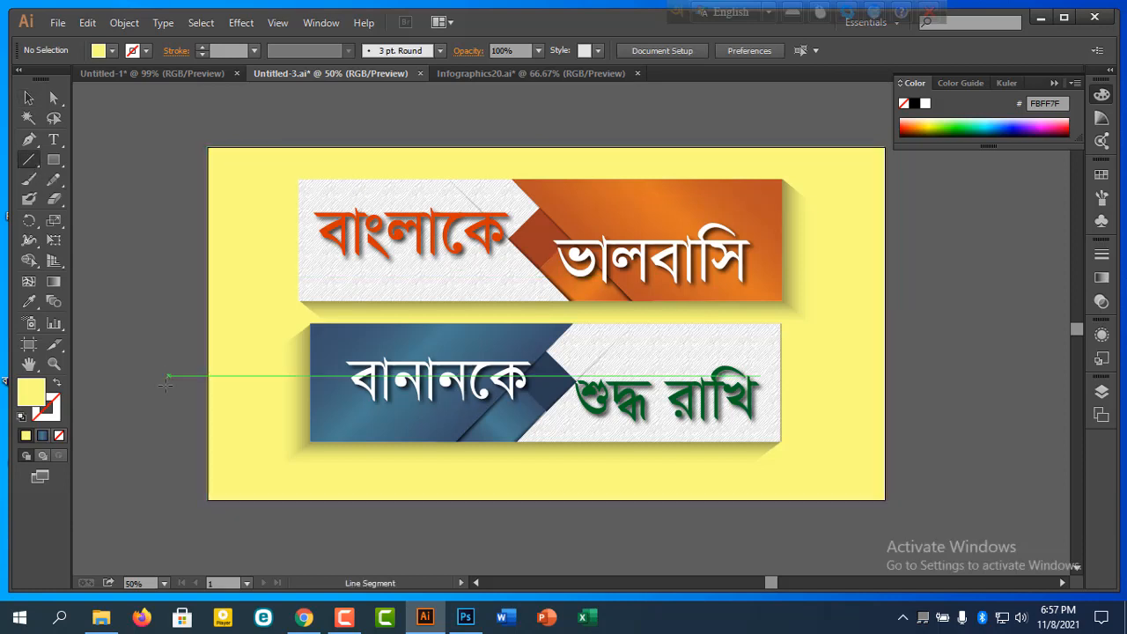
pyautogui.moveTo(176, 528); pyautogui.dragTo(323, 99)
pyautogui.click(28, 97)
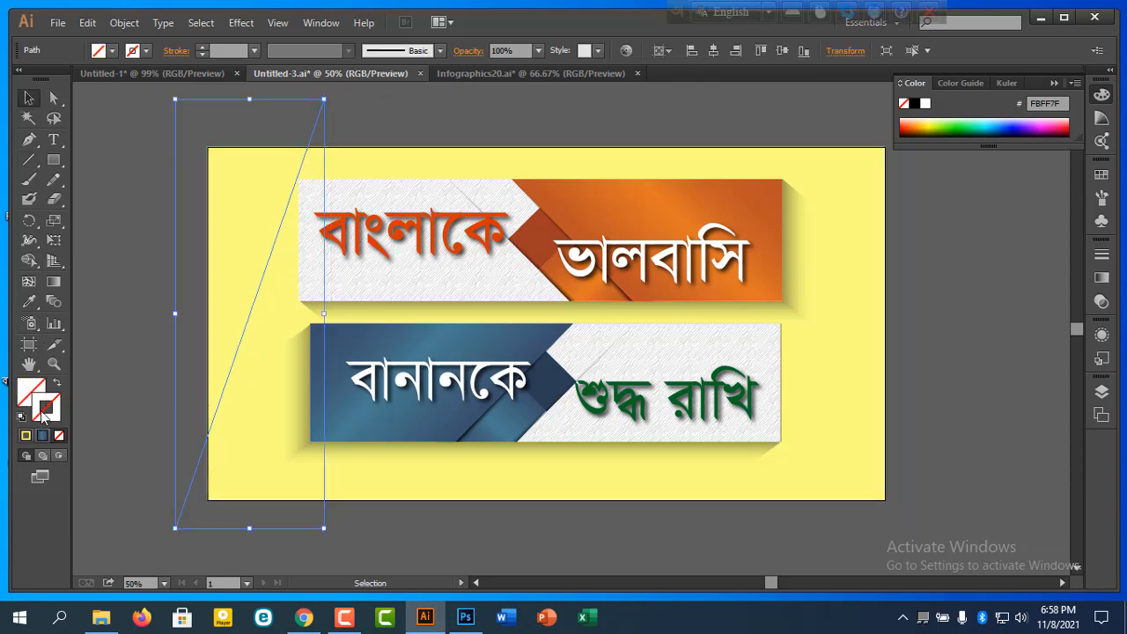
pyautogui.click(111, 50)
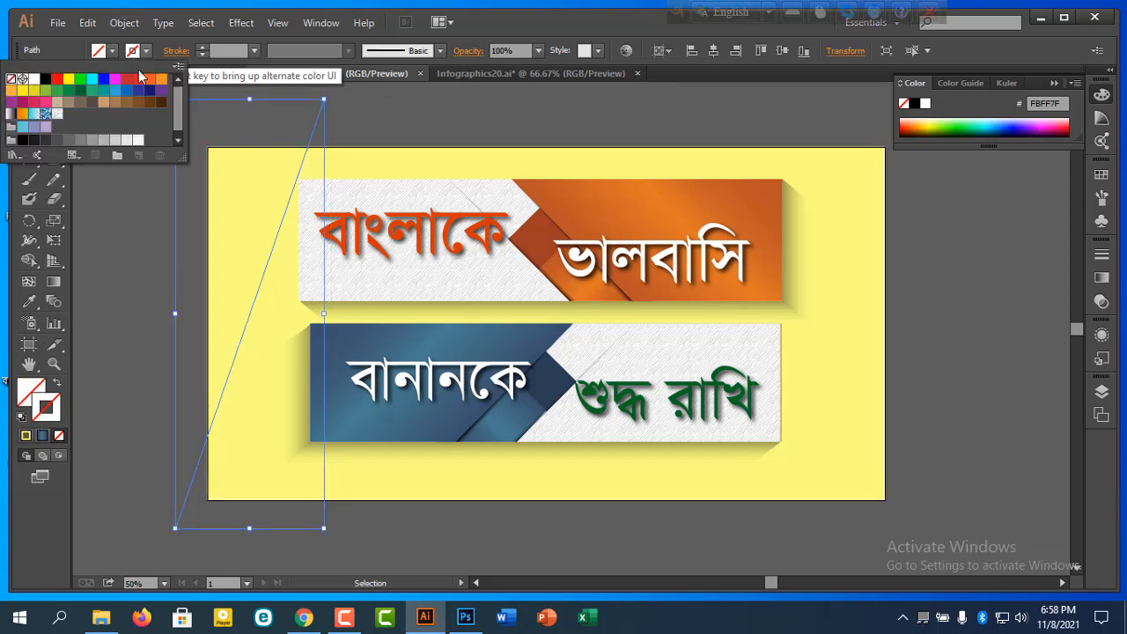
pyautogui.click(36, 80)
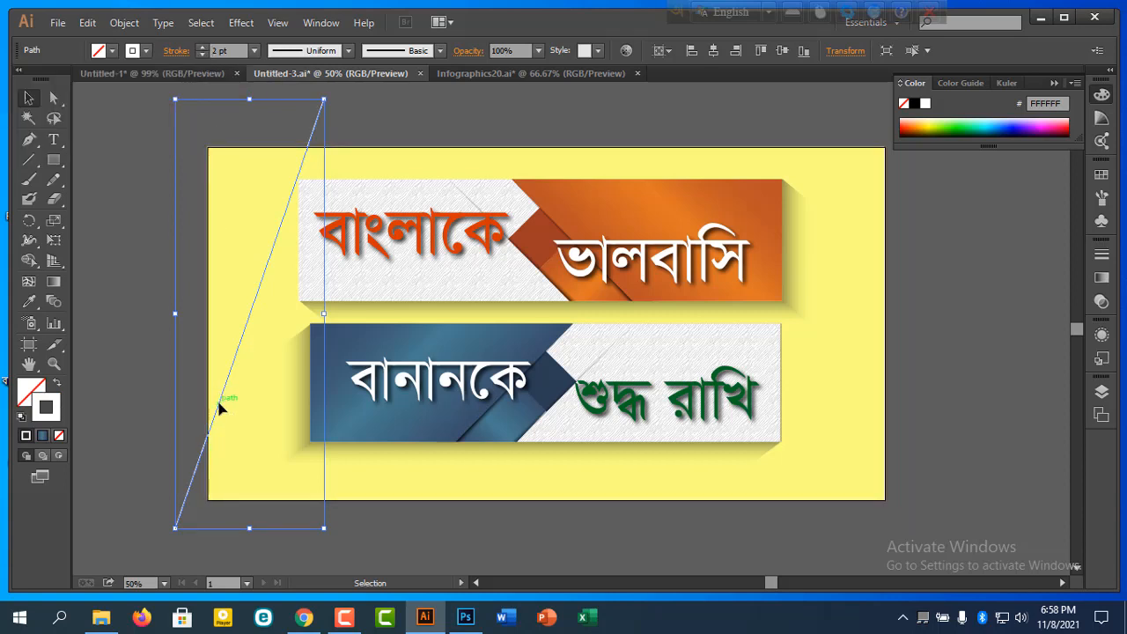
# Step: Shift the diagonal line past the artboard's left edge, copy it slightly to the right, and repeat the copy across the whole artboard
pyautogui.moveTo(211, 404); pyautogui.dragTo(160, 403)
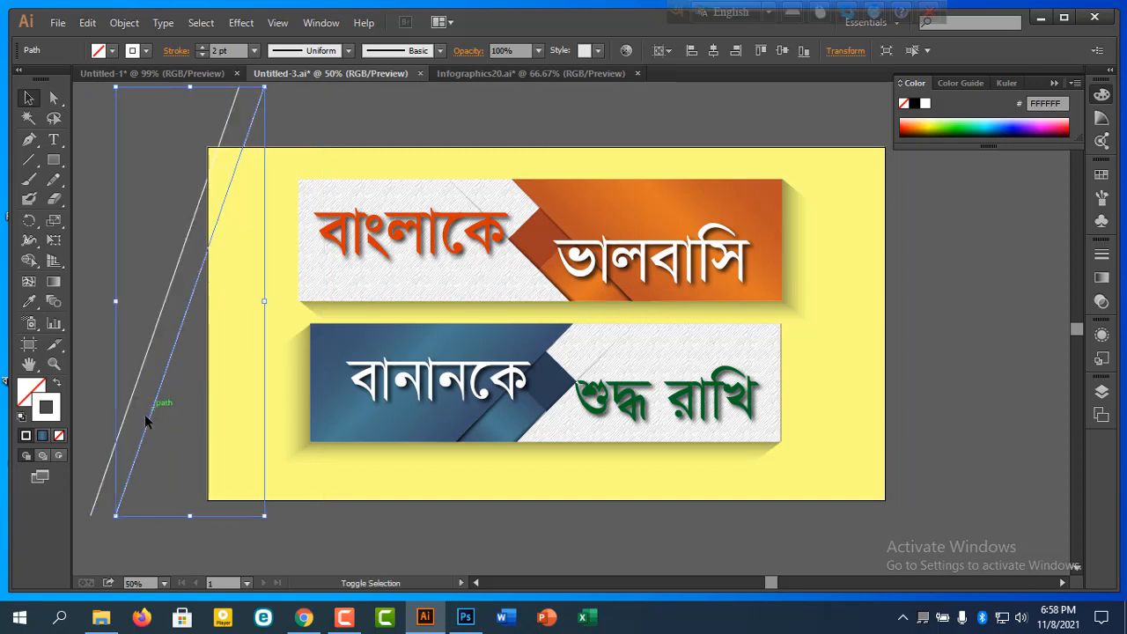
pyautogui.hotkey('ctrl', 'd')
pyautogui.hotkey('ctrl', 'd')
pyautogui.hotkey('ctrl', 'd')
pyautogui.hotkey('ctrl', 'd')
pyautogui.hotkey('ctrl', 'd')
pyautogui.hotkey('ctrl', 'd')
pyautogui.hotkey('ctrl', 'd')
pyautogui.hotkey('ctrl', 'd')
pyautogui.hotkey('ctrl', 'd')
pyautogui.hotkey('ctrl', 'd')
pyautogui.hotkey('ctrl', 'd')
pyautogui.hotkey('ctrl', 'd')
pyautogui.hotkey('ctrl', 'd')
pyautogui.hotkey('ctrl', 'd')
pyautogui.hotkey('ctrl', 'd')
pyautogui.hotkey('ctrl', 'd')
pyautogui.hotkey('ctrl', 'd')
pyautogui.hotkey('ctrl', 'd')
pyautogui.hotkey('ctrl', 'd')
pyautogui.hotkey('ctrl', 'd')
pyautogui.hotkey('ctrl', 'd')
pyautogui.hotkey('ctrl', 'd')
pyautogui.hotkey('ctrl', 'd')
pyautogui.hotkey('ctrl', 'd')
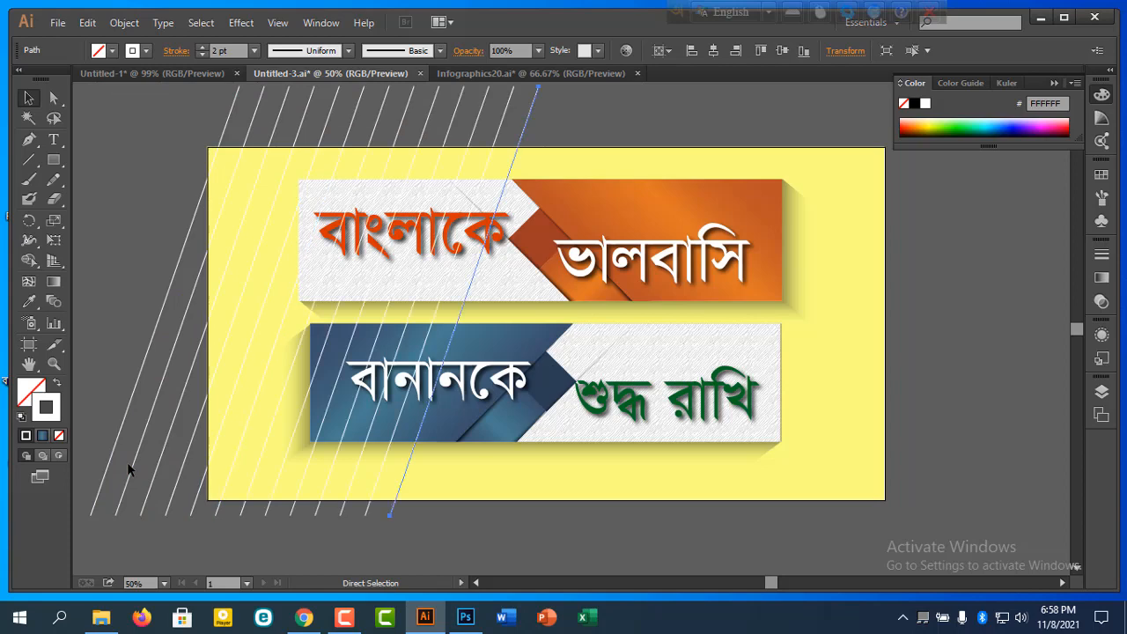
pyautogui.hotkey('ctrl', 'd')
pyautogui.hotkey('ctrl', 'd')
pyautogui.hotkey('ctrl', 'd')
pyautogui.hotkey('ctrl', 'd')
pyautogui.hotkey('ctrl', 'd')
pyautogui.hotkey('ctrl', 'd')
pyautogui.hotkey('ctrl', 'd')
pyautogui.hotkey('ctrl', 'd')
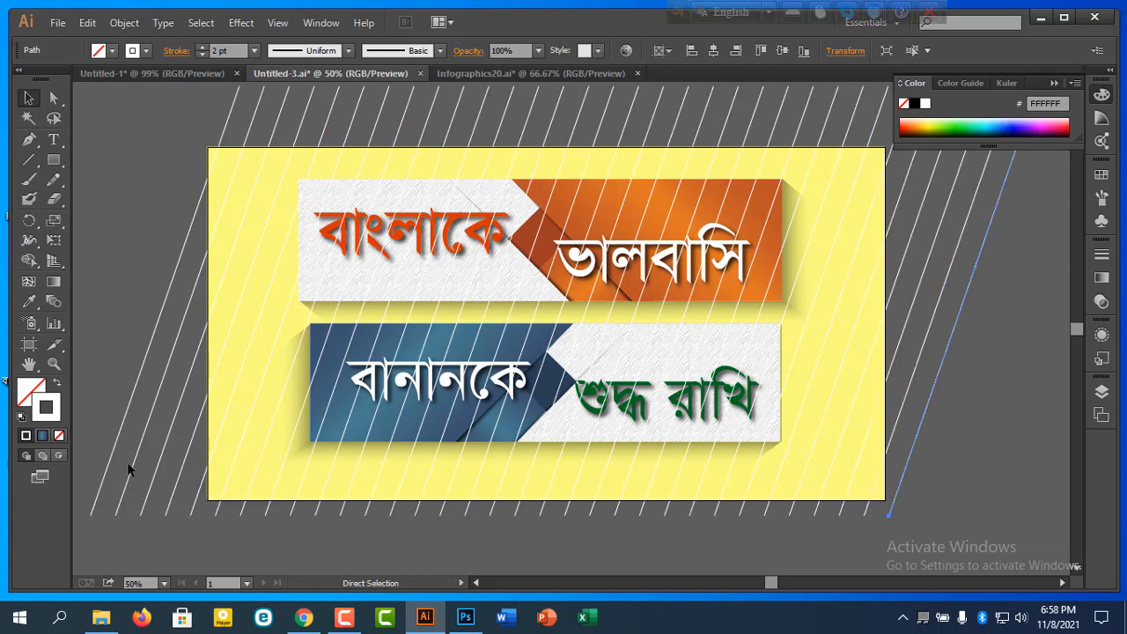
# Step: Select the white diagonal lines across the artboard and group them
pyautogui.hotkey('ctrl', '-')
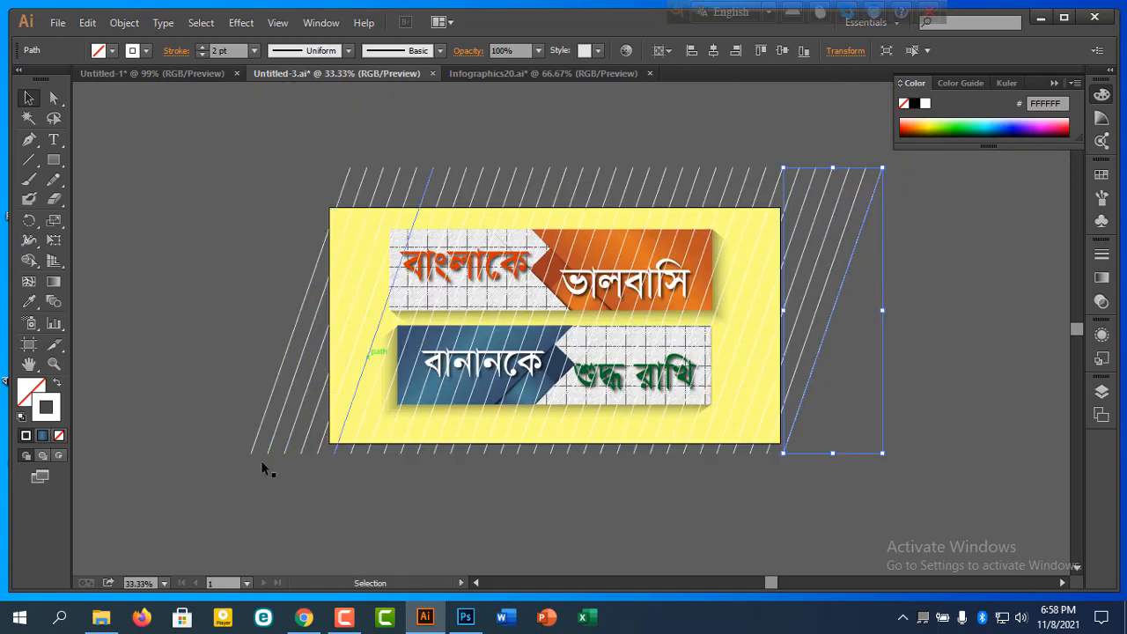
pyautogui.moveTo(903, 415); pyautogui.dragTo(820, 419)
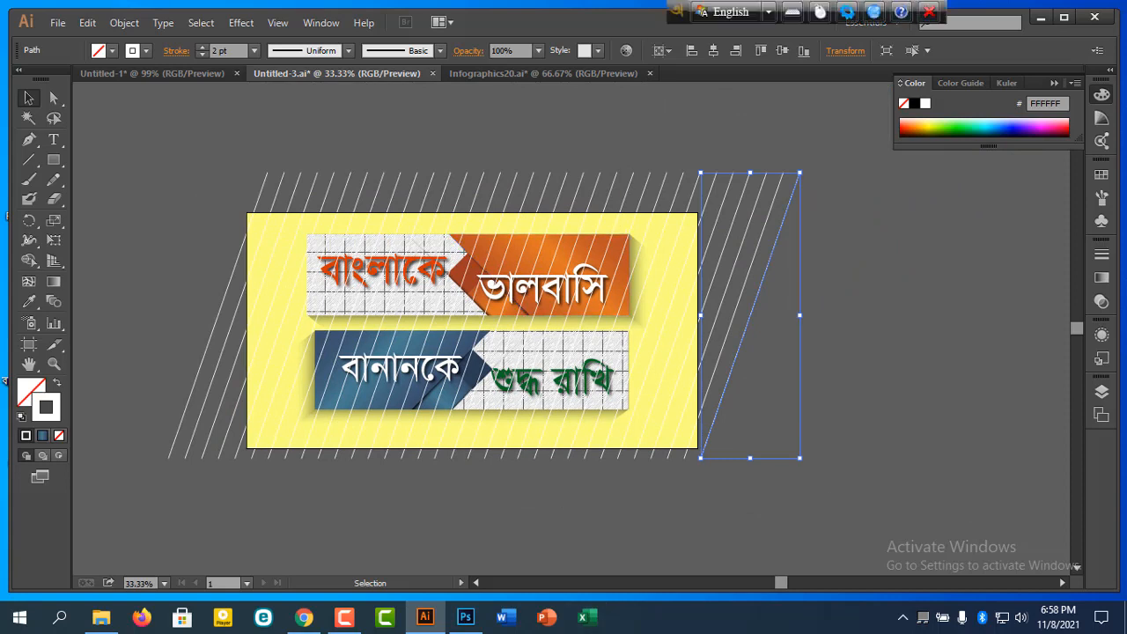
pyautogui.moveTo(229, 136); pyautogui.dragTo(599, 160)
pyautogui.click(773, 287)
pyautogui.moveTo(191, 105)
pyautogui.mouseDown()
pyautogui.moveTo(666, 181)
pyautogui.moveTo(822, 188)
pyautogui.moveTo(788, 179)
pyautogui.mouseUp()
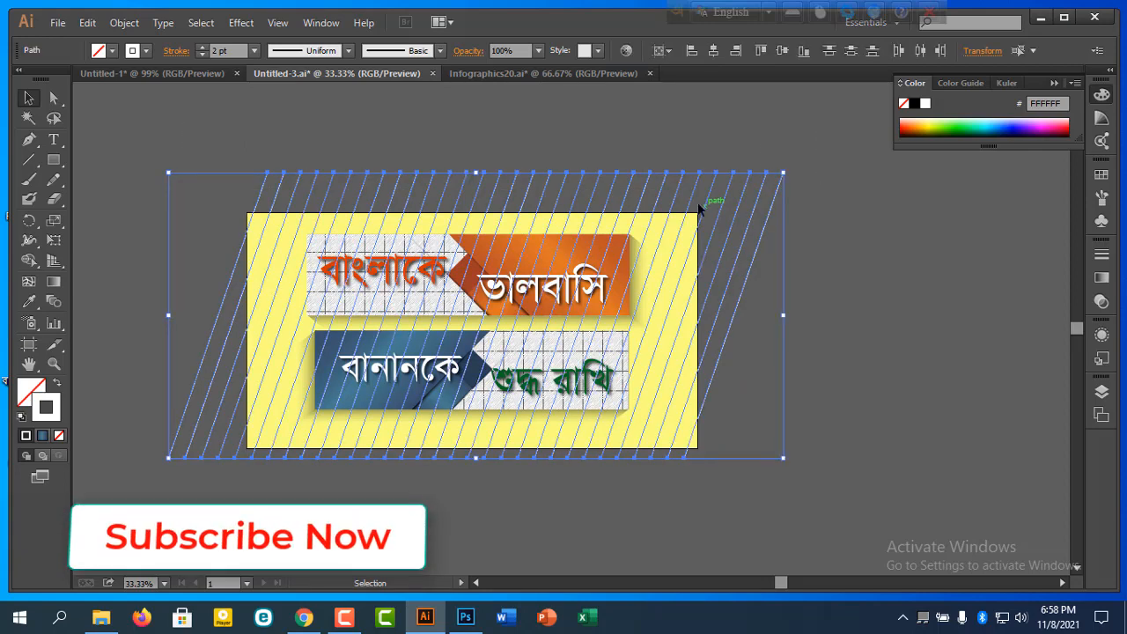
pyautogui.rightClick(713, 185)
pyautogui.click(779, 261)
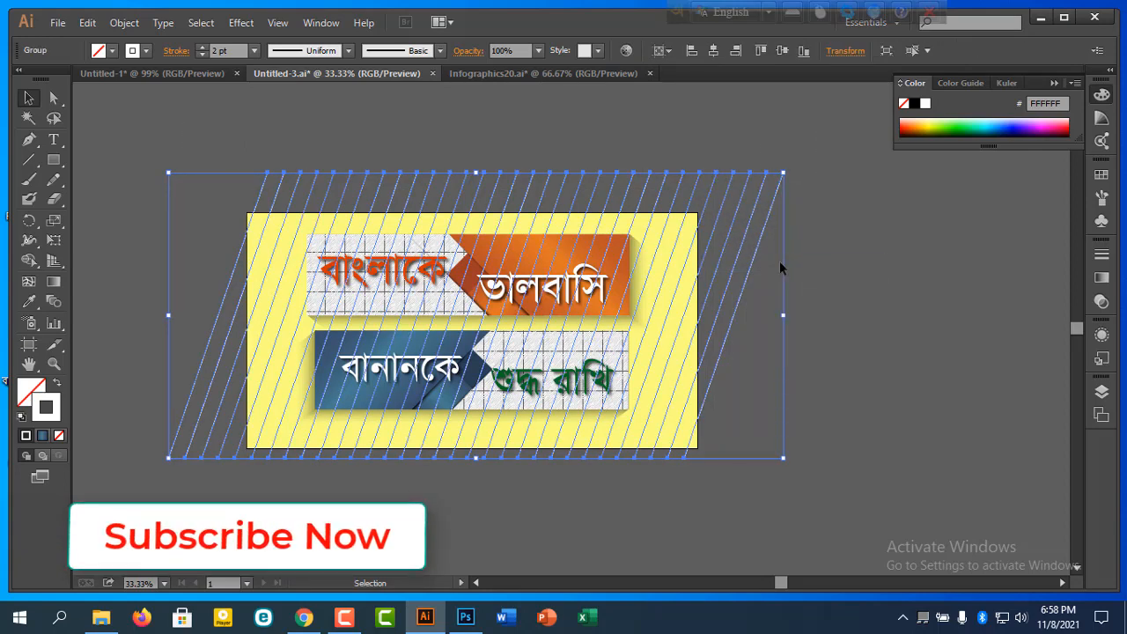
# Step: Send the line group to the back, then send the yellow background rectangle behind it so the stripes lie beneath the banners
pyautogui.hotkey('ctrl', '=')
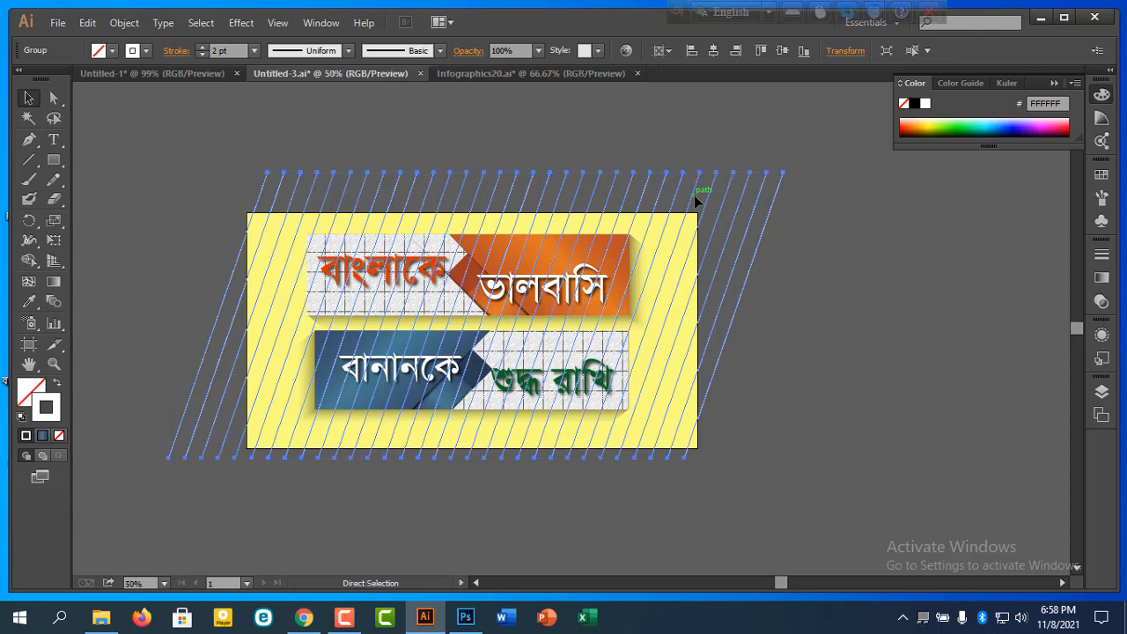
pyautogui.rightClick(807, 267)
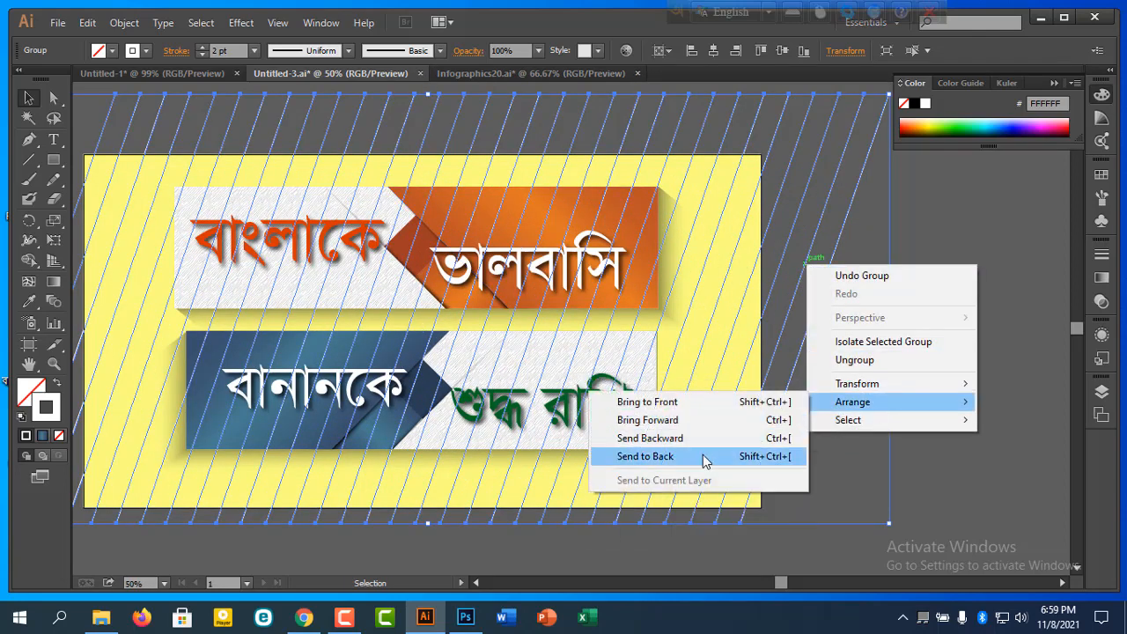
pyautogui.click(669, 456)
pyautogui.click(931, 335)
pyautogui.click(727, 313)
pyautogui.rightClick(727, 313)
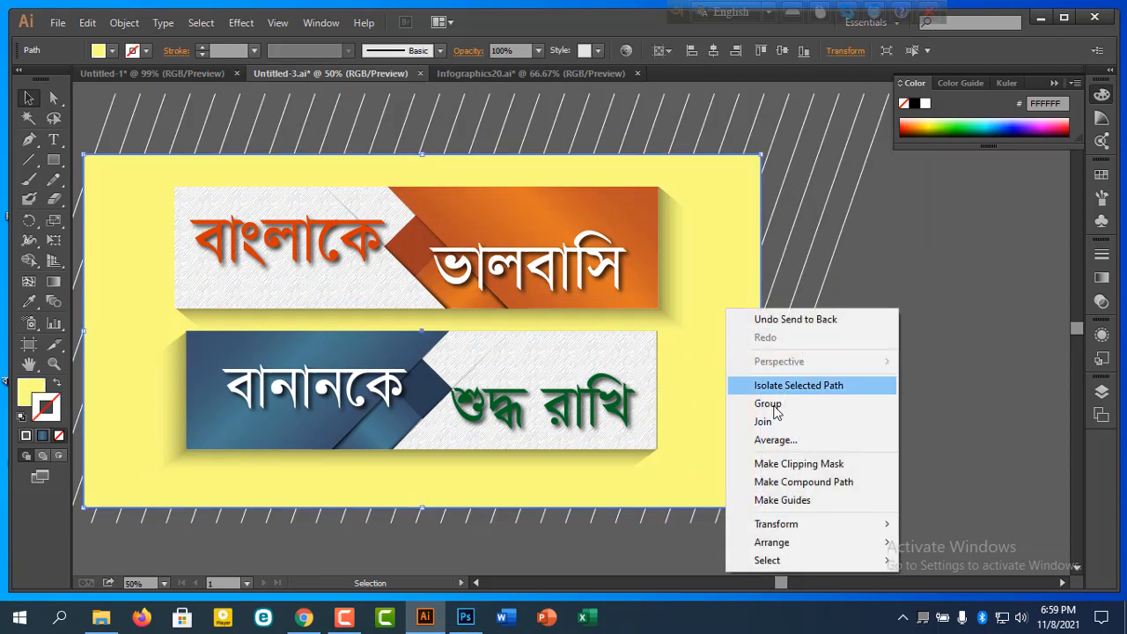
pyautogui.moveTo(798, 548)
pyautogui.click(951, 596)
pyautogui.click(958, 399)
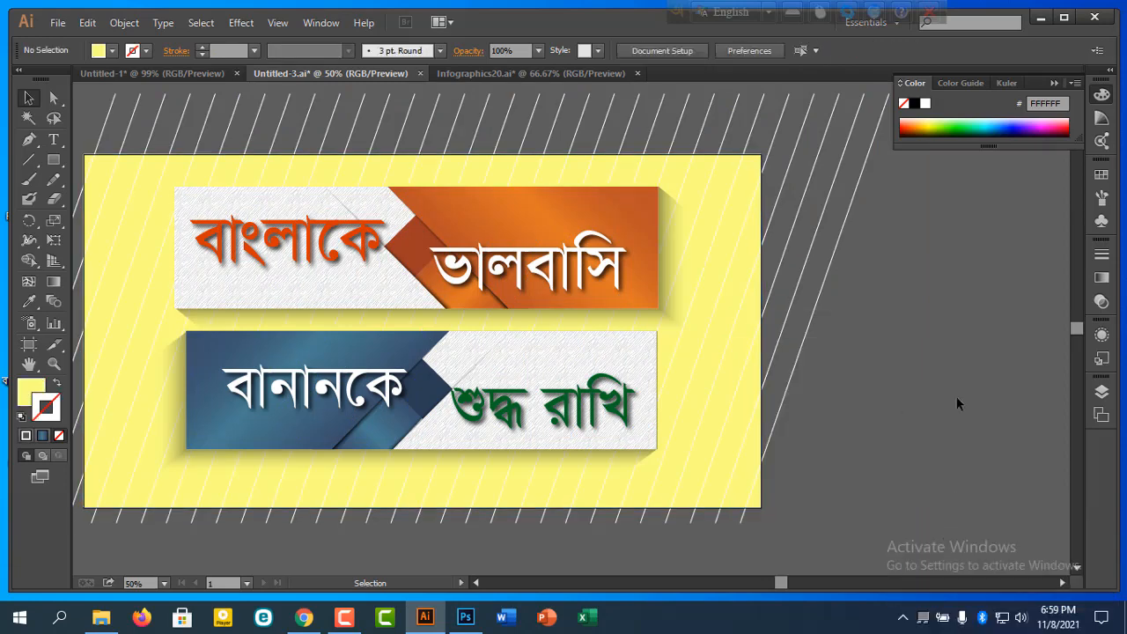
# Step: Set the diagonal line group's stroke weight to 3 pt
pyautogui.moveTo(851, 403); pyautogui.dragTo(952, 405)
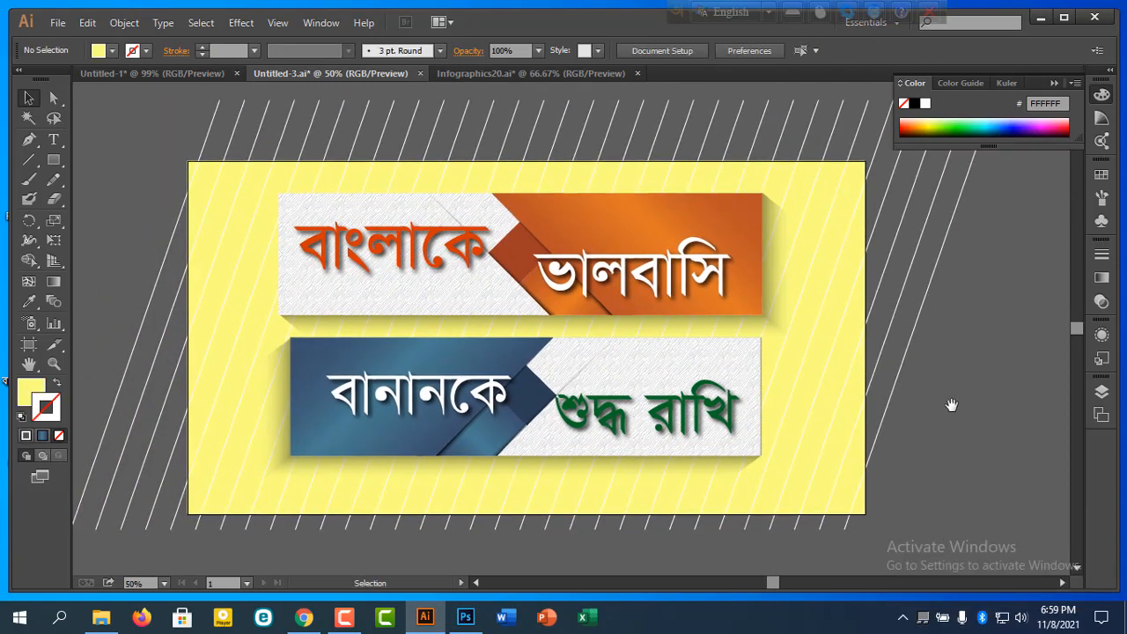
pyautogui.click(924, 227)
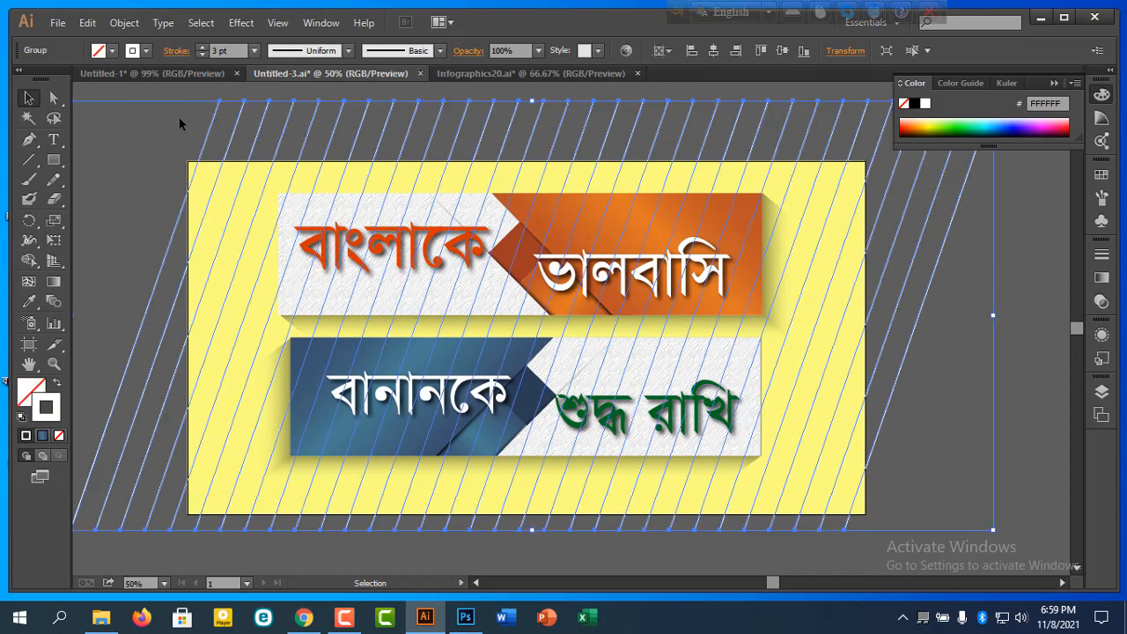
pyautogui.click(130, 207)
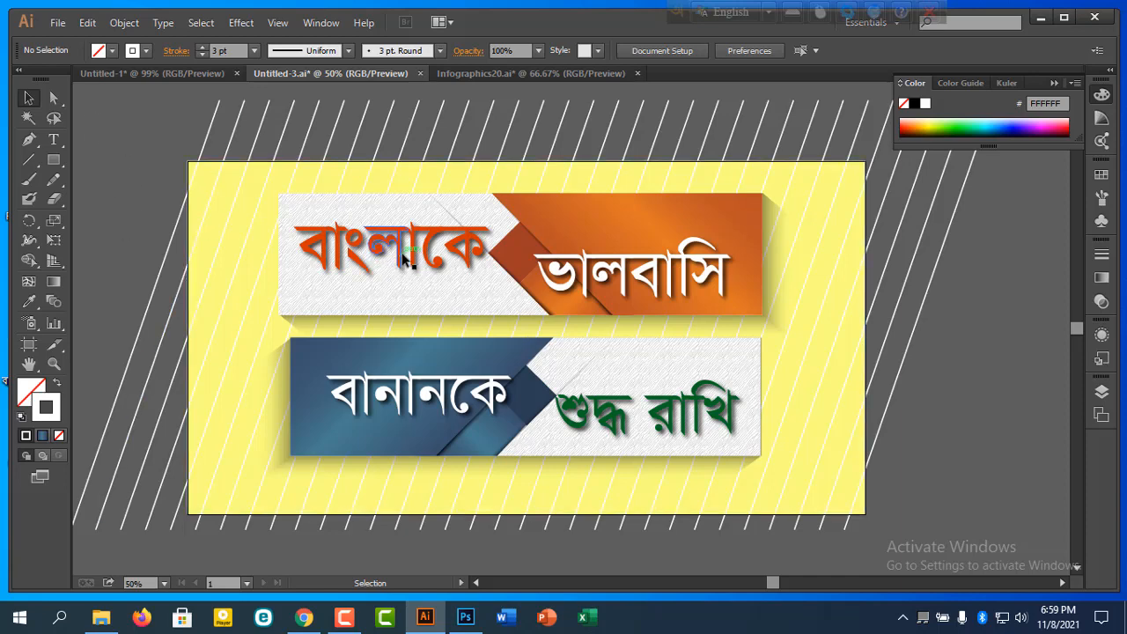
# Step: Change the fill of the word বাংলাকে on the upper banner to darker red BF2700
pyautogui.click(406, 257)
pyautogui.click(31, 387)
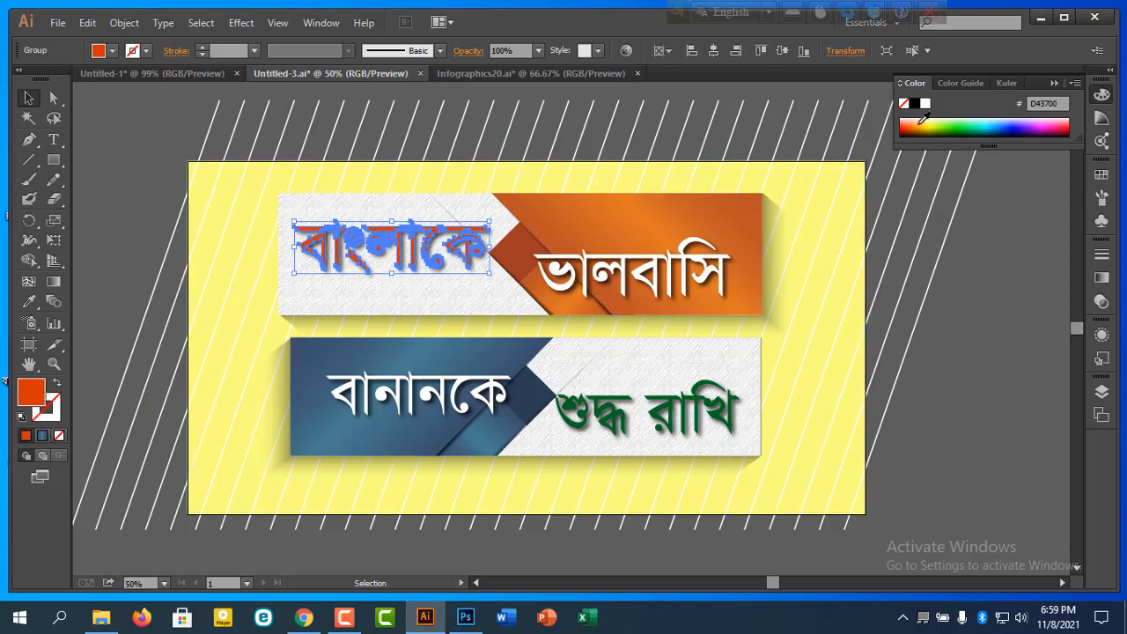
pyautogui.moveTo(924, 120); pyautogui.dragTo(909, 124)
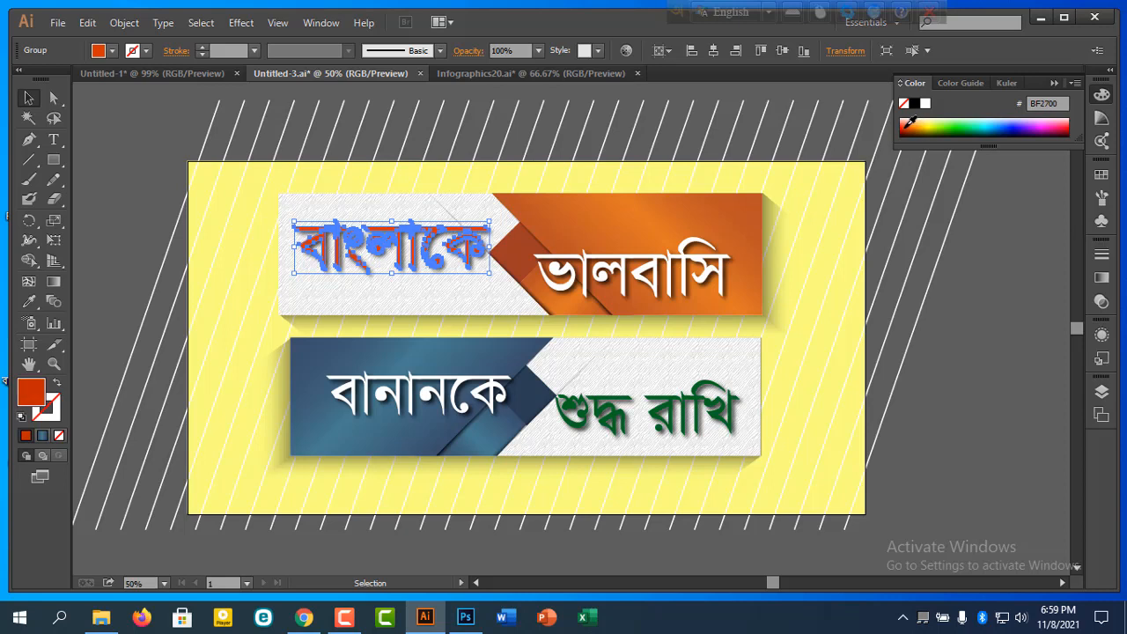
pyautogui.click(993, 350)
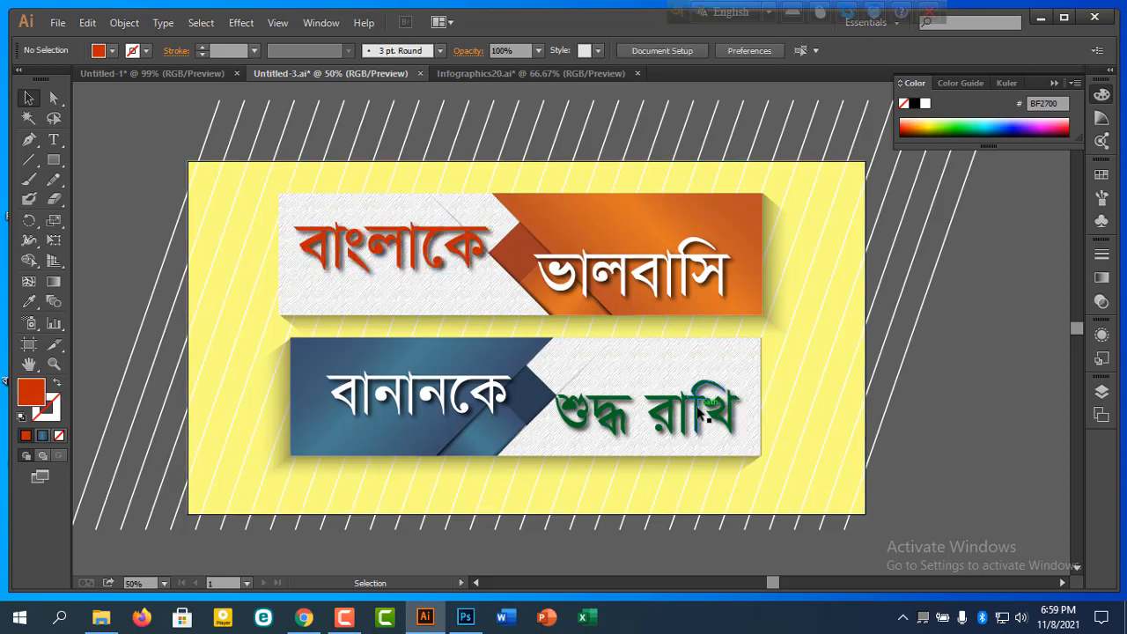
# Step: Change the fill of the words শুদ্ধ রাখি on the lower banner to dark green 005535
pyautogui.click(717, 414)
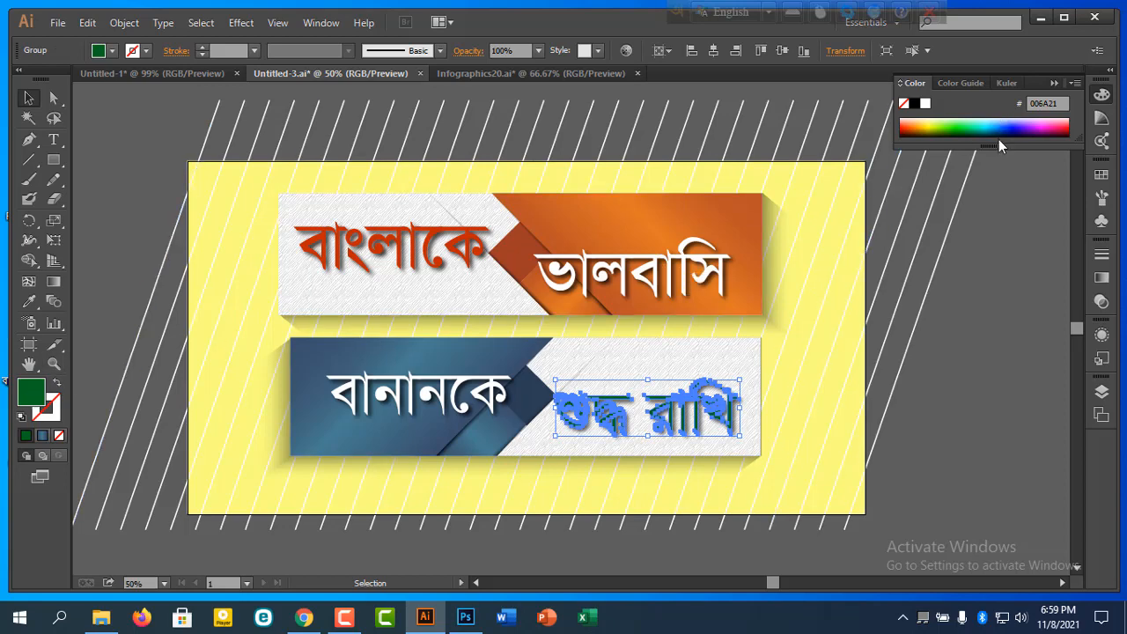
pyautogui.moveTo(991, 126); pyautogui.dragTo(980, 127)
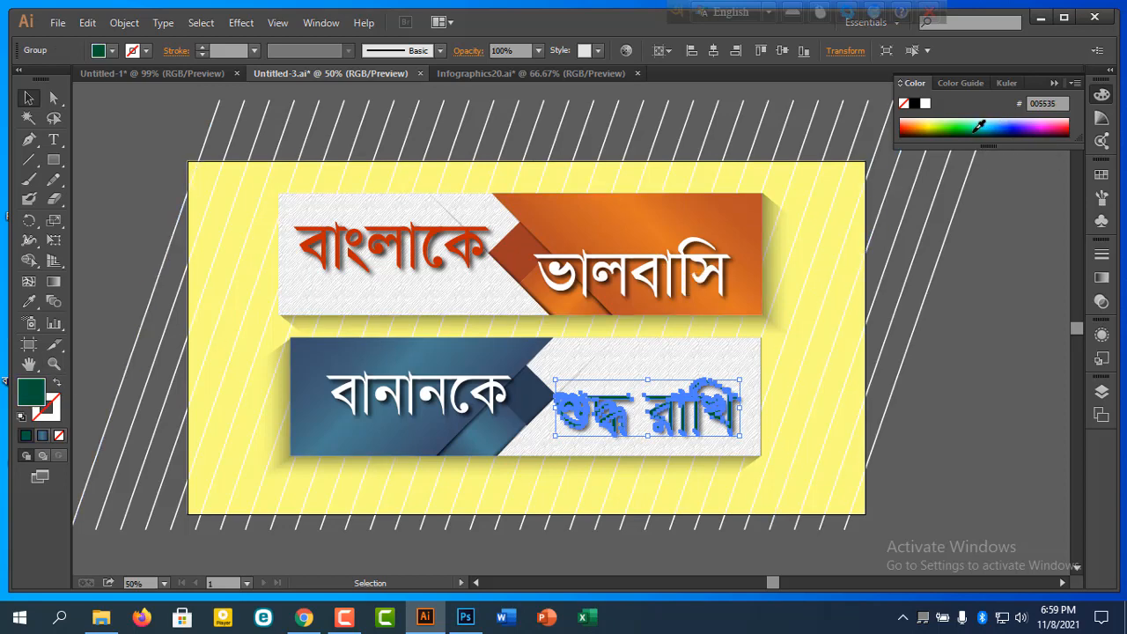
pyautogui.click(977, 372)
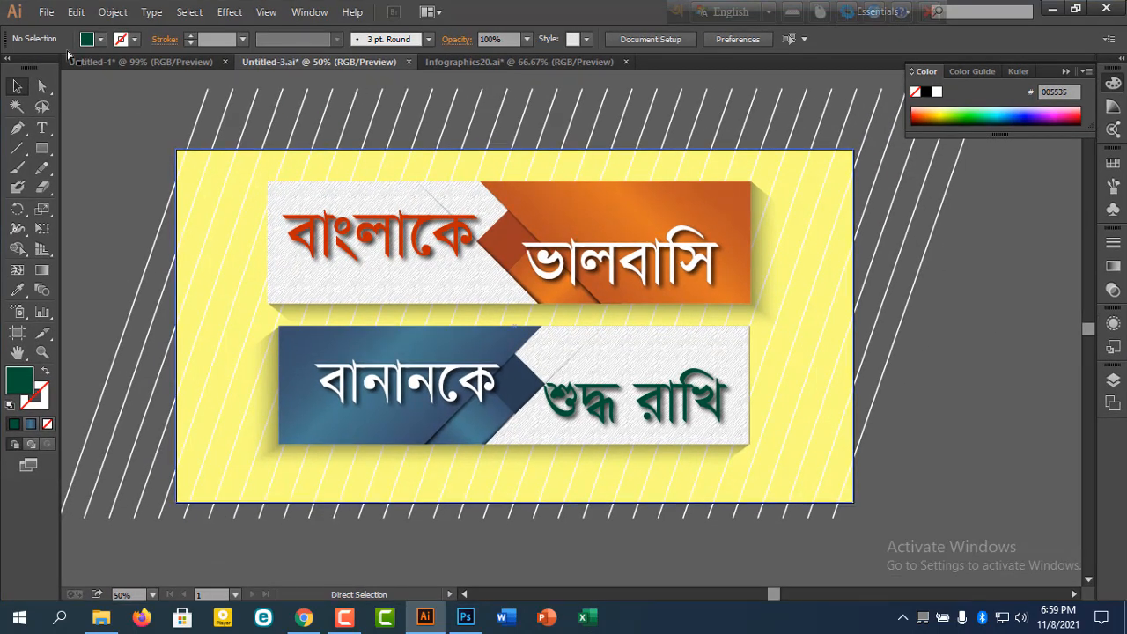
# Step: Set up a Save for Web export of the banner design as a JPEG at Maximum quality
pyautogui.click(59, 22)
pyautogui.click(92, 218)
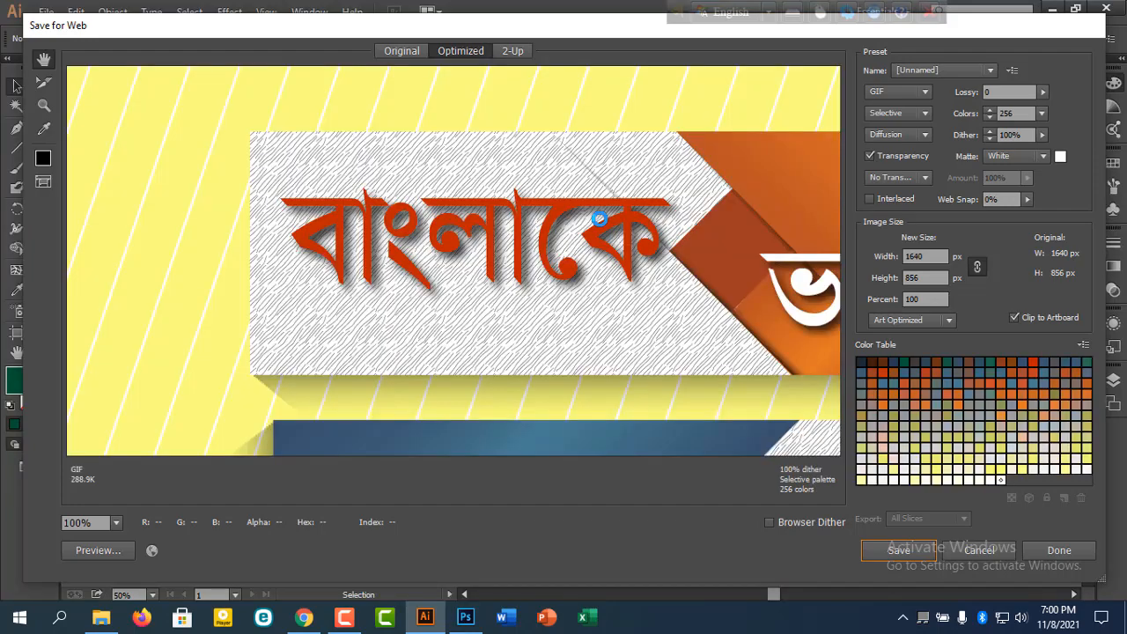
pyautogui.hotkey('ctrl', '-')
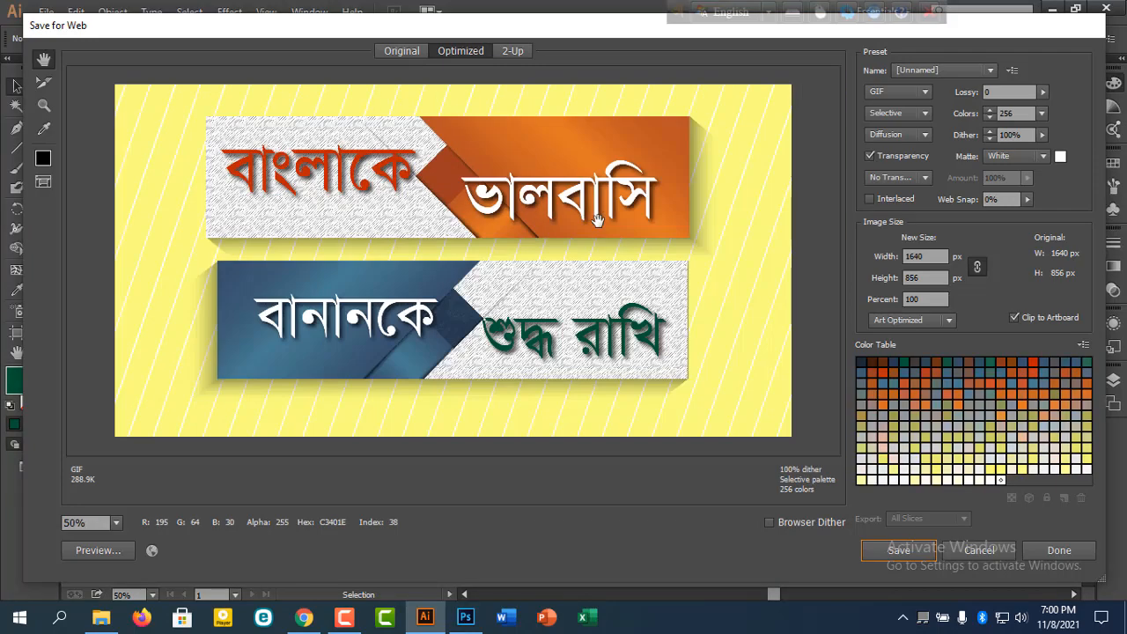
pyautogui.scroll(1, 598, 220)
pyautogui.scroll(-1, 598, 221)
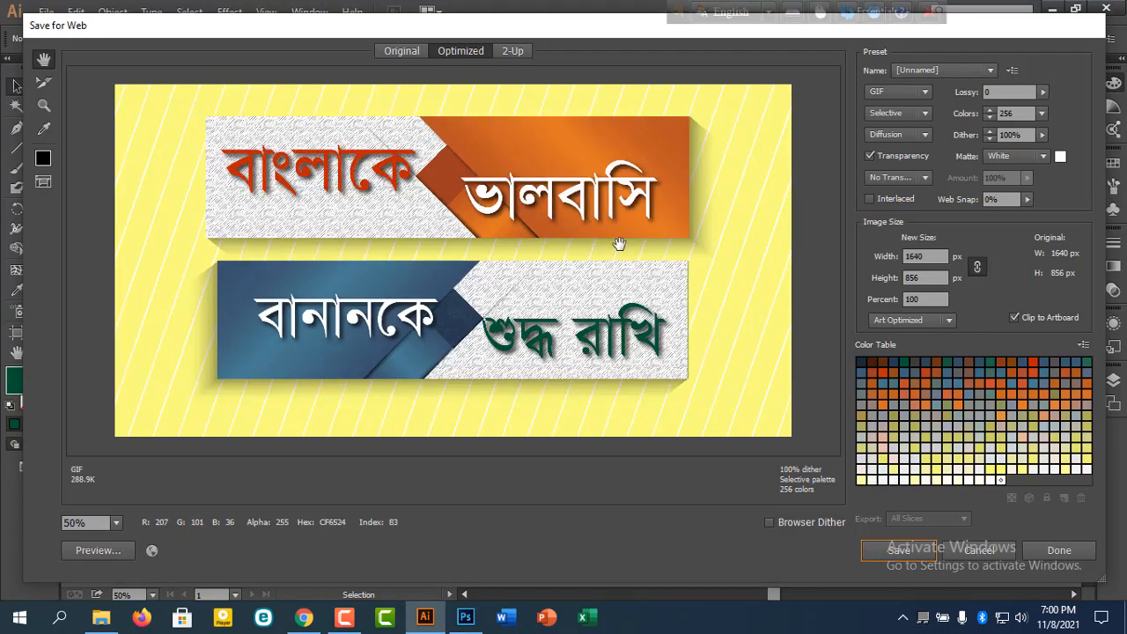
pyautogui.click(905, 93)
pyautogui.click(914, 141)
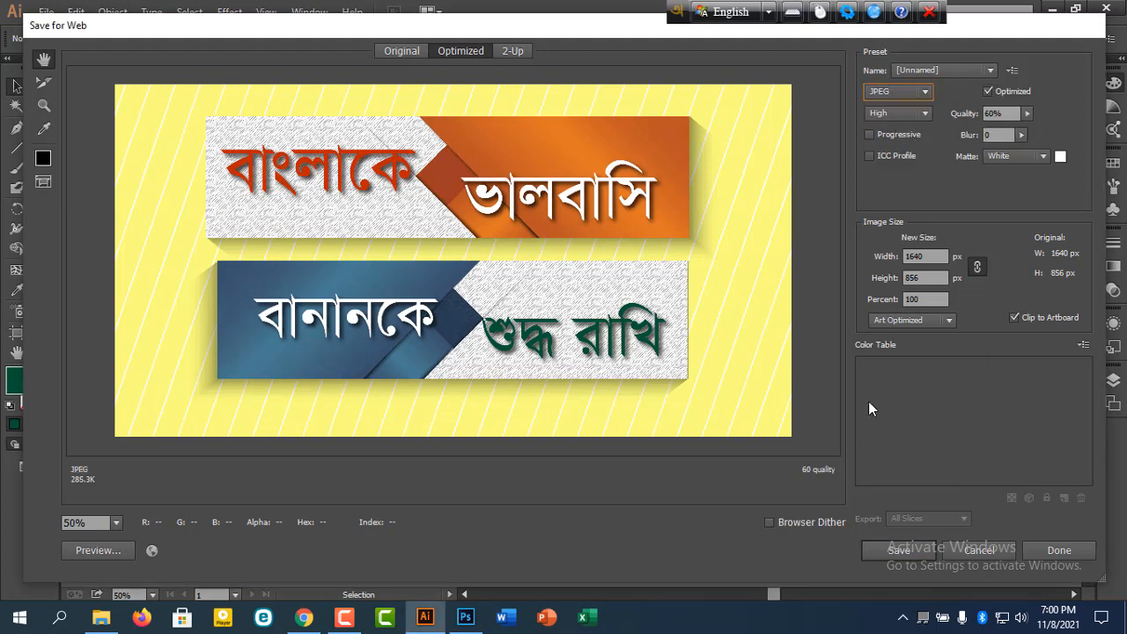
pyautogui.click(908, 114)
pyautogui.click(912, 202)
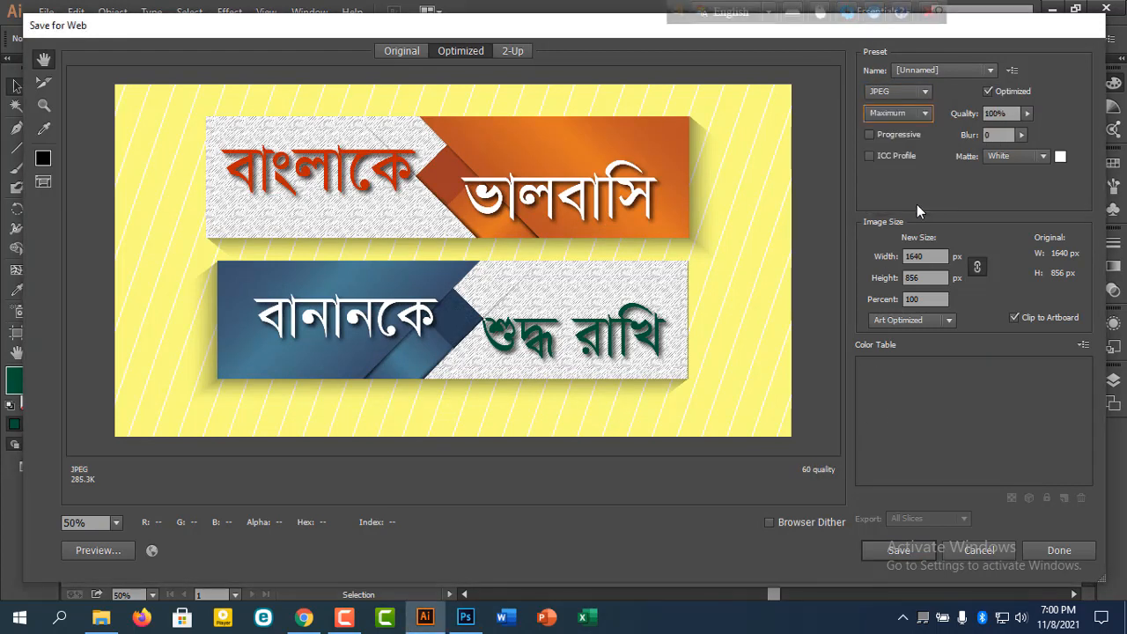
# Step: Save the optimized image to the Desktop with the file name Bangla
pyautogui.click(881, 552)
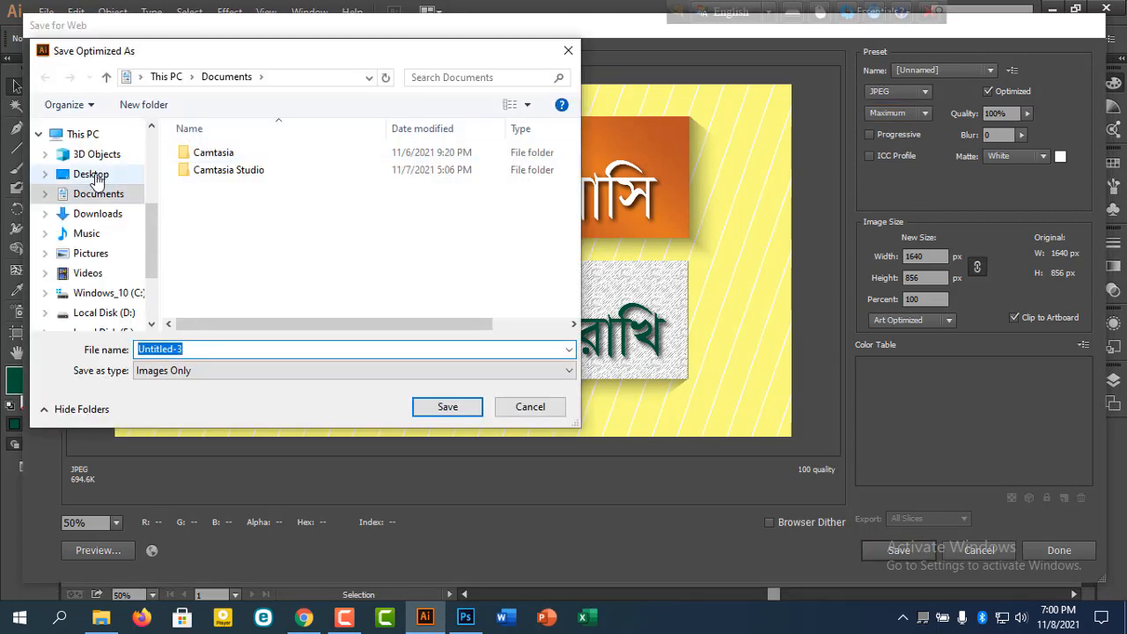
pyautogui.click(91, 174)
pyautogui.click(220, 350)
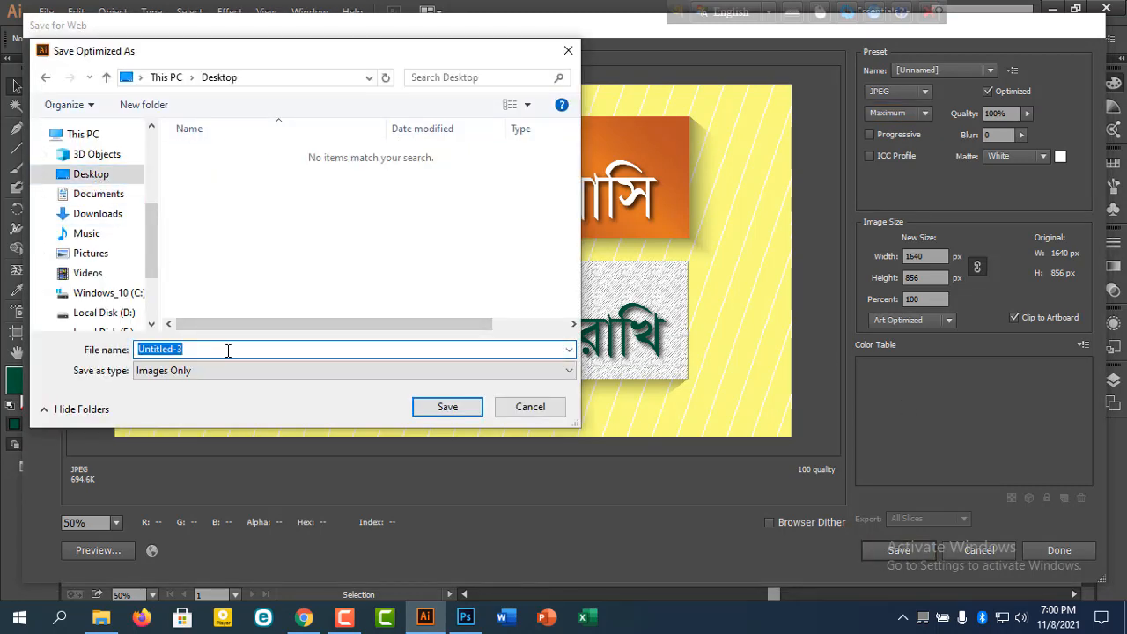
pyautogui.write('Bangla')
pyautogui.click(433, 409)
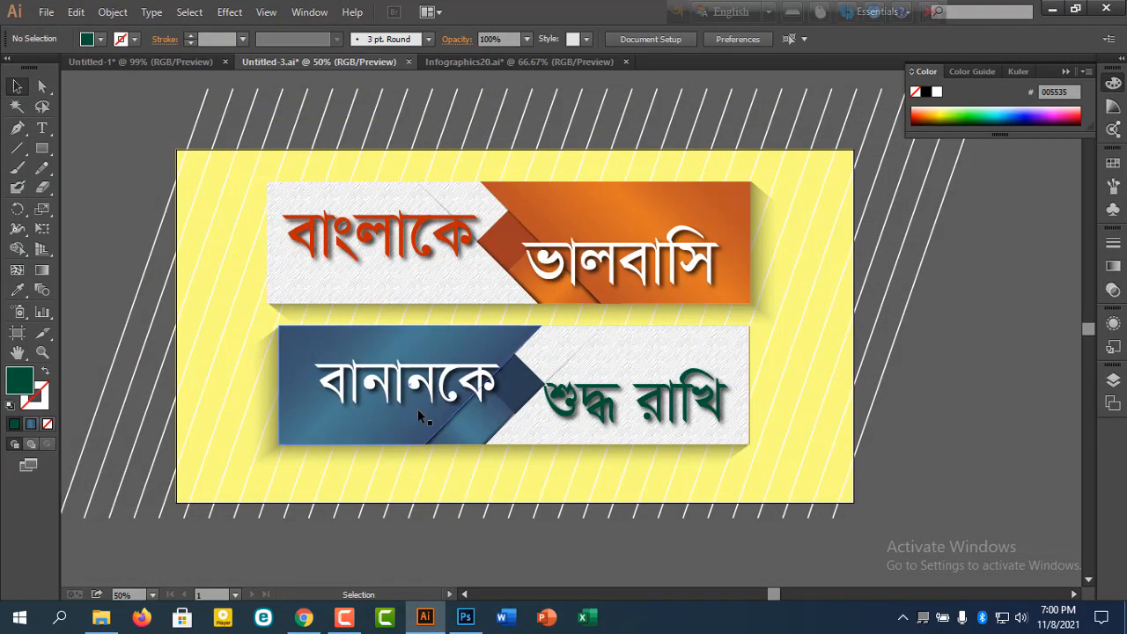
# Step: Switch to File Explorer and open the exported Bangla JPG from the Desktop folder
pyautogui.click(101, 616)
pyautogui.scroll(2, 188, 147)
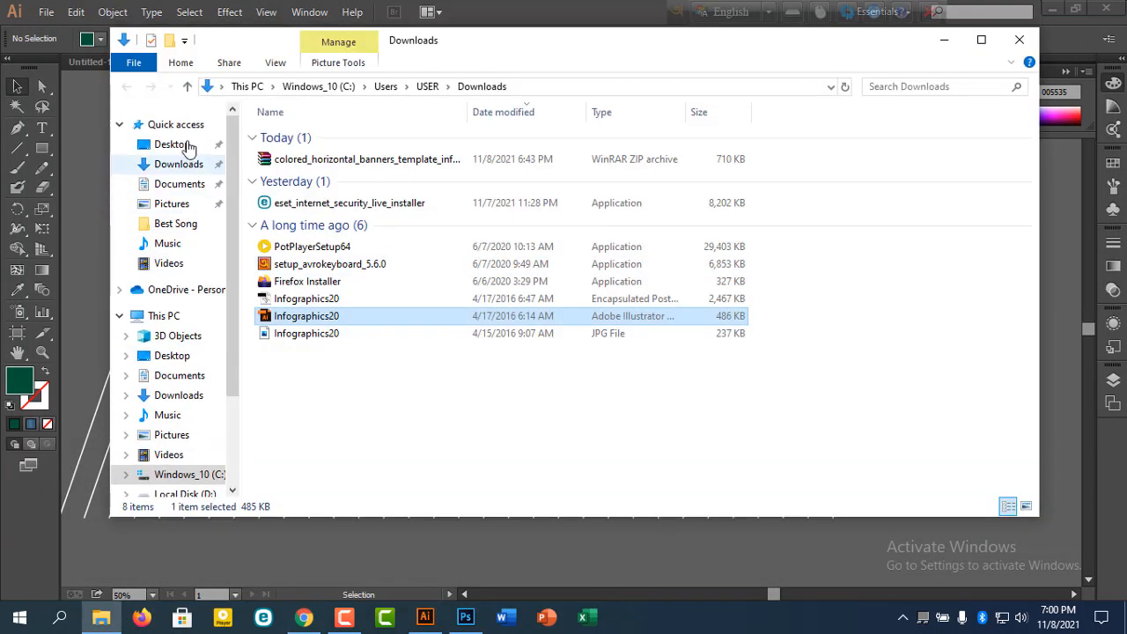
pyautogui.click(189, 147)
pyautogui.click(319, 141)
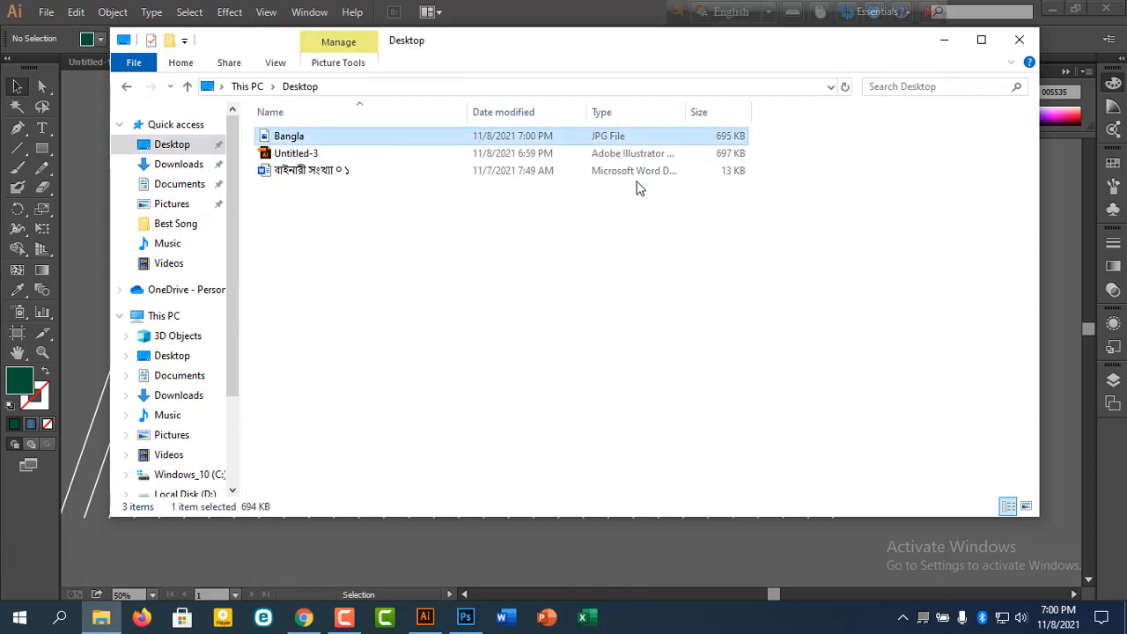
pyautogui.press('Return')
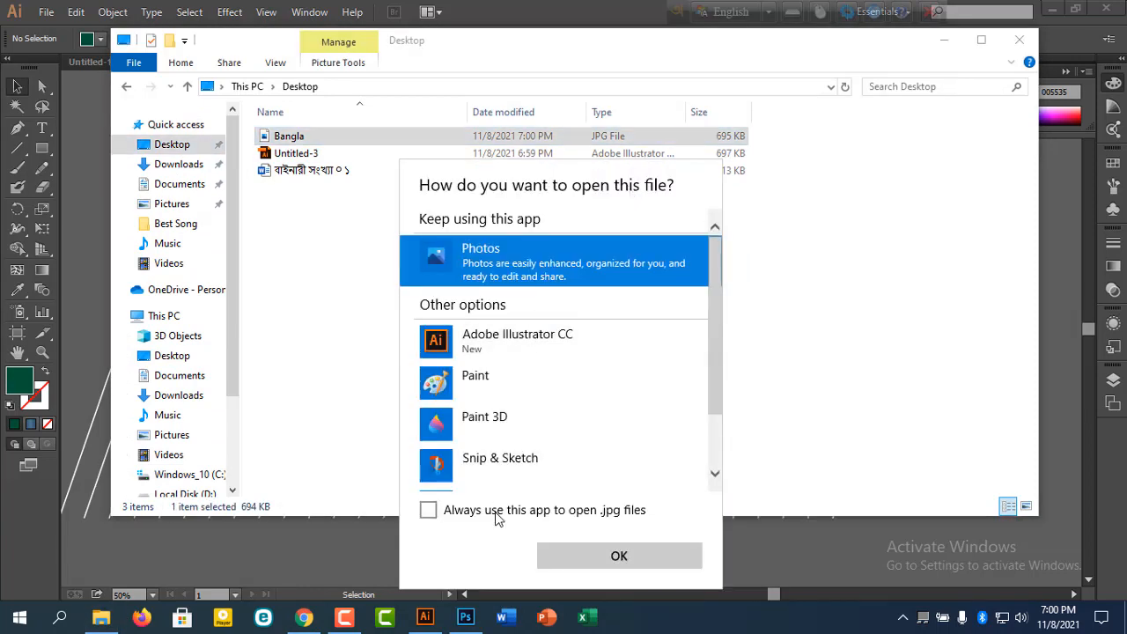
# Step: Make Photos the default app for .jpg files and view the exported banner image in a maximized window
pyautogui.click(428, 509)
pyautogui.click(619, 557)
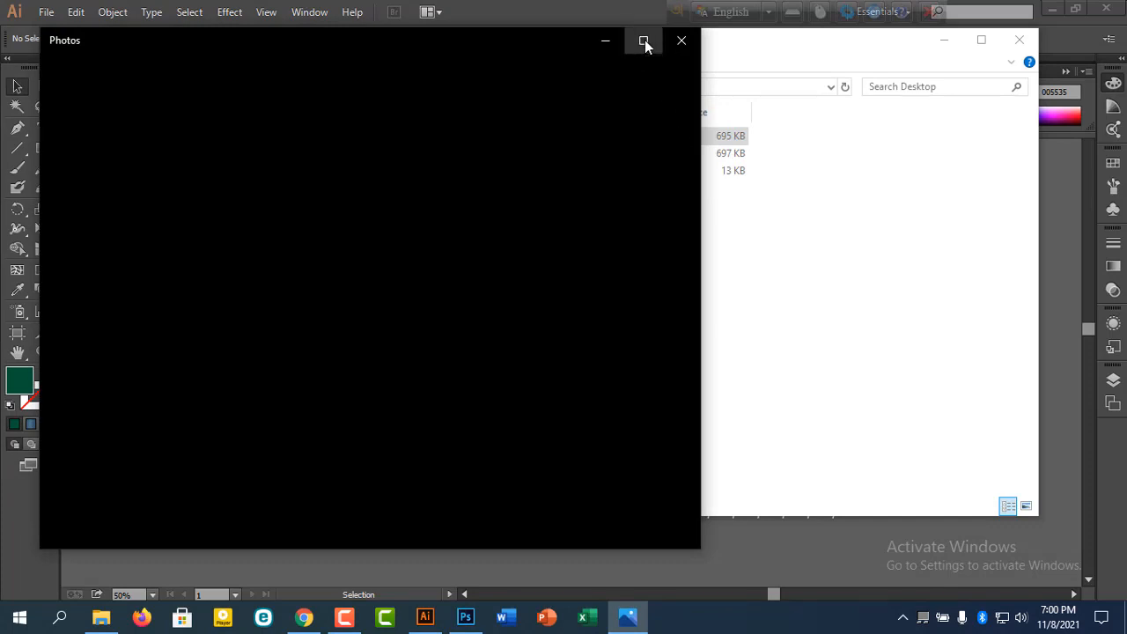
pyautogui.click(644, 40)
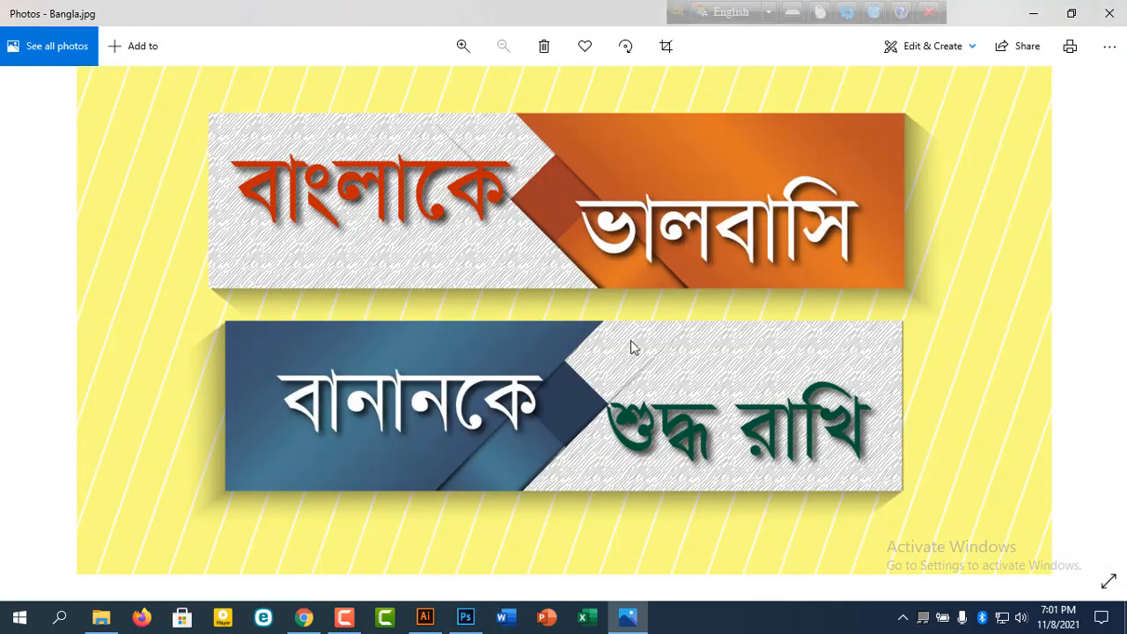